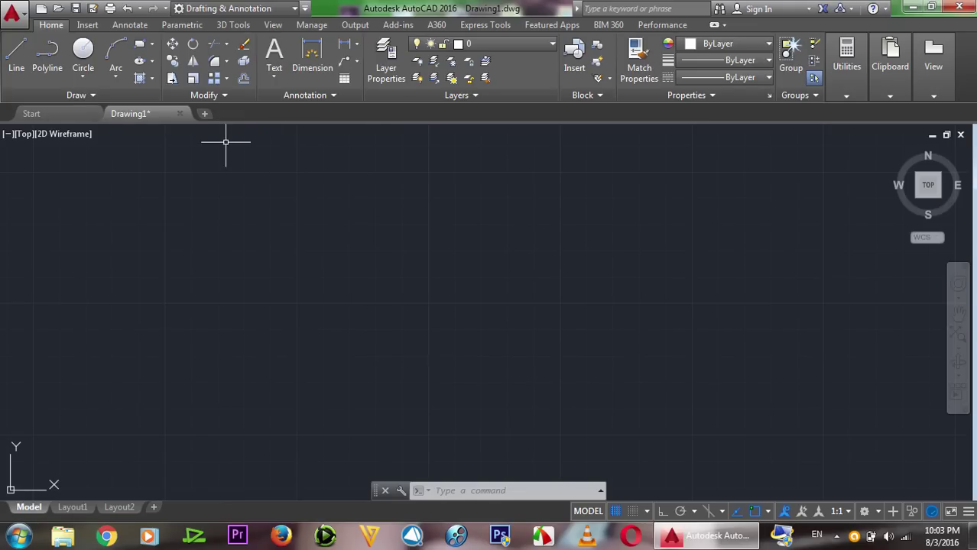
# - Draw a 240-unit horizontal polyline with Ortho turned on
pyautogui.click(55, 67)
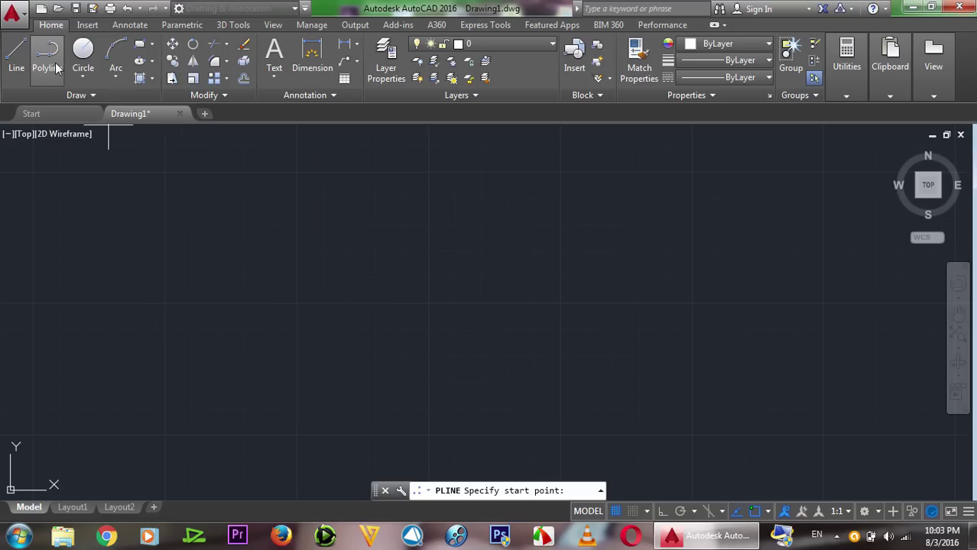
pyautogui.click(301, 304)
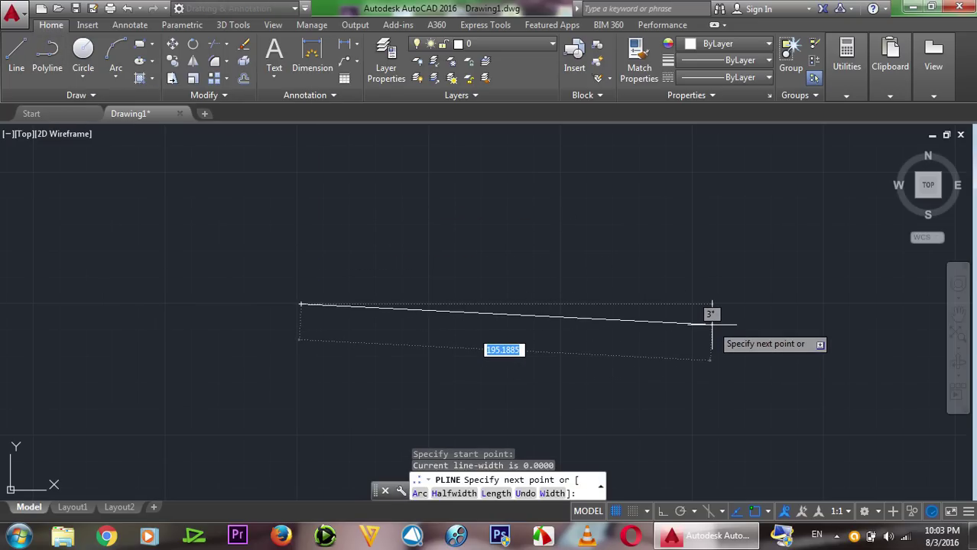
pyautogui.press('F8')
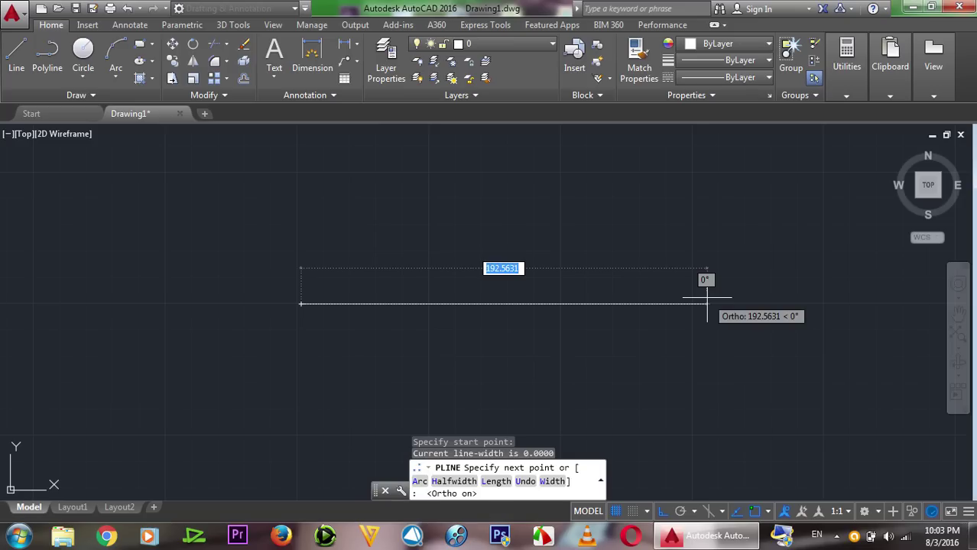
pyautogui.write('240')
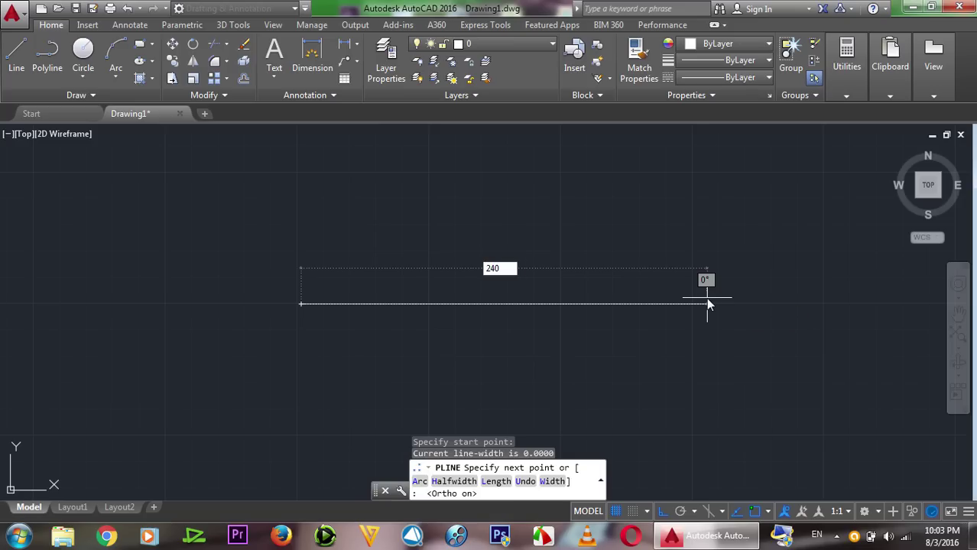
pyautogui.press('Return')
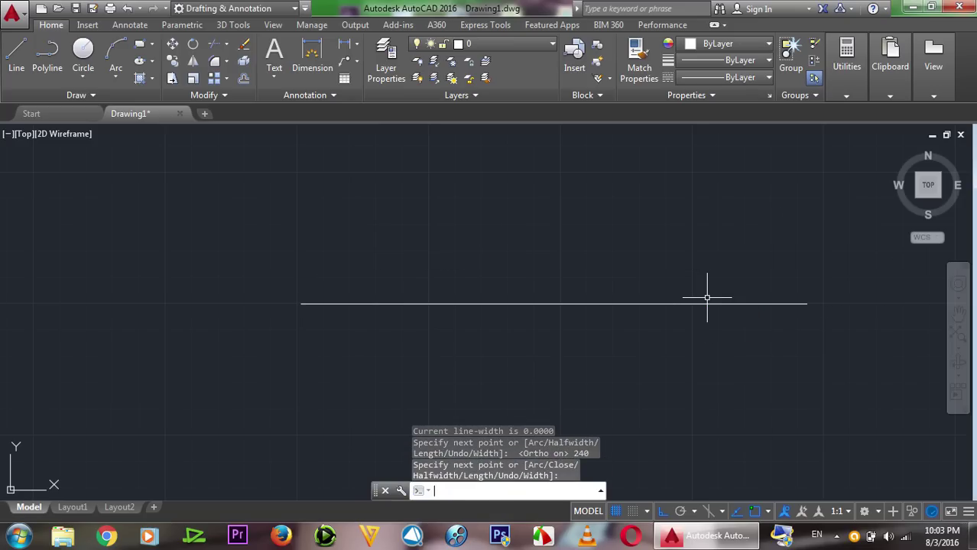
pyautogui.press('Return')
pyautogui.write('o')
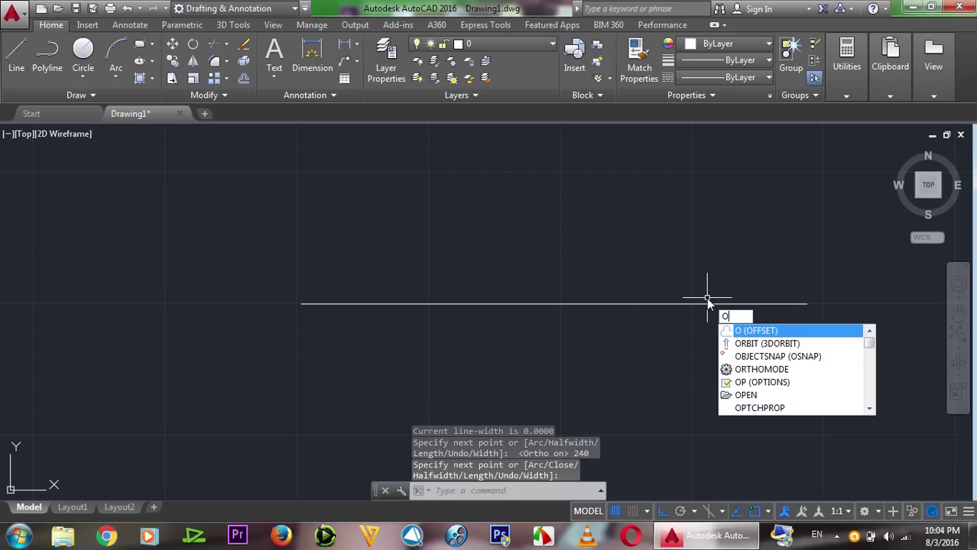
# - Offset the polyline 10 units above and 10 units below, giving three parallel lines
pyautogui.click(755, 330)
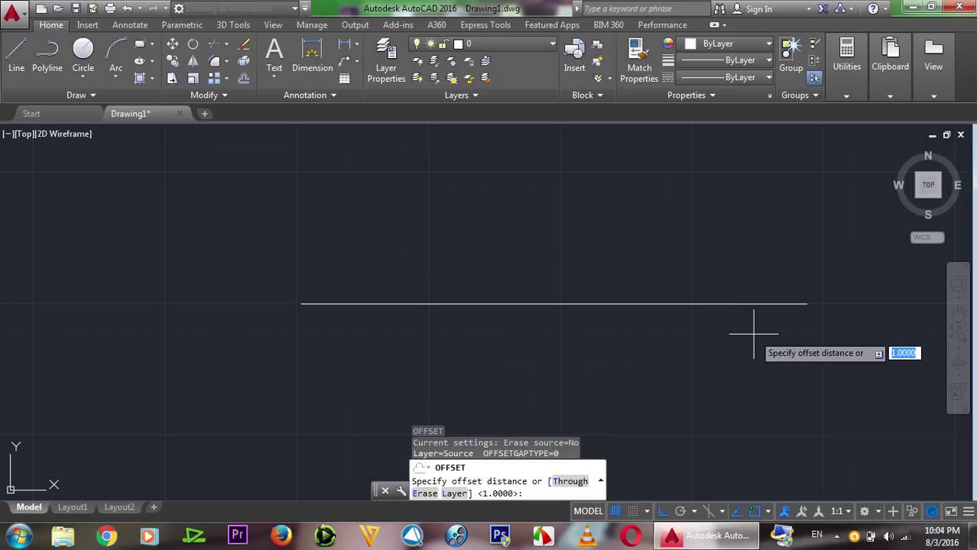
pyautogui.write('10')
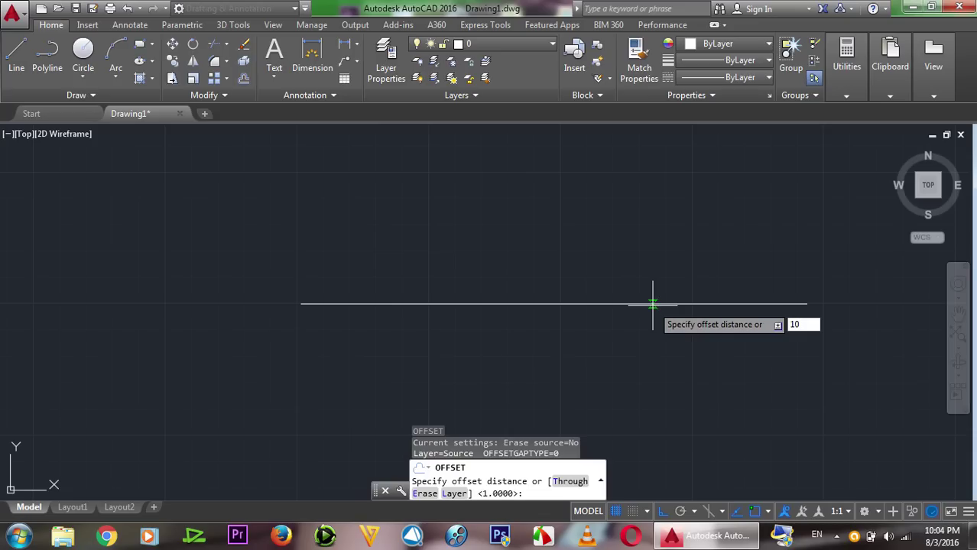
pyautogui.press('Return')
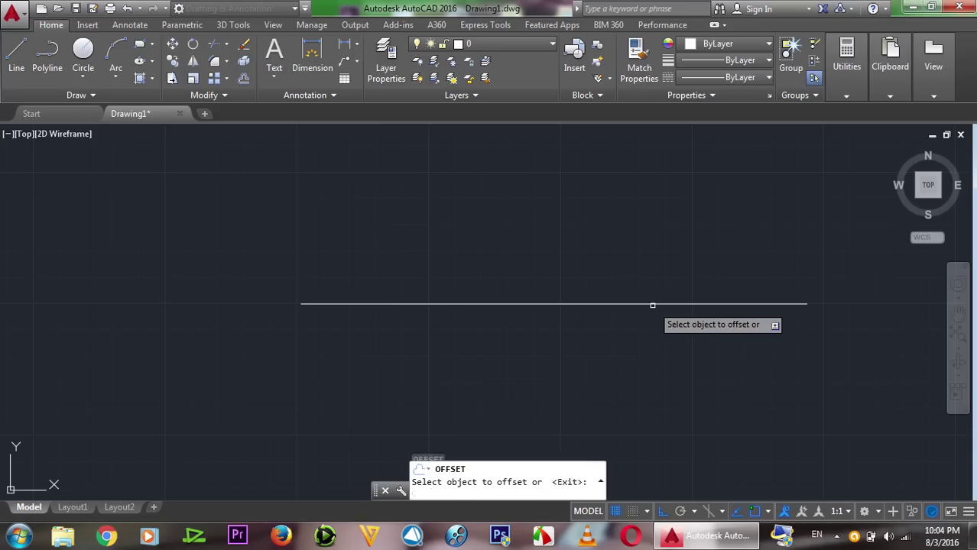
pyautogui.click(652, 305)
pyautogui.click(647, 241)
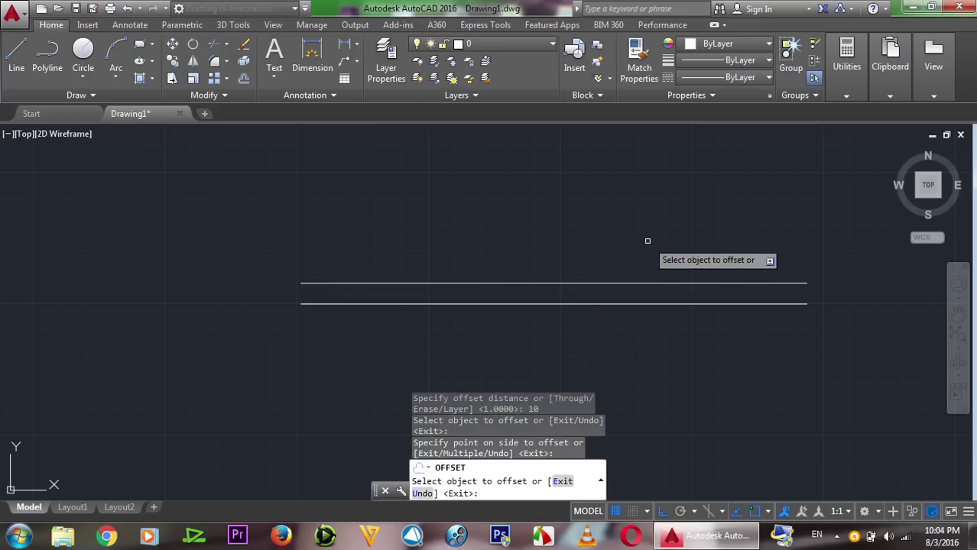
pyautogui.click(652, 304)
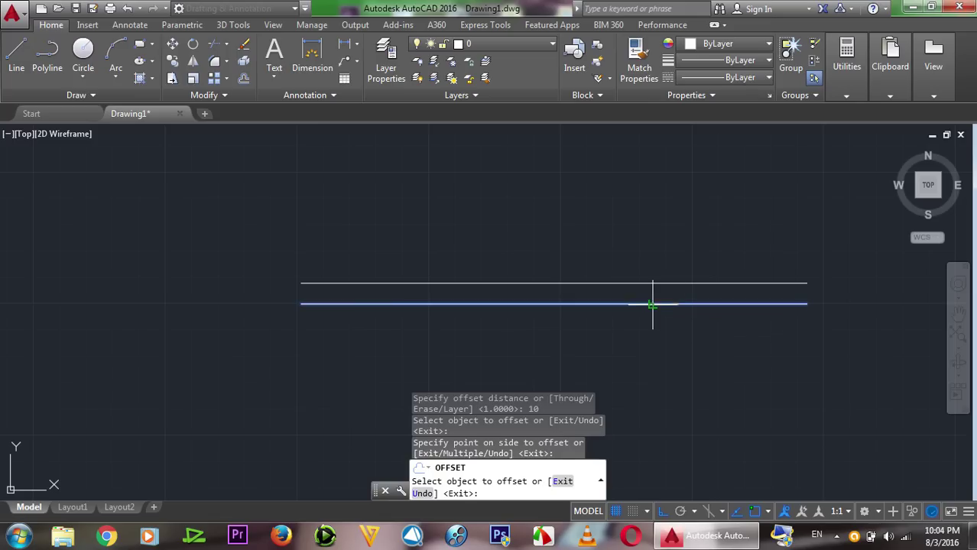
pyautogui.click(653, 353)
pyautogui.rightClick(536, 174)
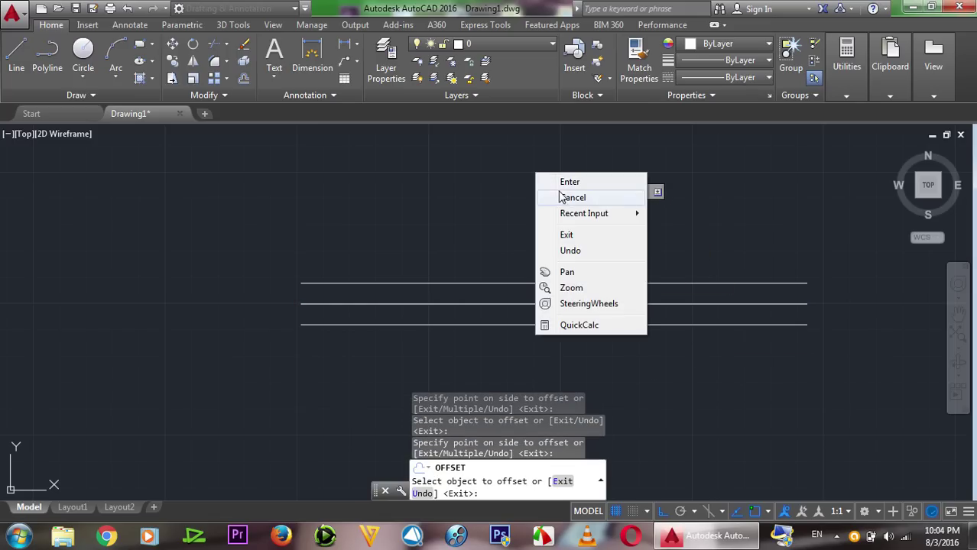
pyautogui.click(563, 186)
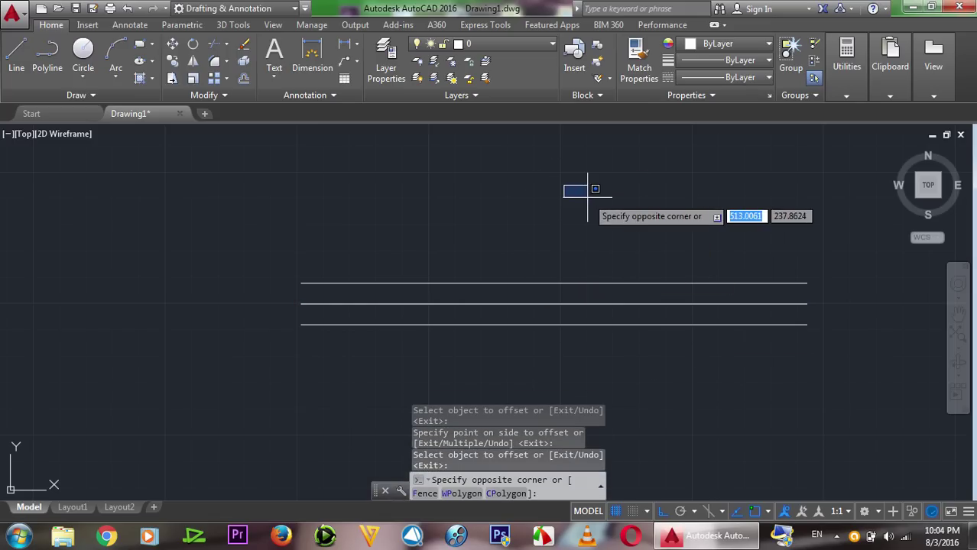
pyautogui.click(586, 196)
pyautogui.write('c')
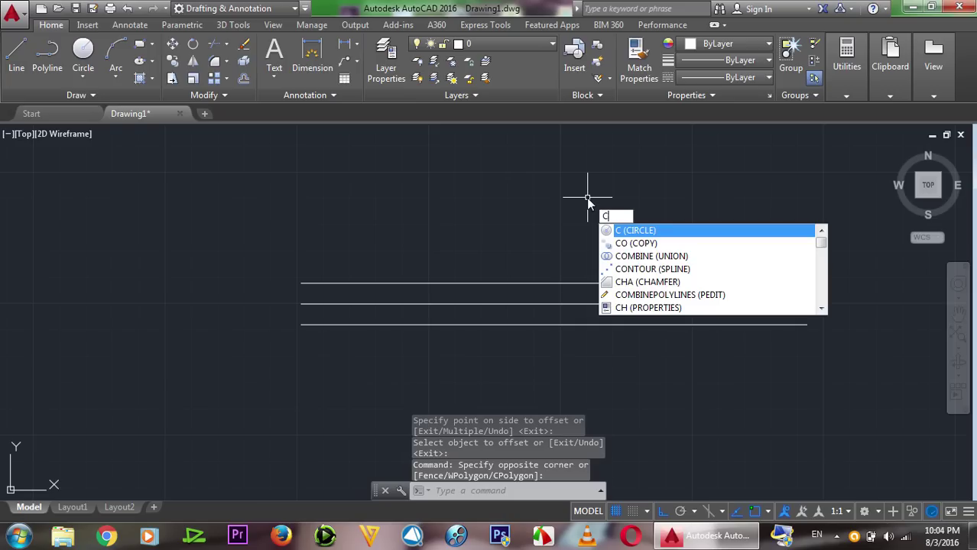
# - Draw concentric circles of radius 25 and 15 at the middle line's left endpoint
pyautogui.click(686, 233)
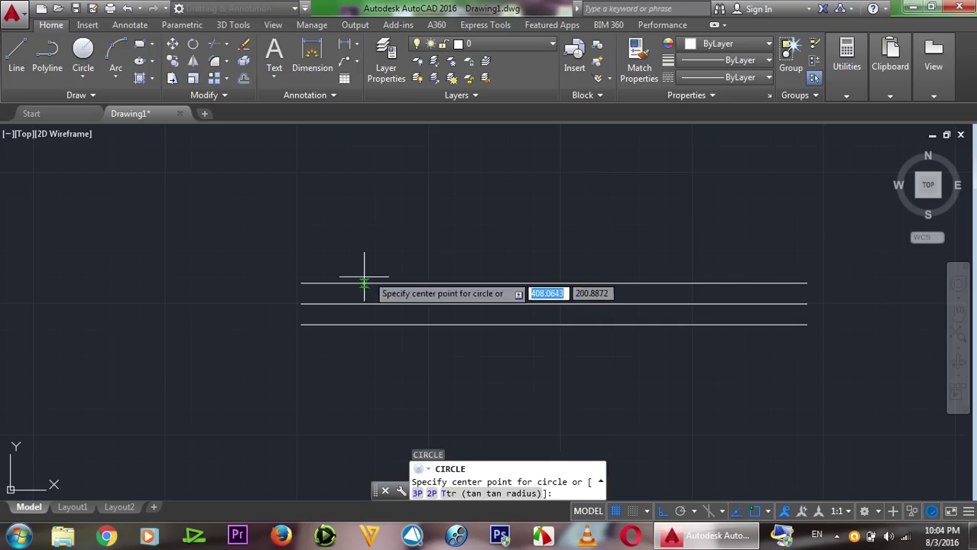
pyautogui.click(301, 304)
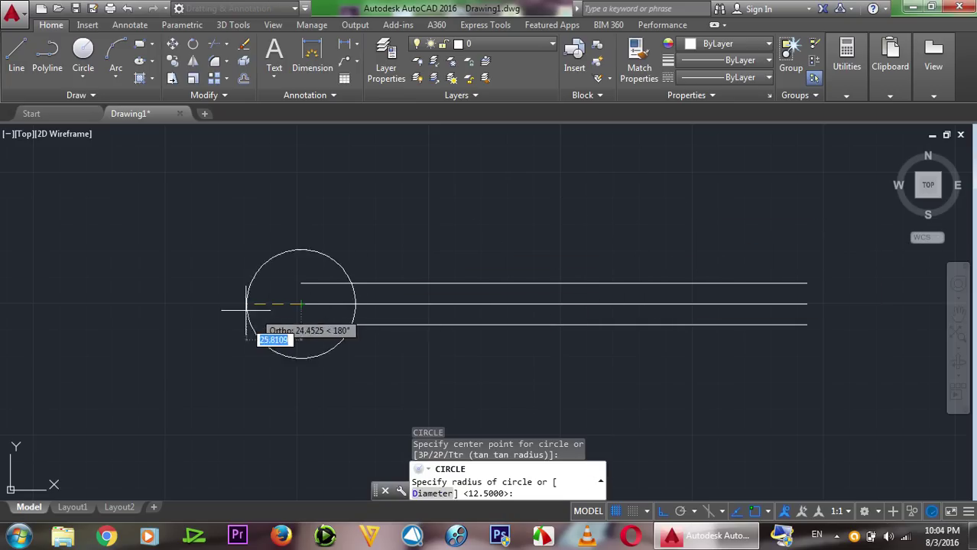
pyautogui.write('25')
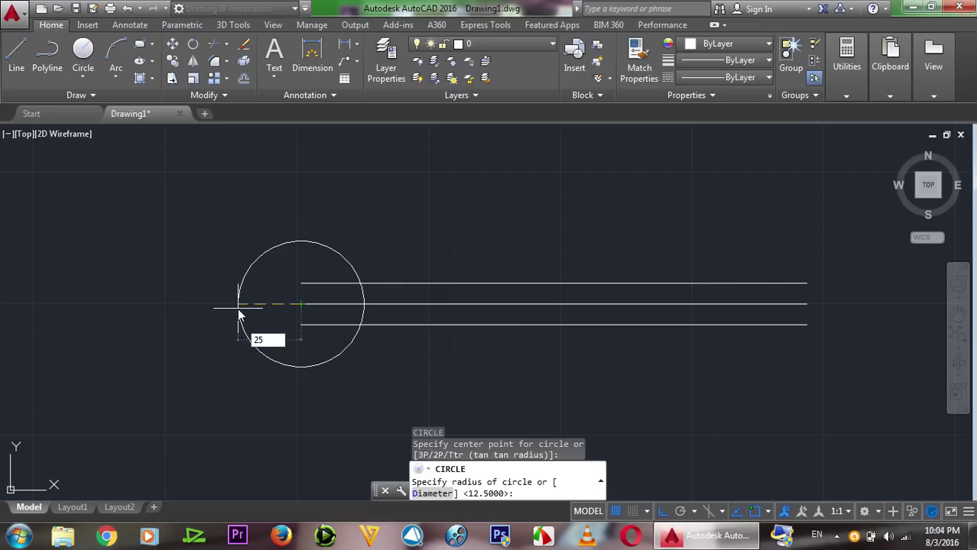
pyautogui.press('Return')
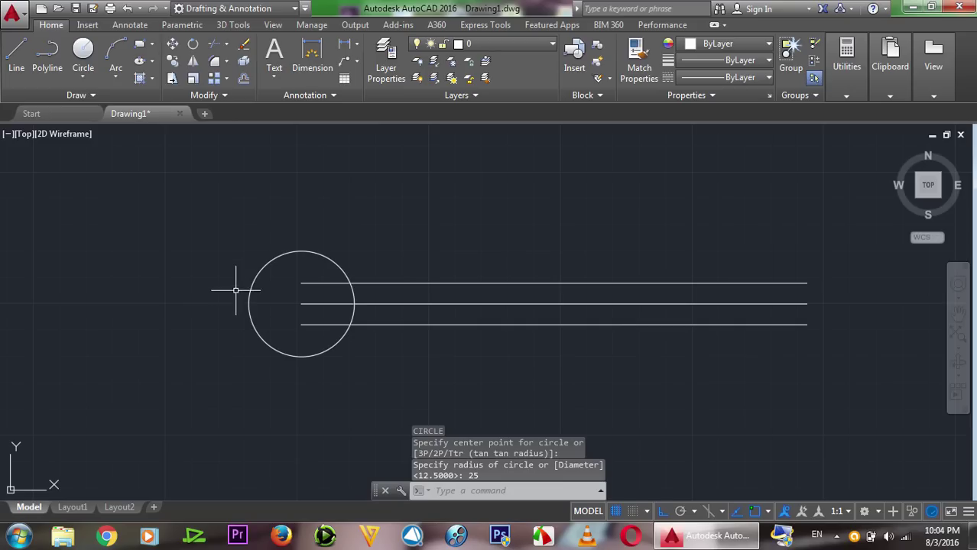
pyautogui.rightClick(296, 171)
pyautogui.click(333, 184)
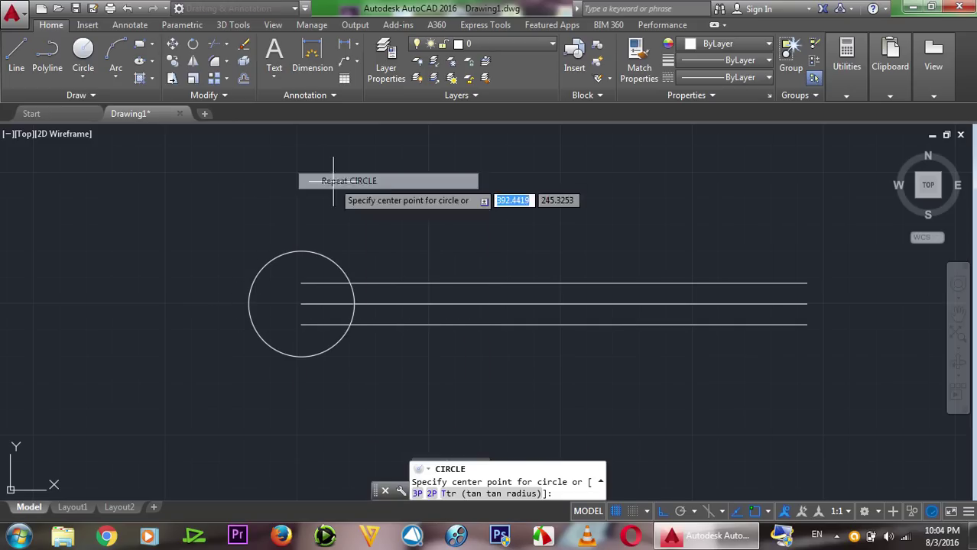
pyautogui.click(300, 303)
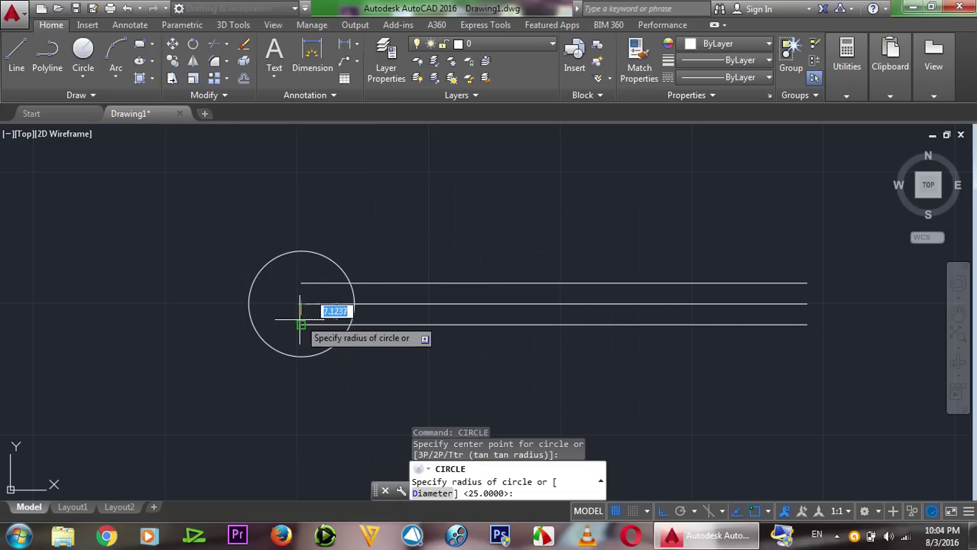
pyautogui.write('15')
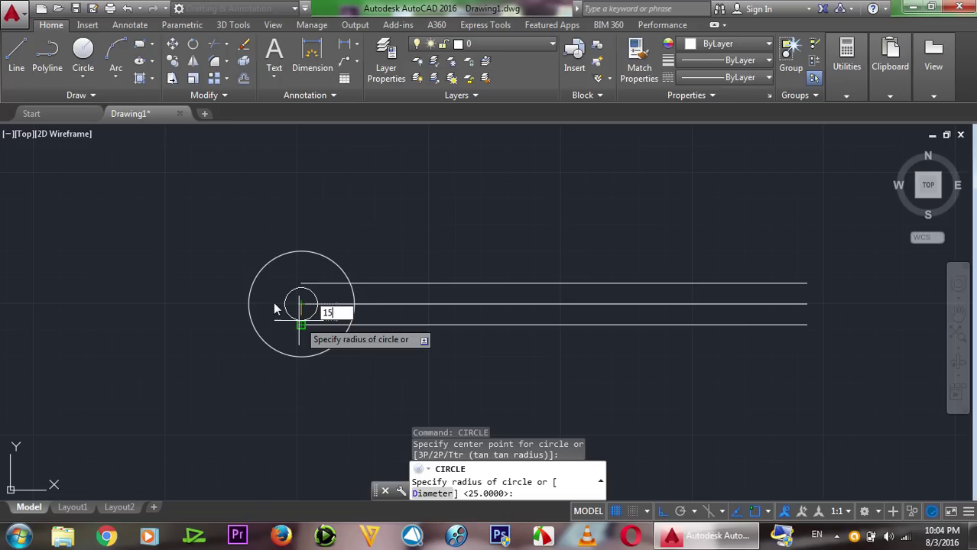
pyautogui.press('Return')
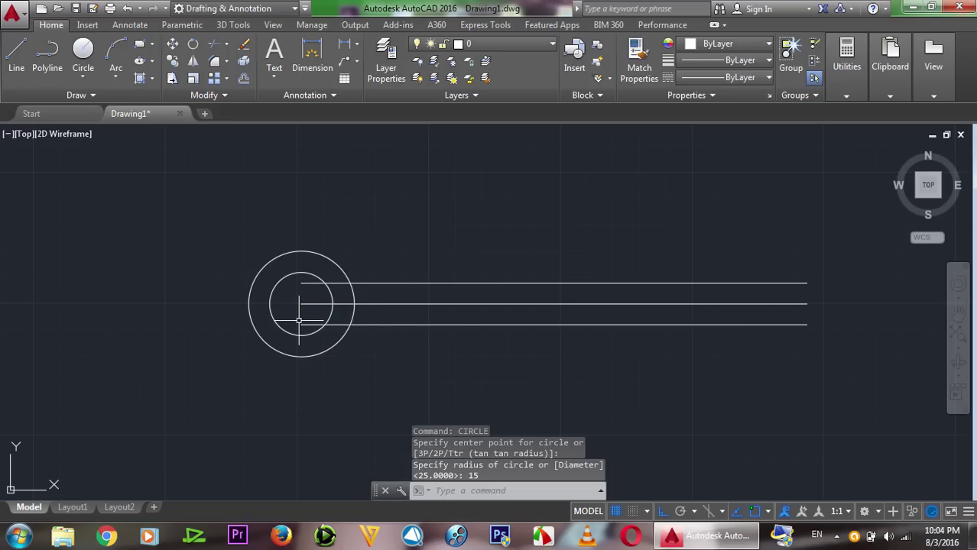
pyautogui.scroll(4, 256, 305)
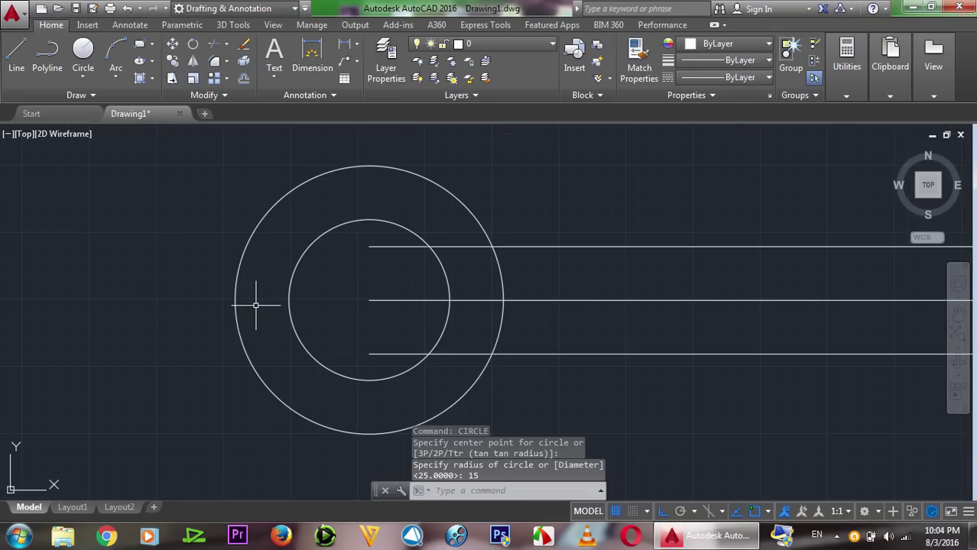
# - Move the radius-15 circle 10 units at 205° using its left quadrant as base
pyautogui.write('m')
pyautogui.press('Return')
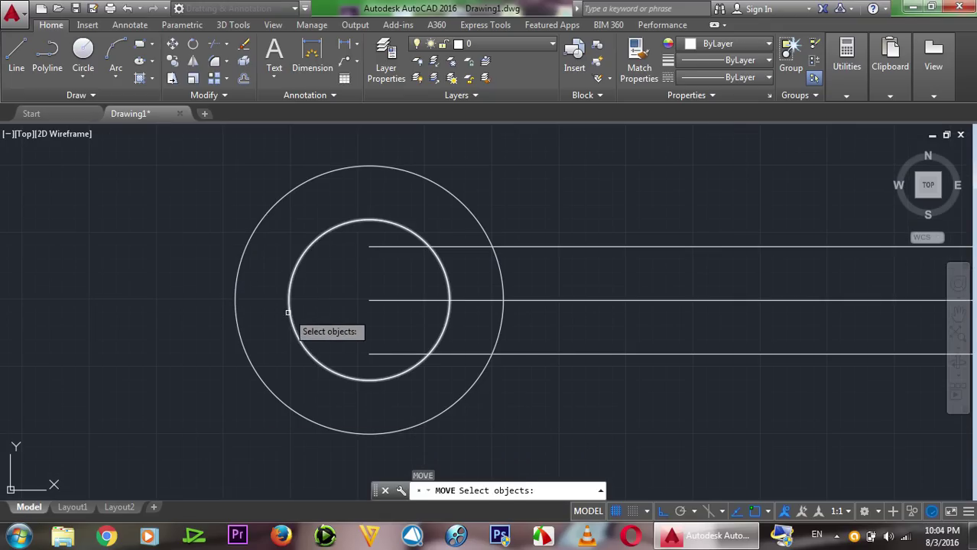
pyautogui.click(287, 313)
pyautogui.press('Return')
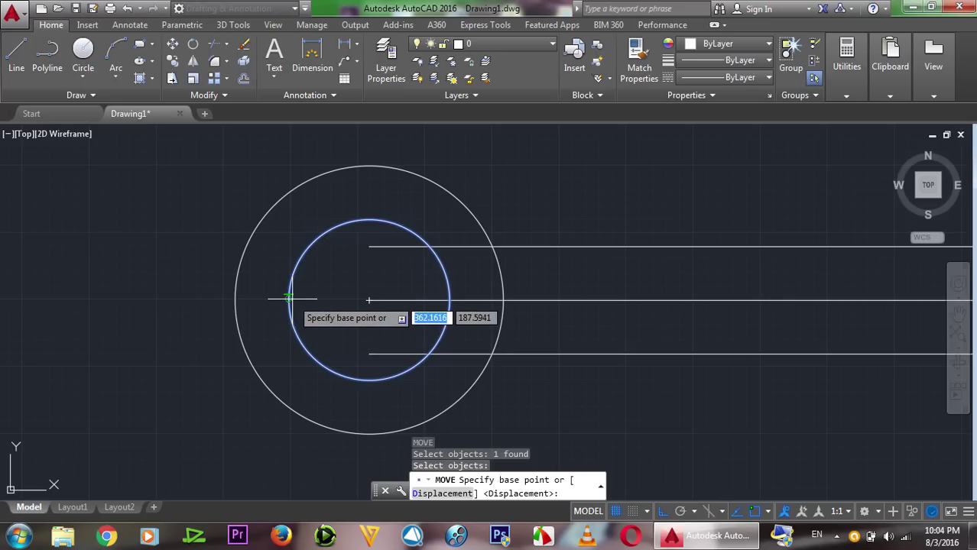
pyautogui.click(289, 300)
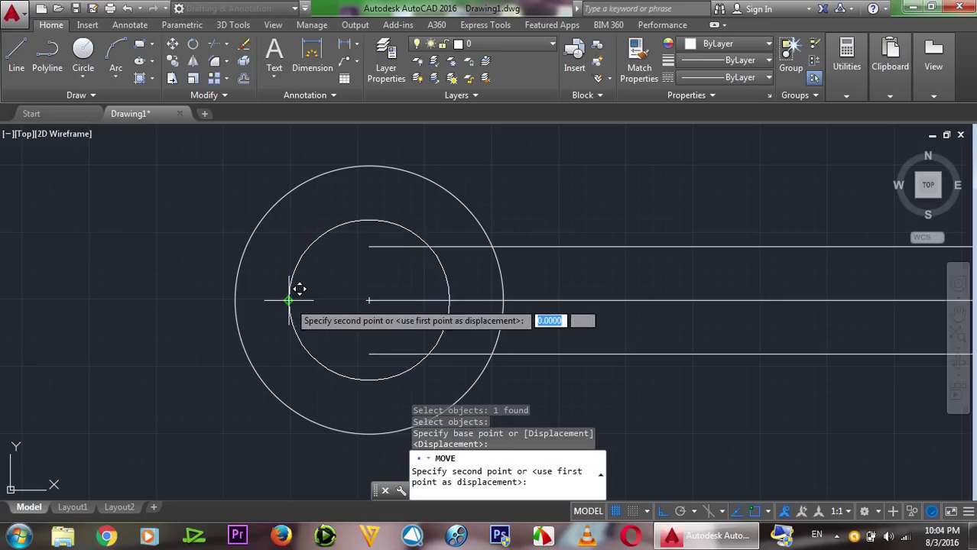
pyautogui.write('10')
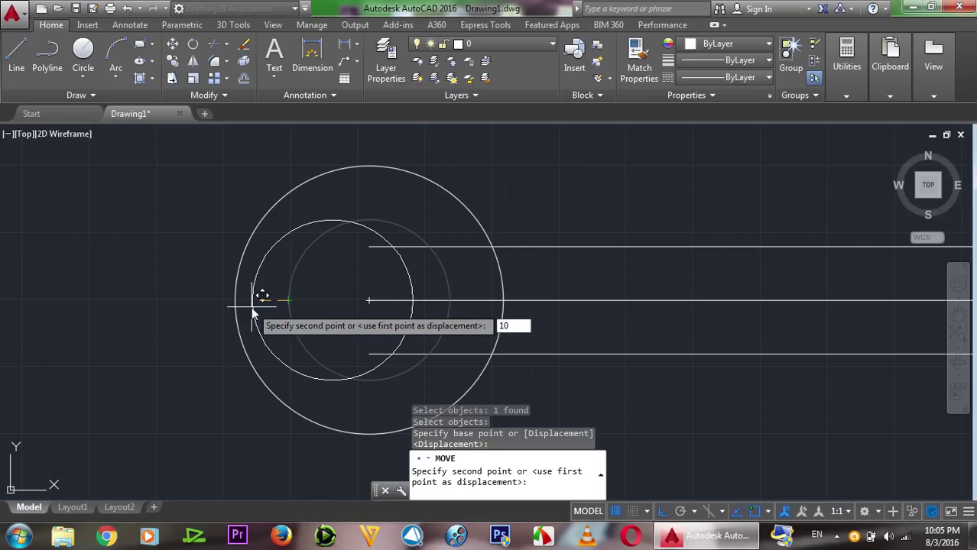
pyautogui.press('Tab')
pyautogui.write('205')
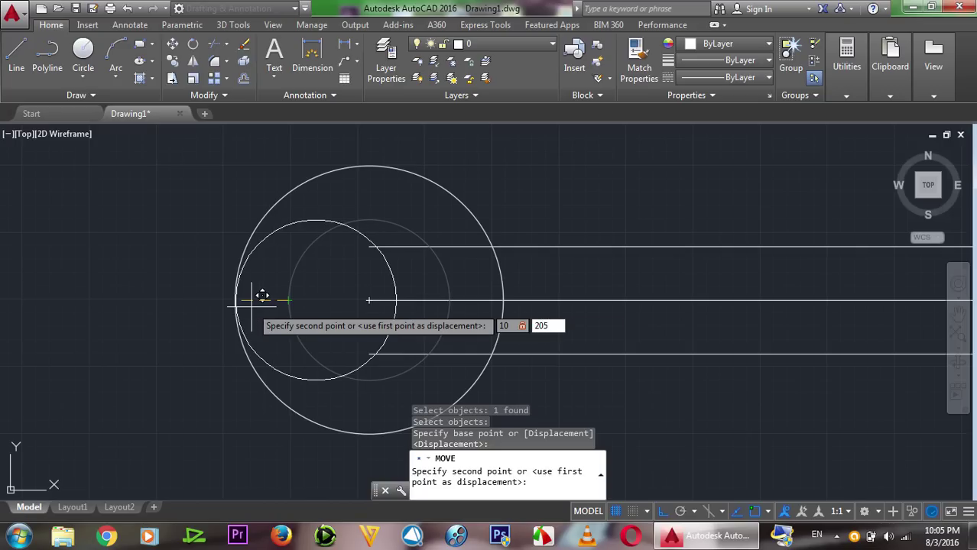
pyautogui.press('Return')
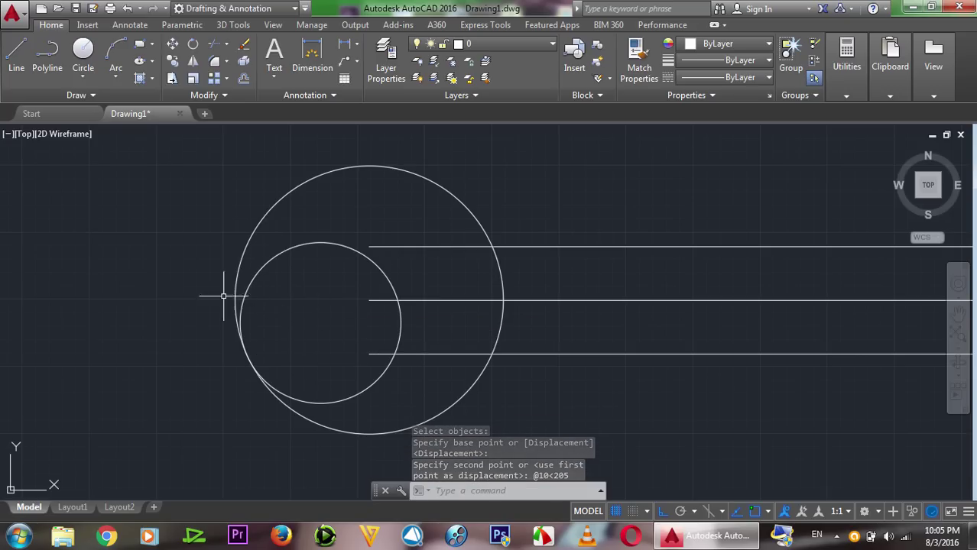
pyautogui.click(47, 57)
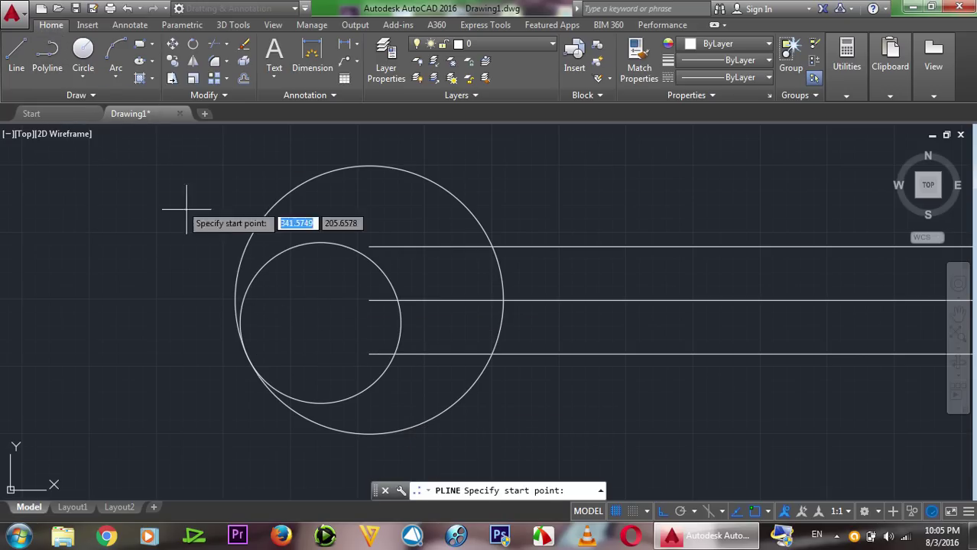
# - With Ortho off, draw a polyline from the outer circle's left quadrant: 4.5, then 20 at 17°
pyautogui.click(236, 299)
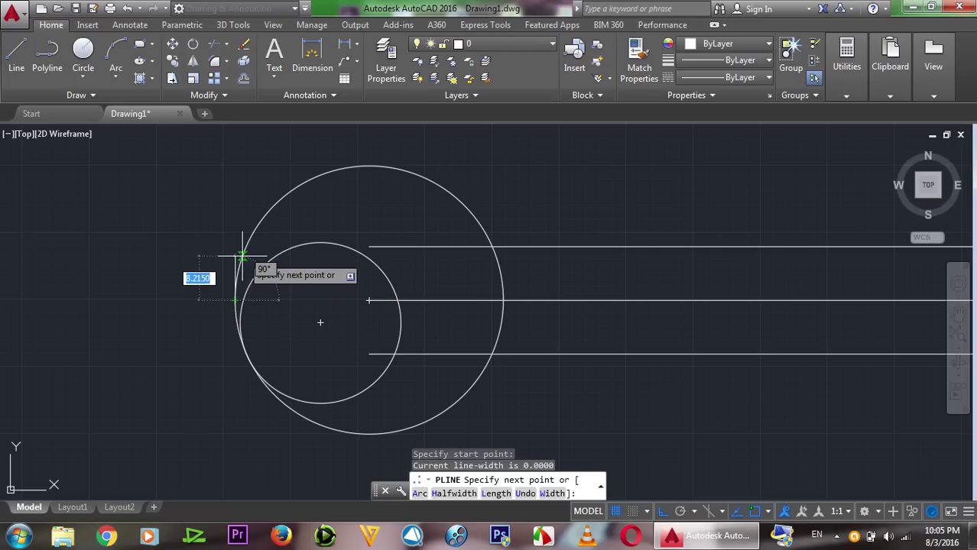
pyautogui.press('F8')
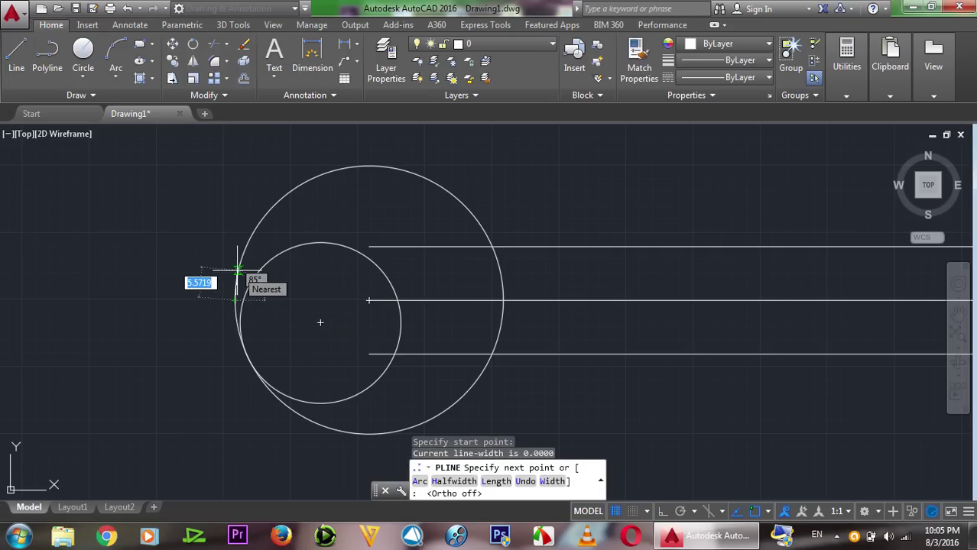
pyautogui.write('4.')
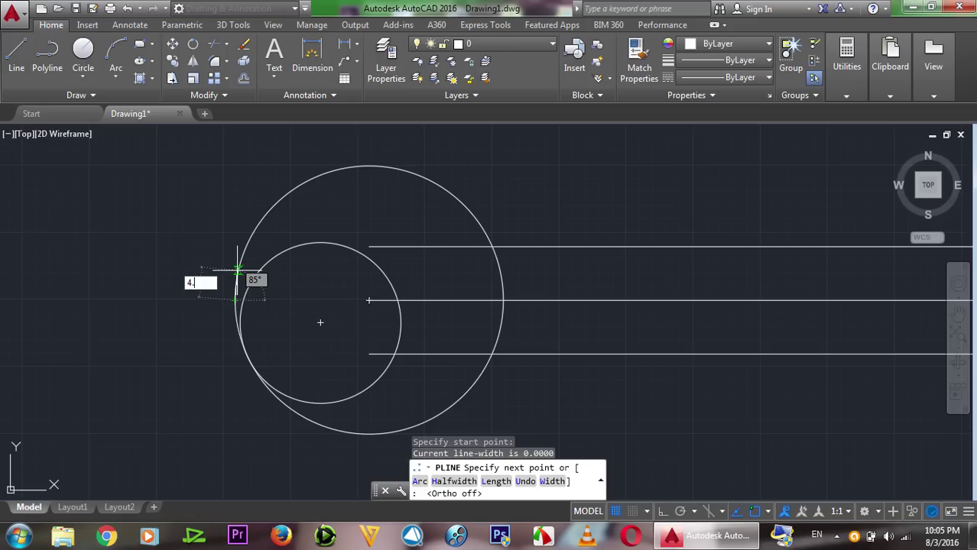
pyautogui.write('5')
pyautogui.press('Return')
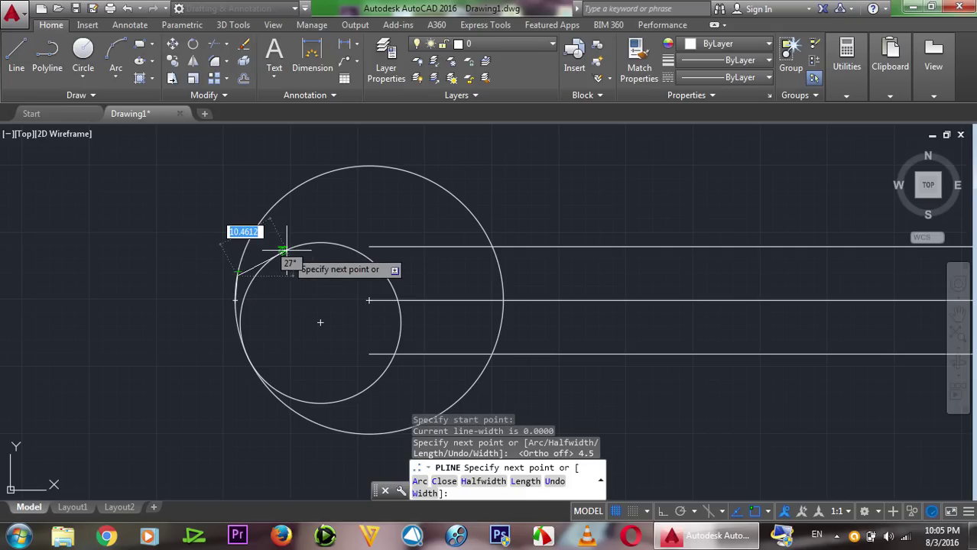
pyautogui.write('20')
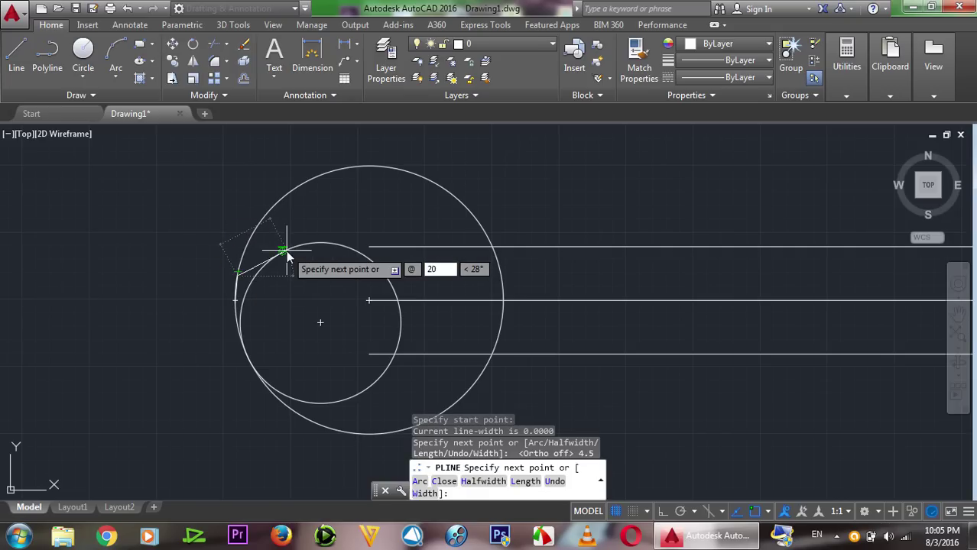
pyautogui.press('Tab')
pyautogui.write('17')
pyautogui.press('Return')
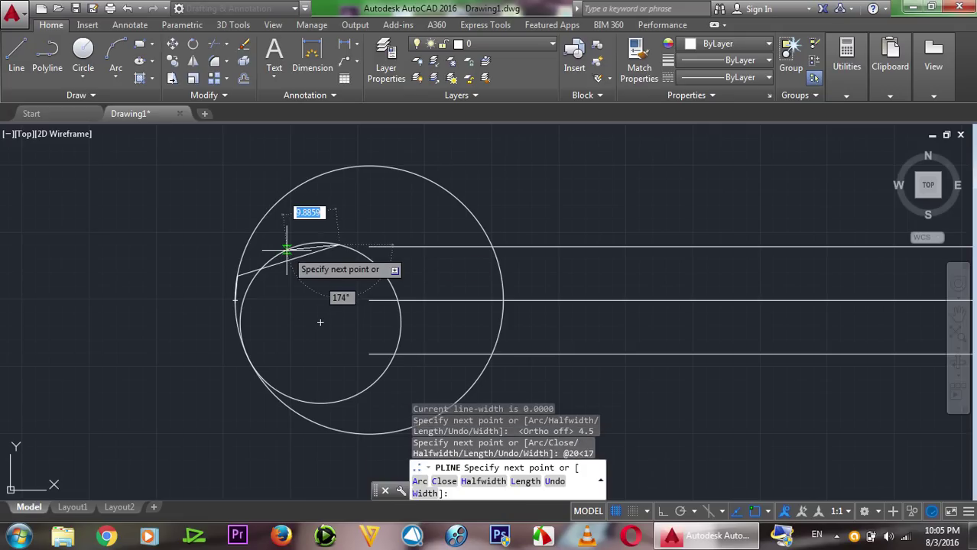
pyautogui.scroll(3, 316, 247)
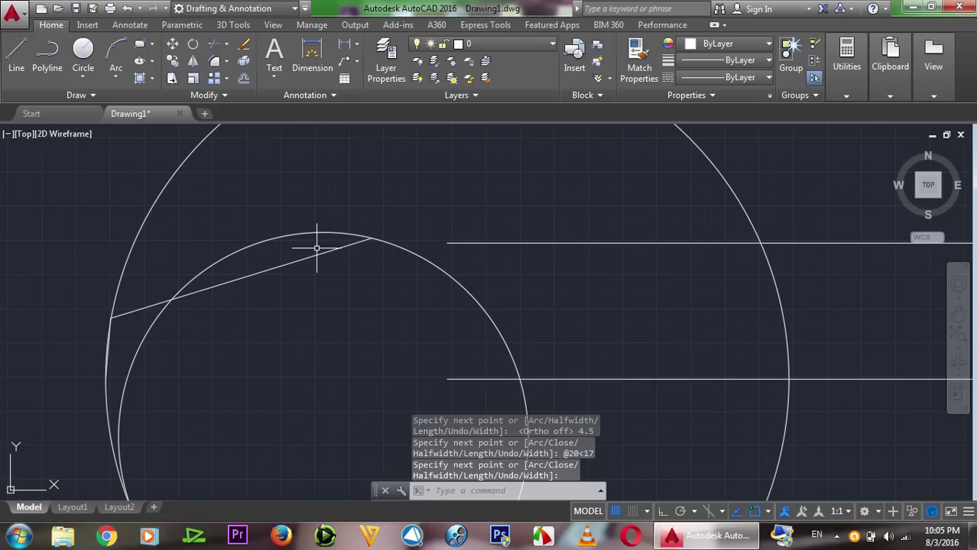
pyautogui.scroll(-2, 316, 247)
pyautogui.scroll(-1, 316, 247)
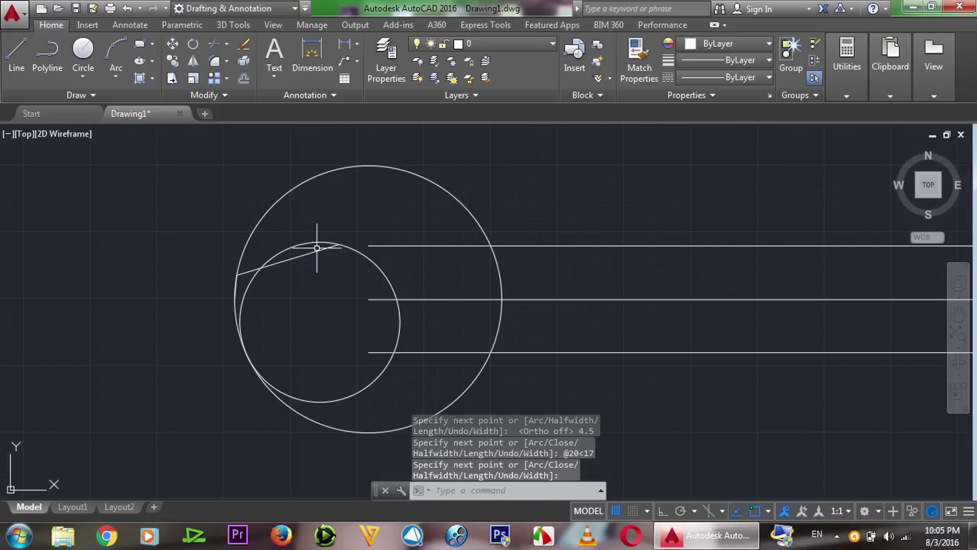
# - Draw a 2-point circle of diameter 25 starting at the polyline's corner
pyautogui.click(89, 72)
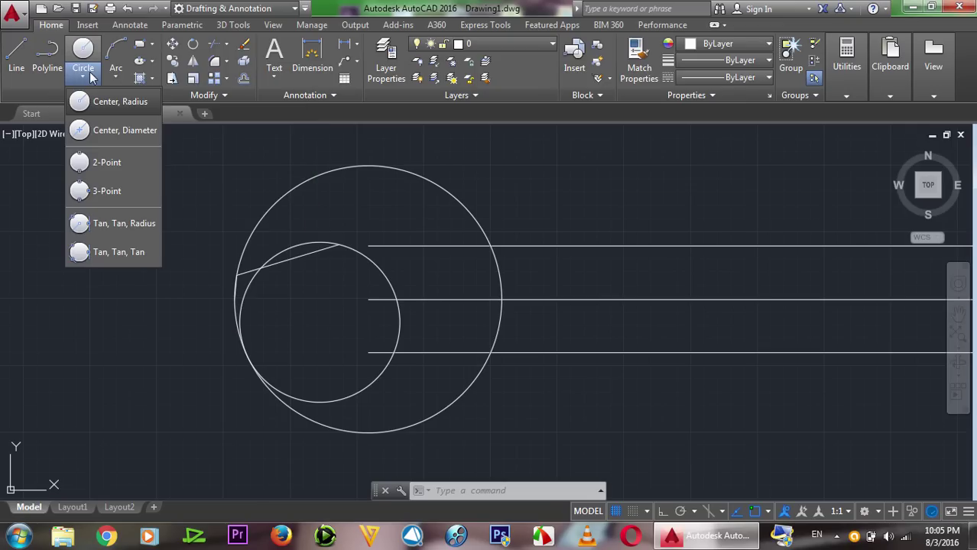
pyautogui.click(113, 164)
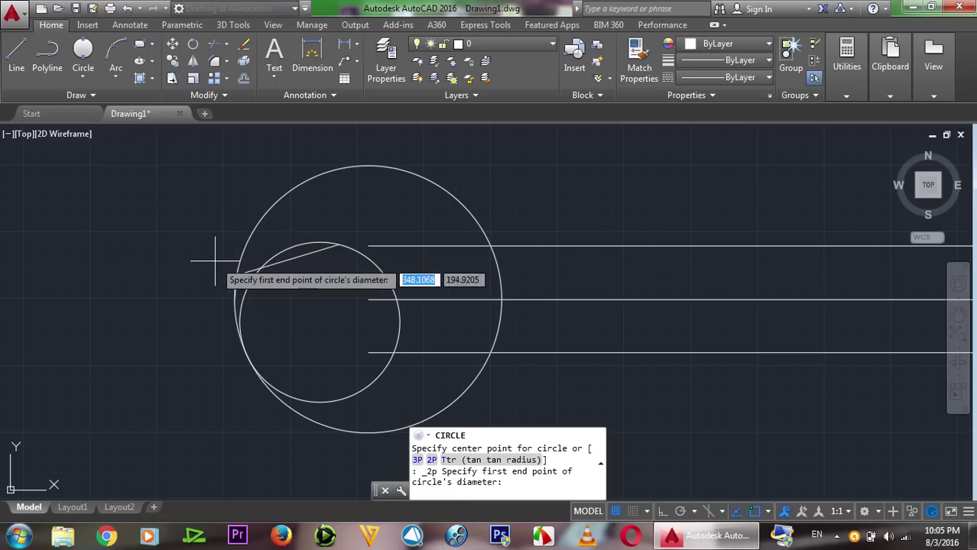
pyautogui.click(237, 275)
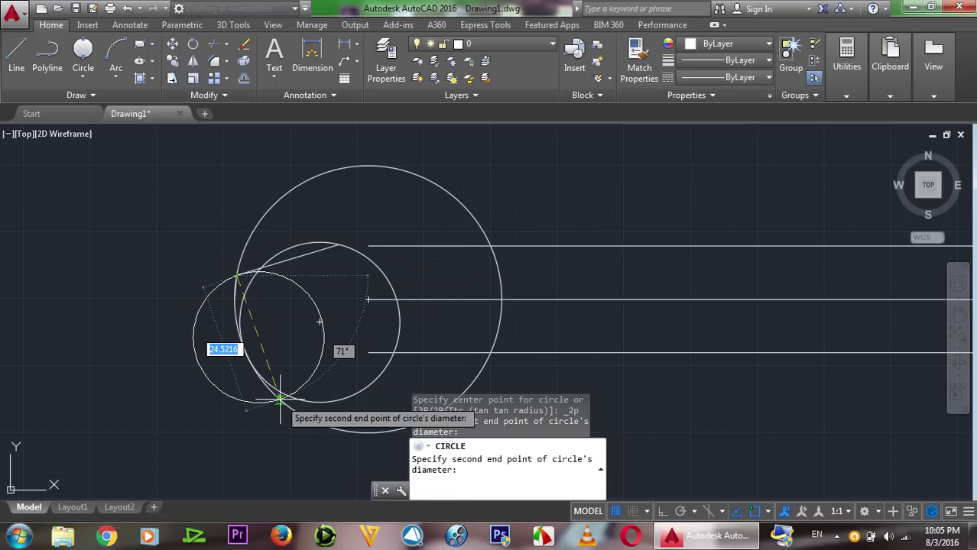
pyautogui.write('25')
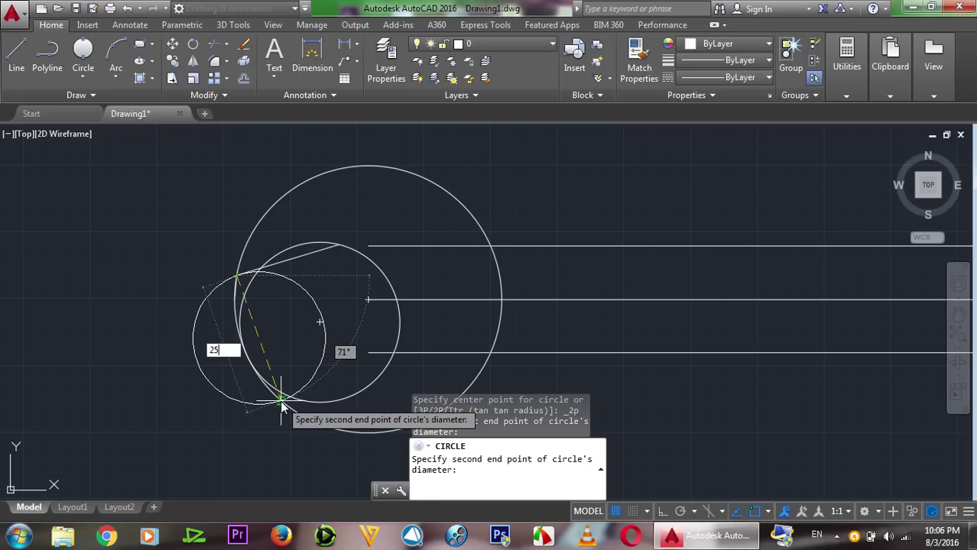
pyautogui.press('Return')
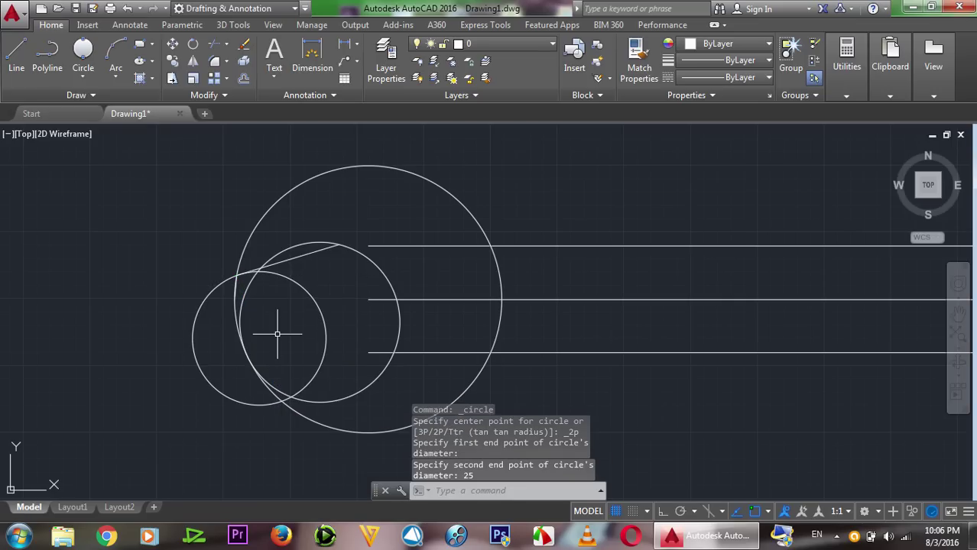
pyautogui.click(48, 68)
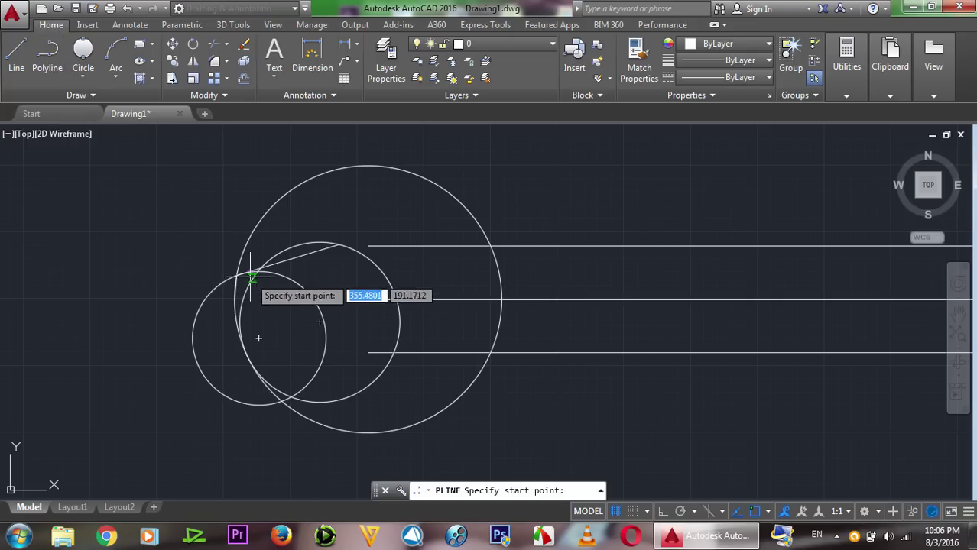
# - Draw a 20-unit polyline at 17° from the new circle's bottom intersection
pyautogui.click(281, 401)
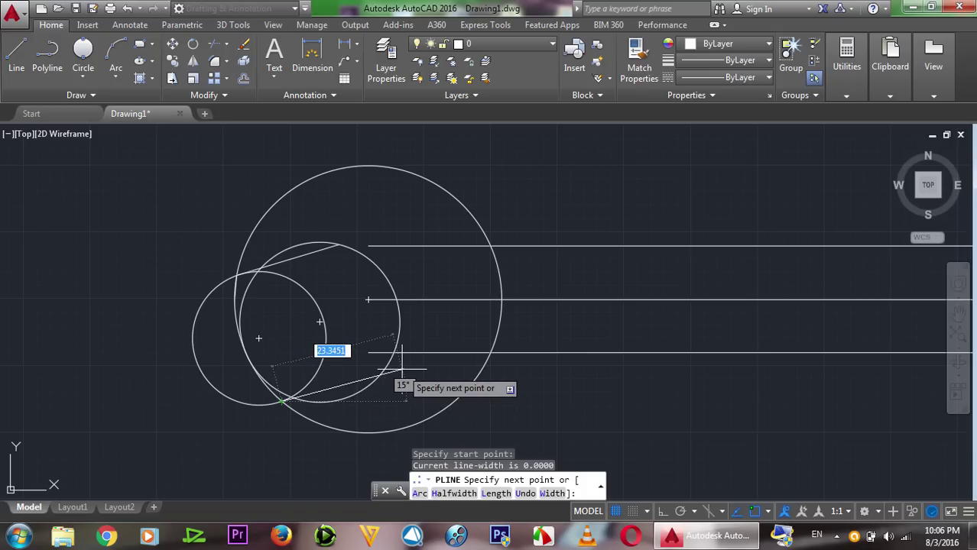
pyautogui.write('20')
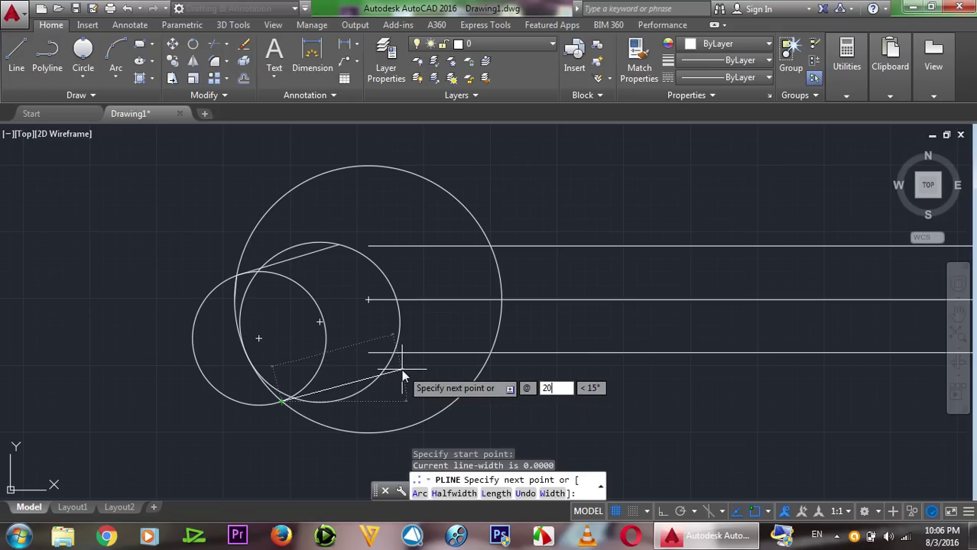
pyautogui.press('Tab')
pyautogui.write('17')
pyautogui.press('Return')
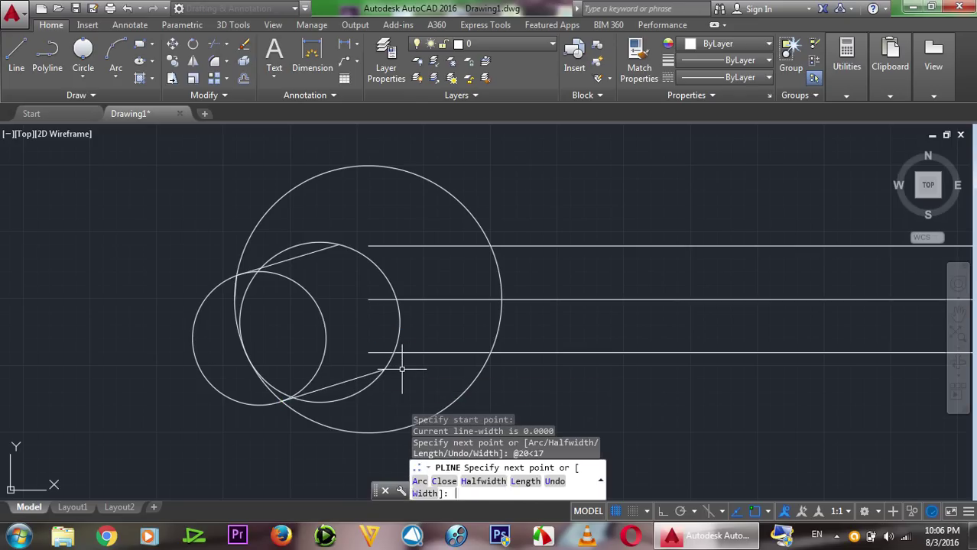
pyautogui.press('Return')
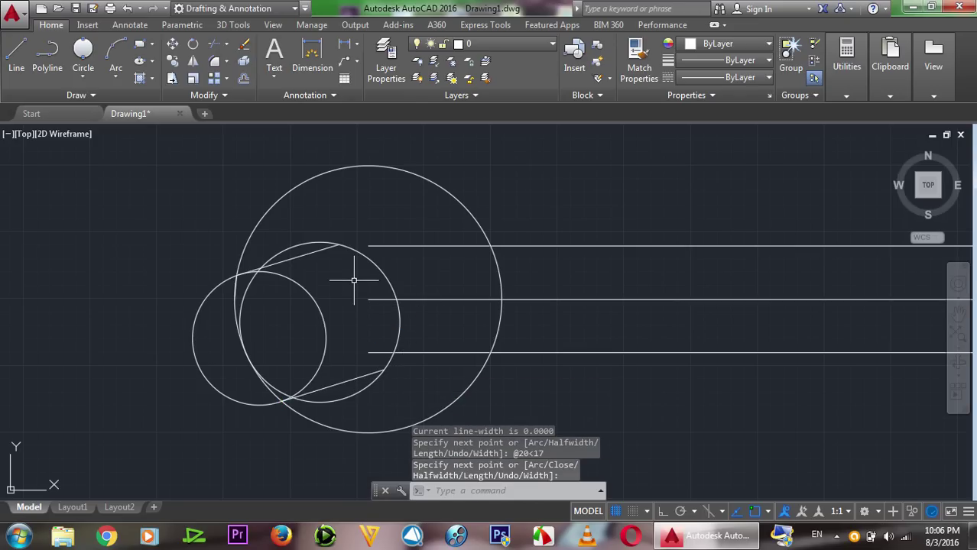
pyautogui.scroll(-2, 354, 280)
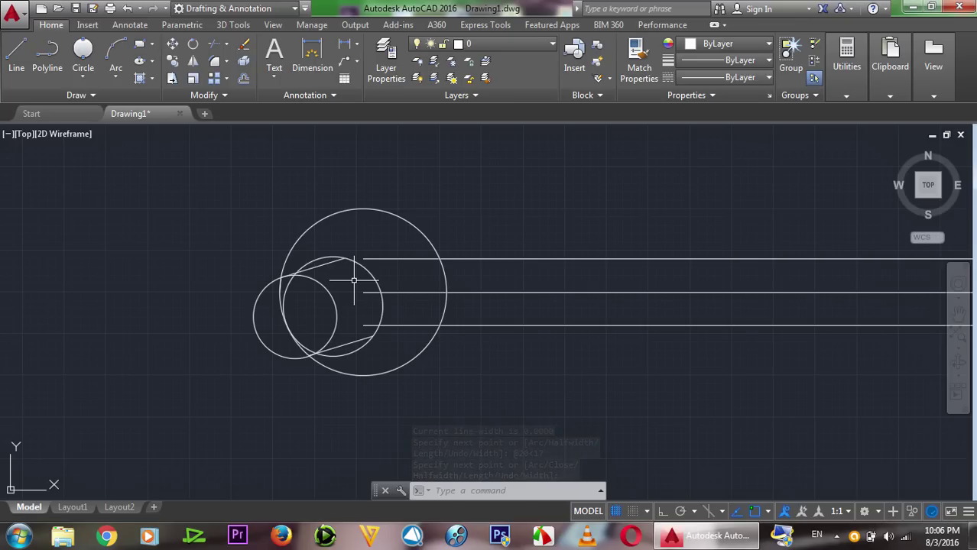
pyautogui.scroll(-2, 353, 280)
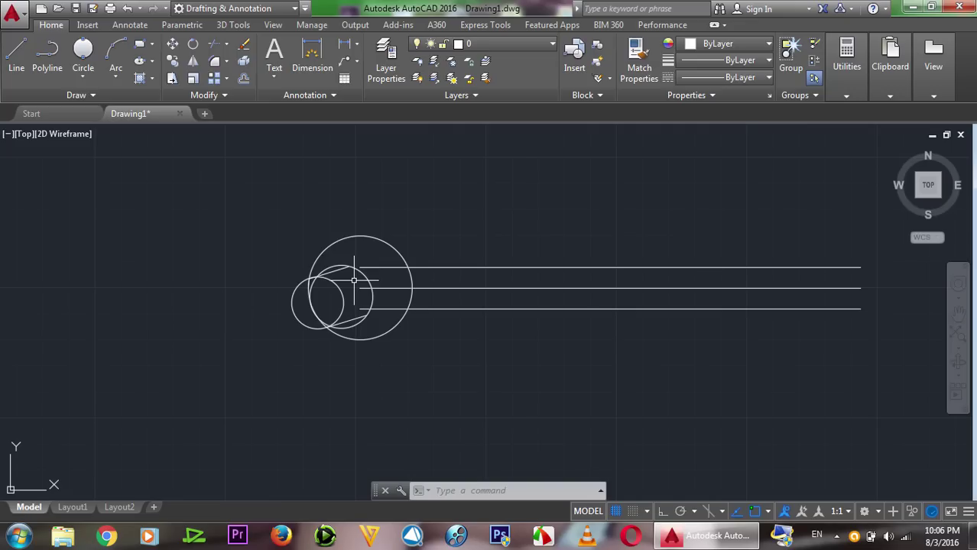
pyautogui.scroll(2, 487, 207)
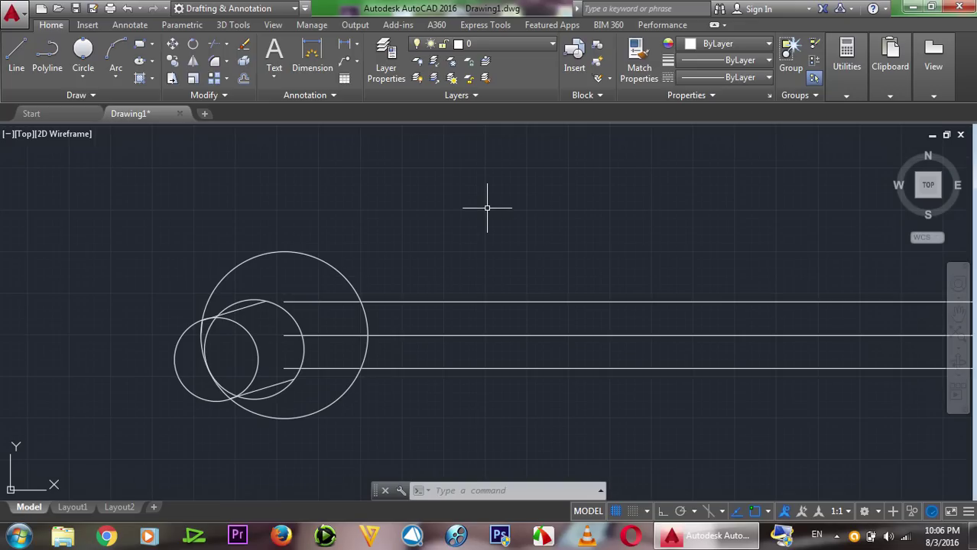
# - Start TRIM with all objects as cutting edges and trim the short arc stub past the upper line
pyautogui.write('TR')
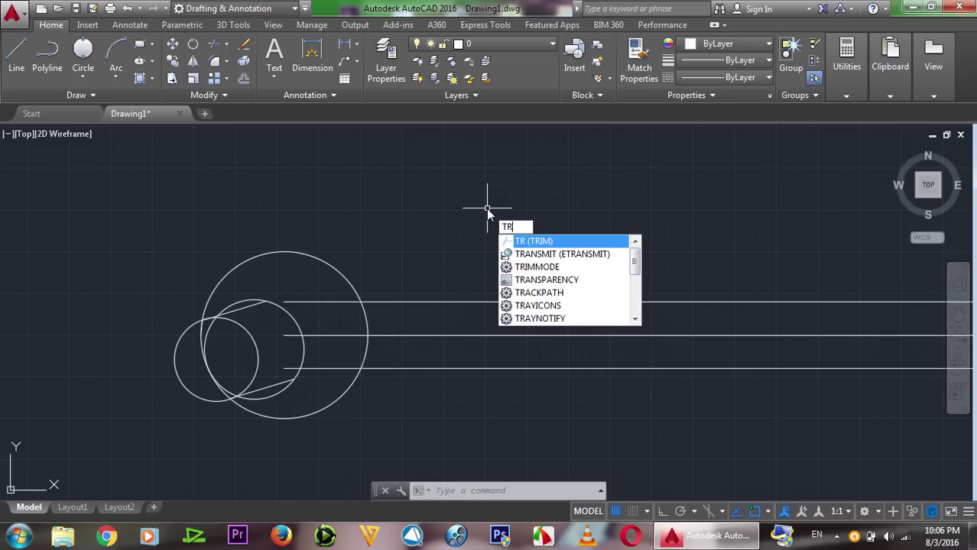
pyautogui.press('Return')
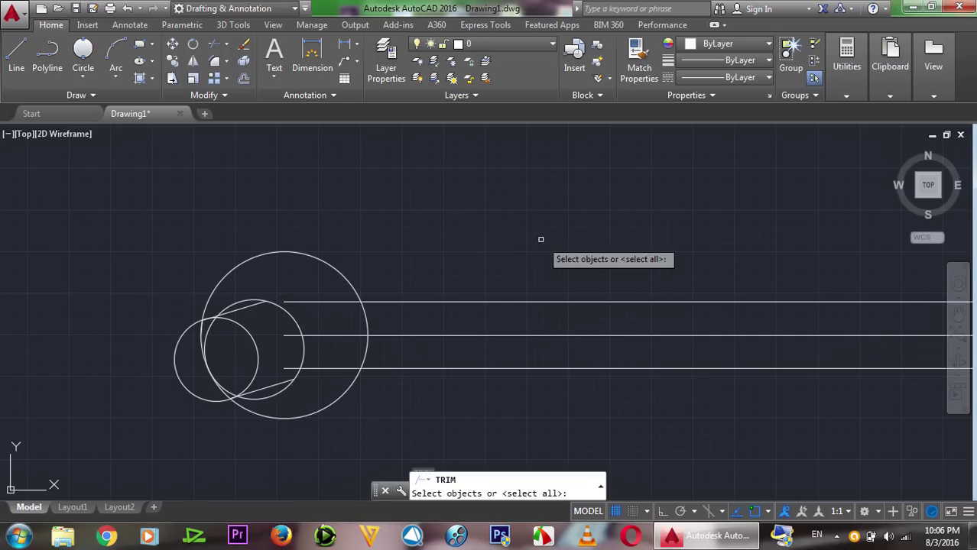
pyautogui.press('Return')
pyautogui.scroll(3, 226, 327)
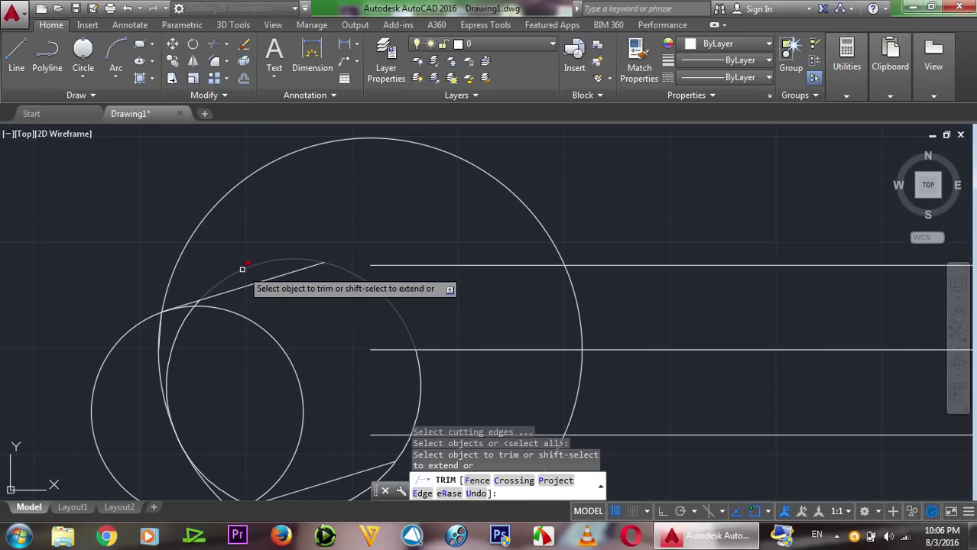
pyautogui.scroll(-2, 243, 269)
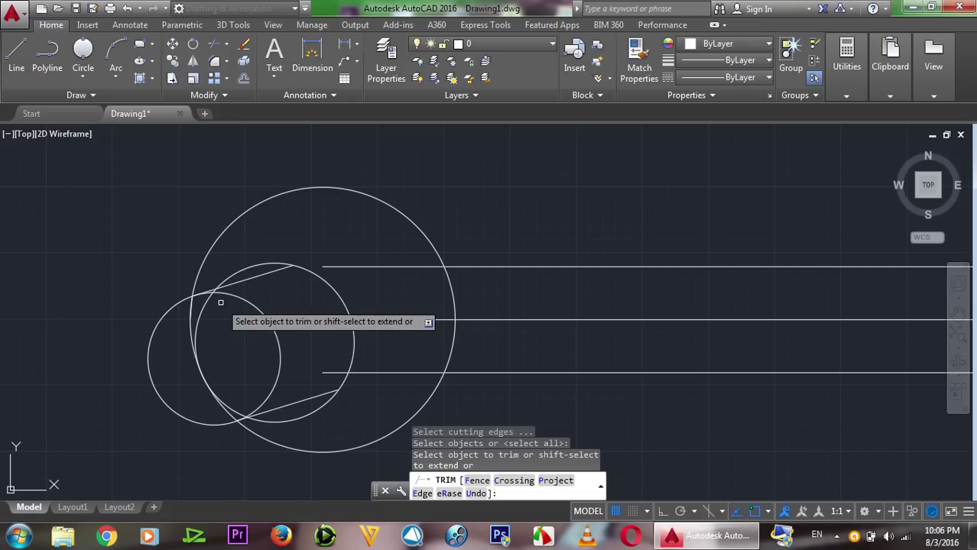
pyautogui.scroll(4, 208, 301)
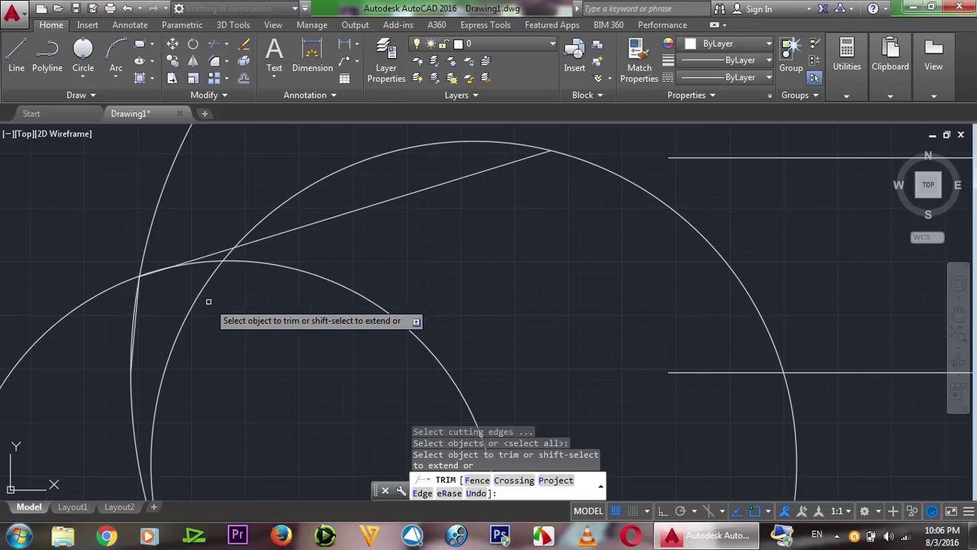
pyautogui.click(207, 261)
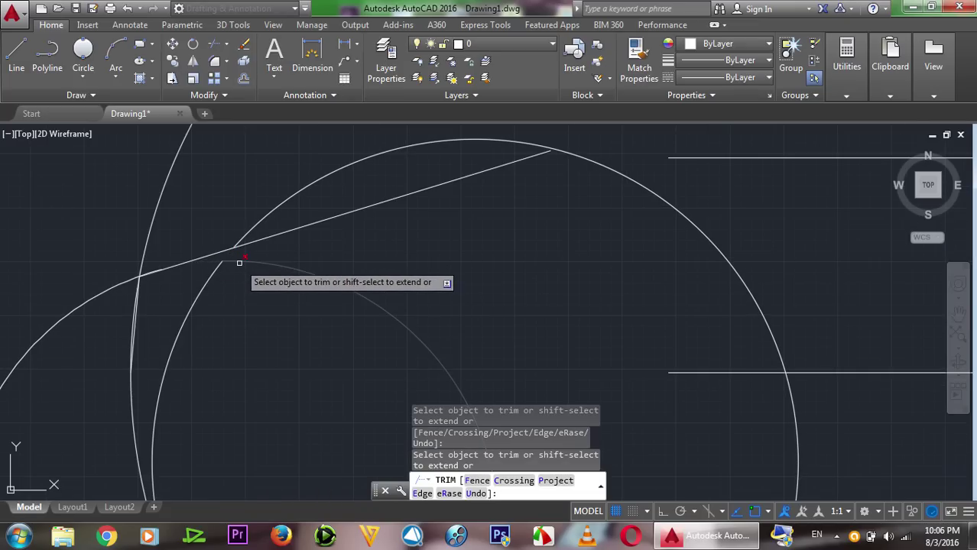
pyautogui.scroll(-2, 329, 258)
pyautogui.scroll(-2, 328, 256)
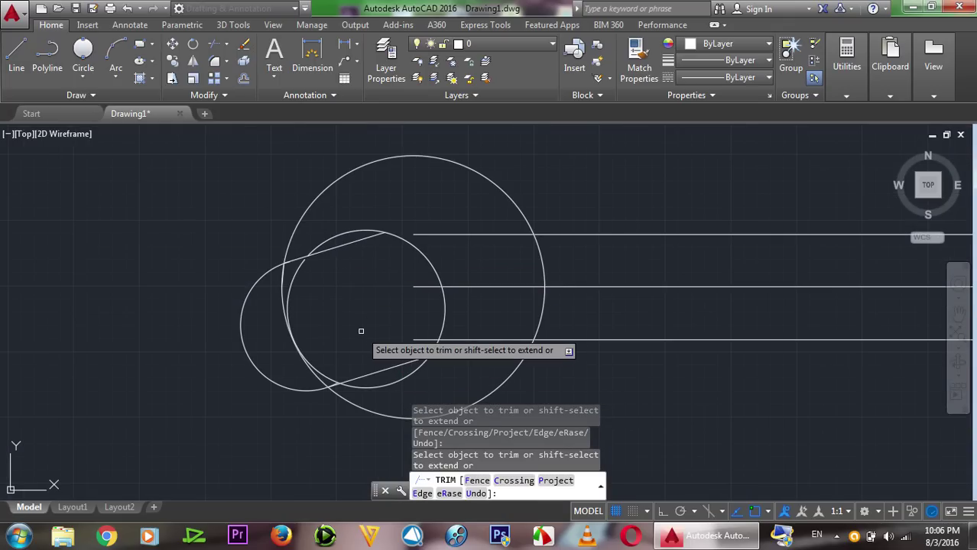
pyautogui.scroll(5, 353, 327)
pyautogui.scroll(-3, 336, 321)
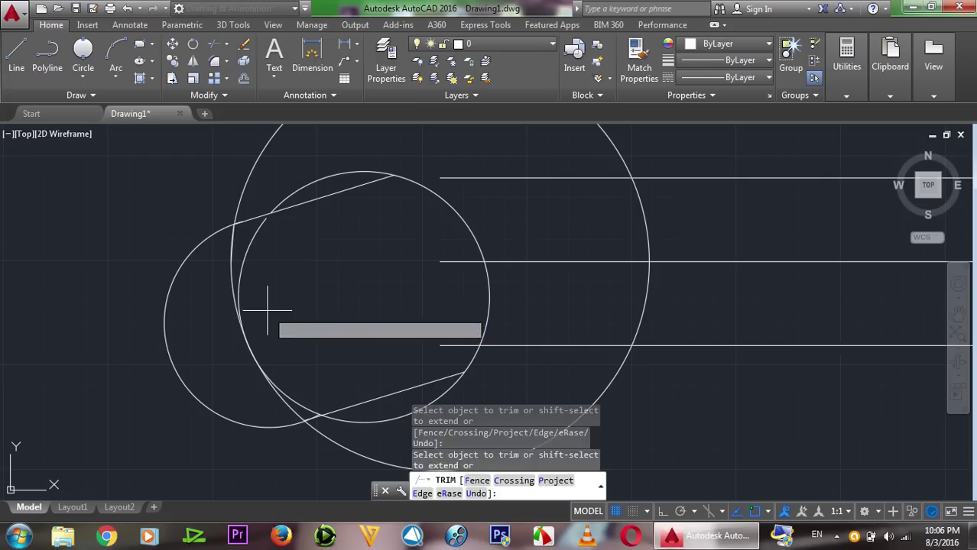
# - Trim the upper-left arc end, the inner arc and the big circle's left arc
pyautogui.click(267, 310)
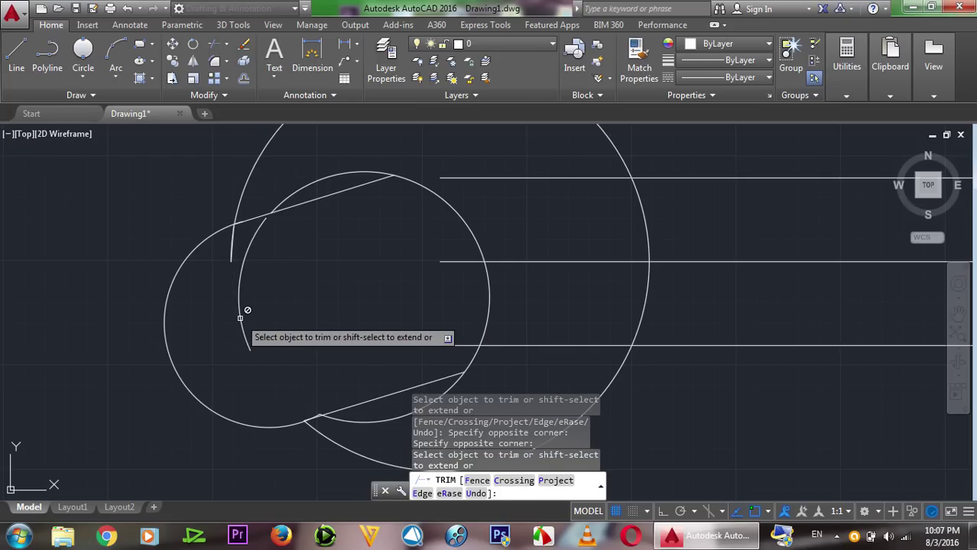
pyautogui.click(231, 252)
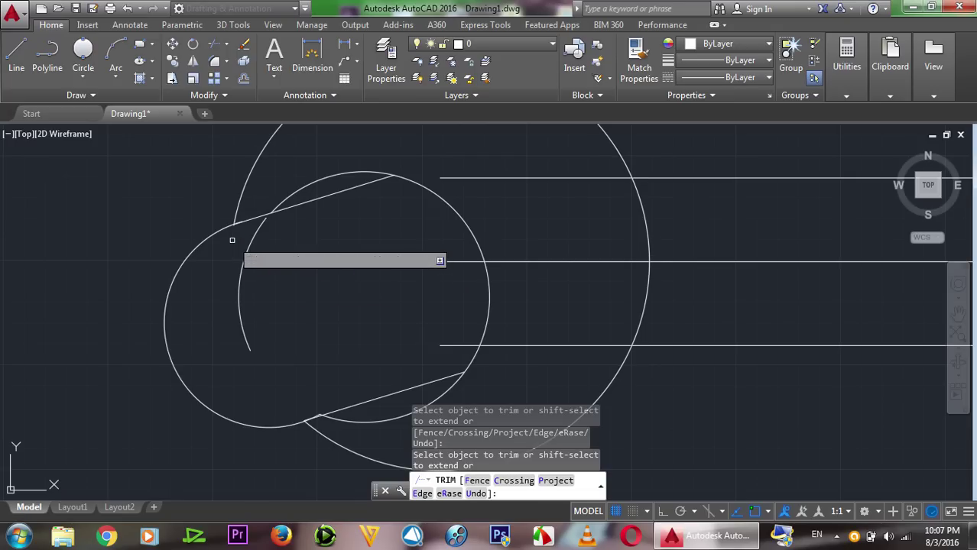
pyautogui.click(232, 243)
pyautogui.click(162, 335)
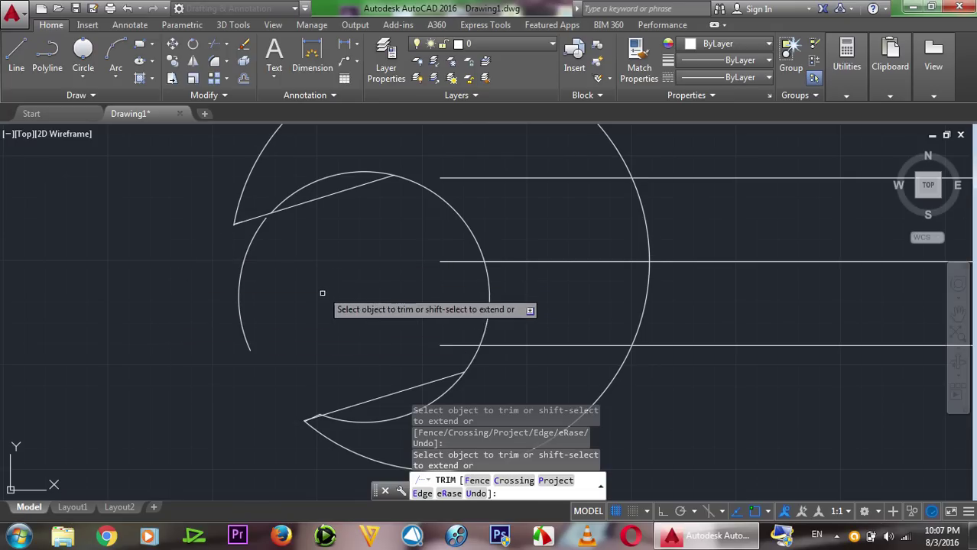
pyautogui.scroll(2, 295, 414)
pyautogui.scroll(3, 293, 395)
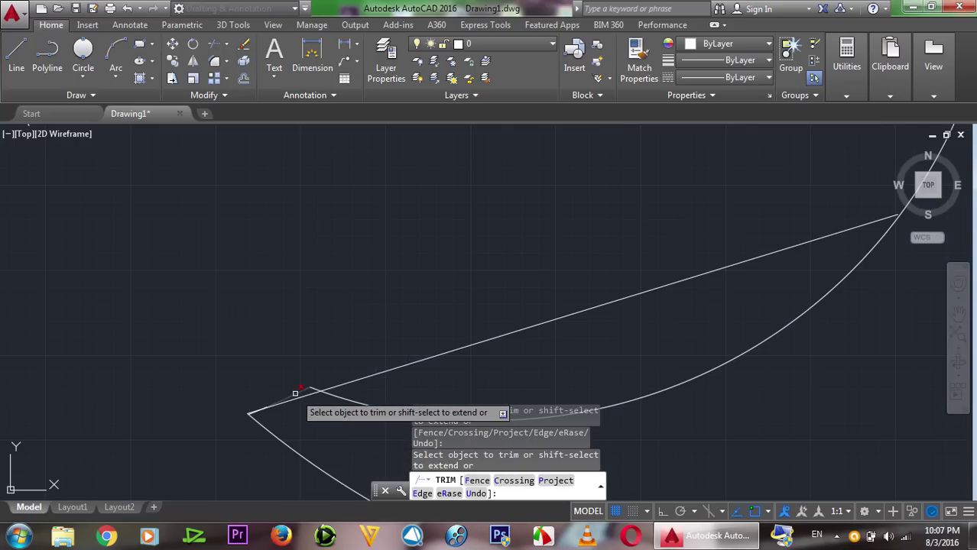
pyautogui.scroll(2, 260, 399)
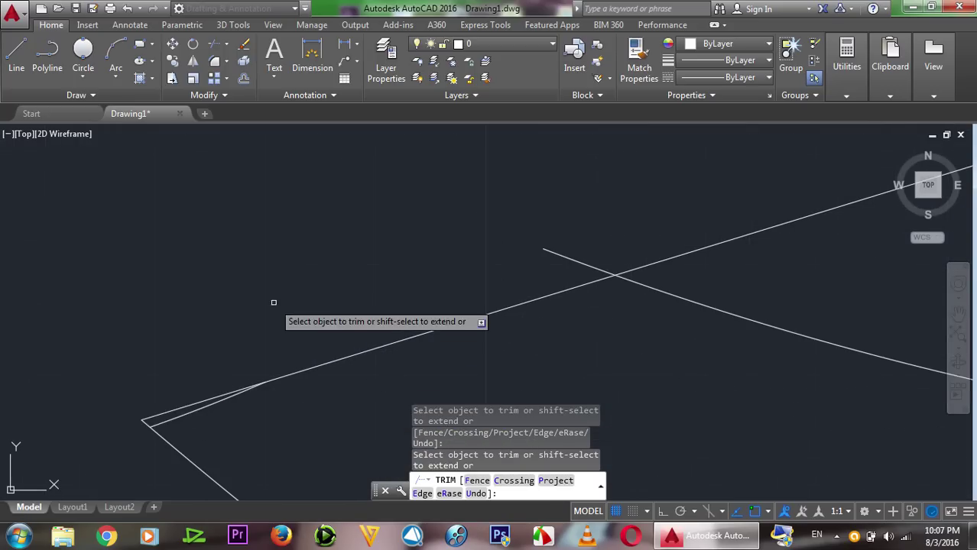
pyautogui.rightClick(274, 265)
pyautogui.click(309, 275)
# - Erase the short line near the lower-left jaw tip
pyautogui.write('e')
pyautogui.press('Return')
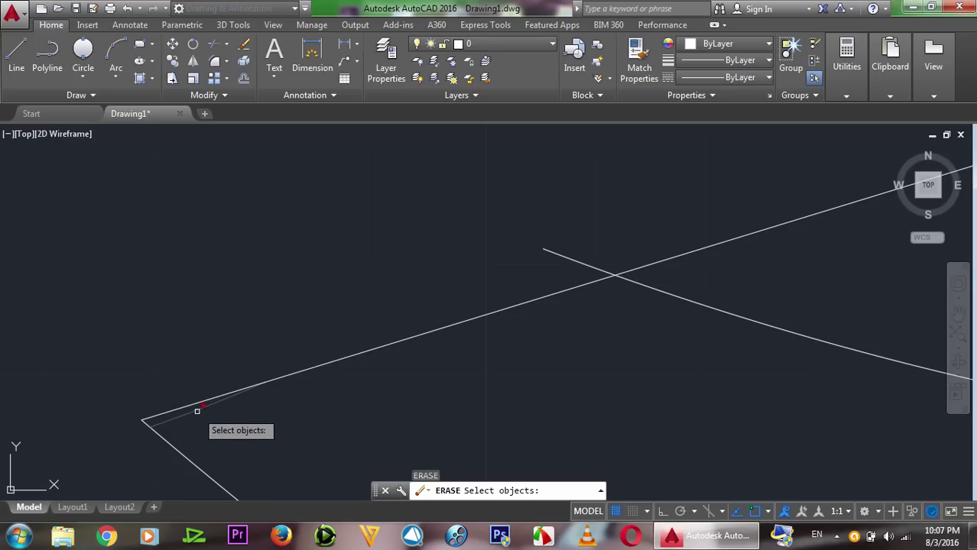
pyautogui.click(197, 405)
pyautogui.press('Return')
pyautogui.scroll(-5, 237, 318)
pyautogui.scroll(-3, 237, 318)
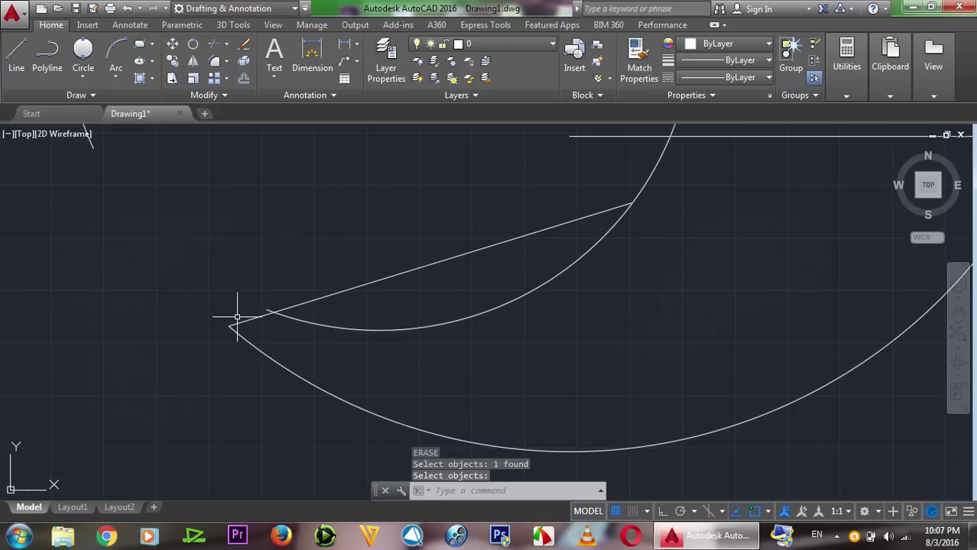
pyautogui.scroll(-2, 236, 319)
pyautogui.scroll(-2, 238, 321)
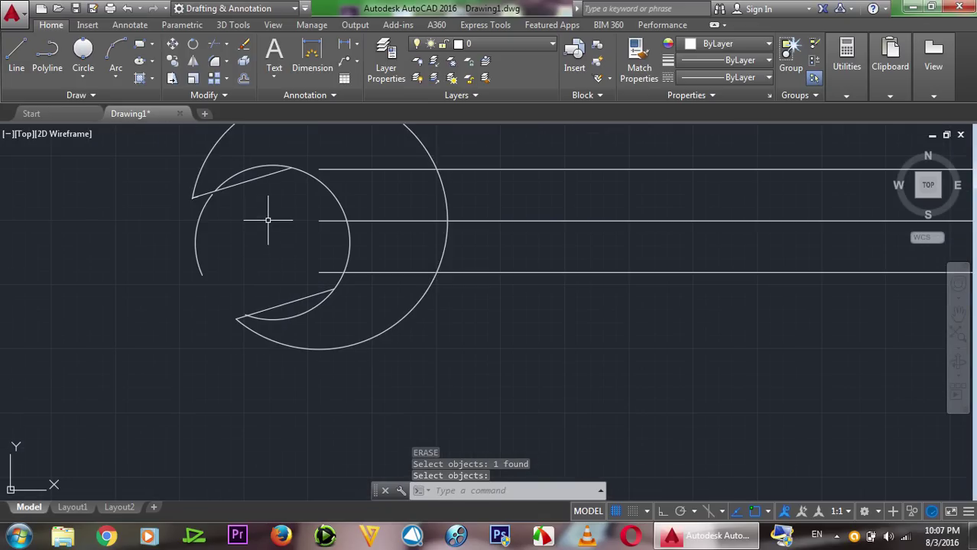
pyautogui.scroll(2, 268, 218)
# - Run EXTEND on the top handle line using all objects as boundaries
pyautogui.write('EX')
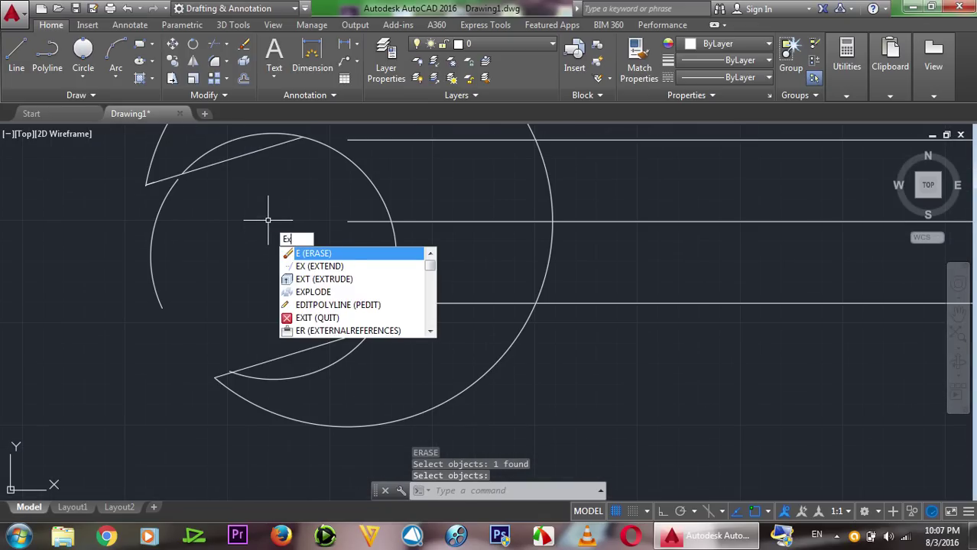
pyautogui.press('Return')
pyautogui.press('Return')
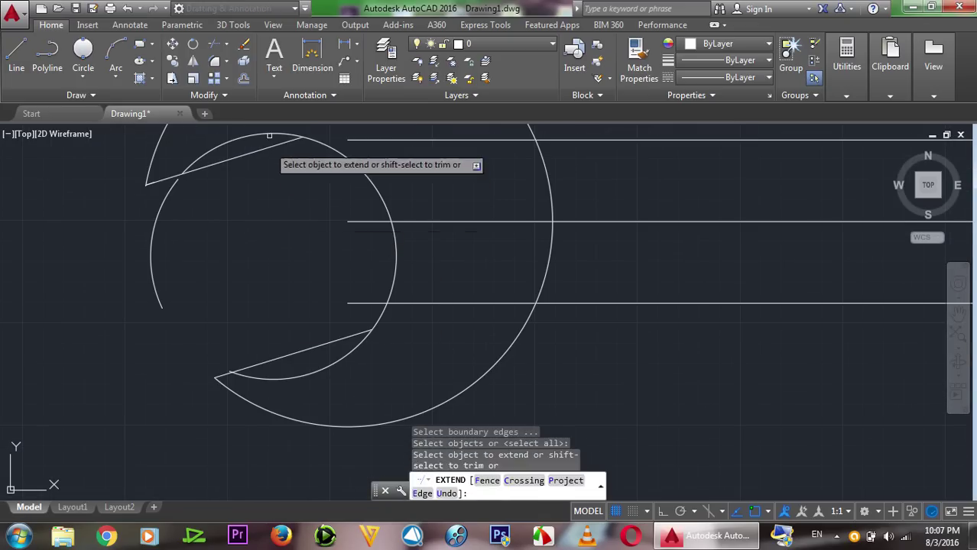
pyautogui.click(271, 144)
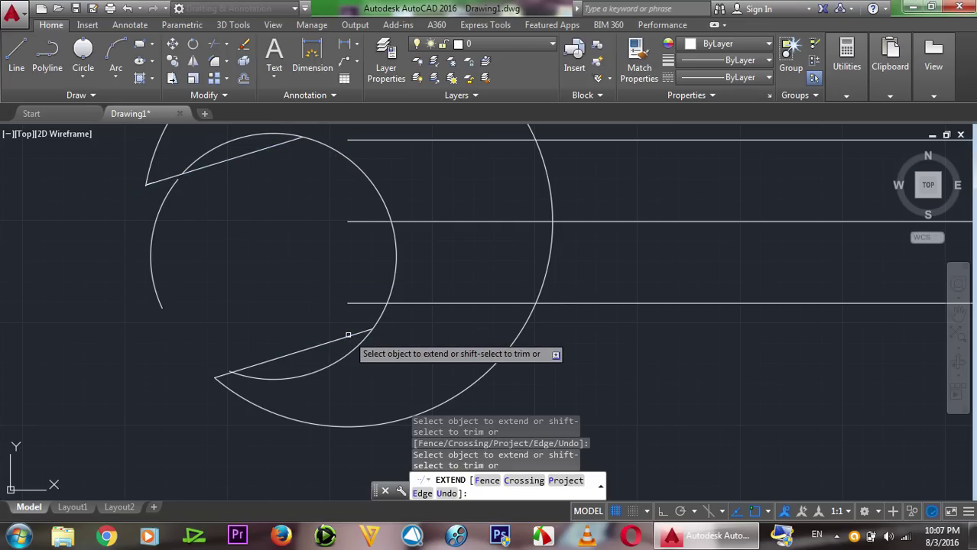
pyautogui.press('Return')
# - Trim the small arcs below the lower jaw line and above the upper jaw line
pyautogui.write('tr')
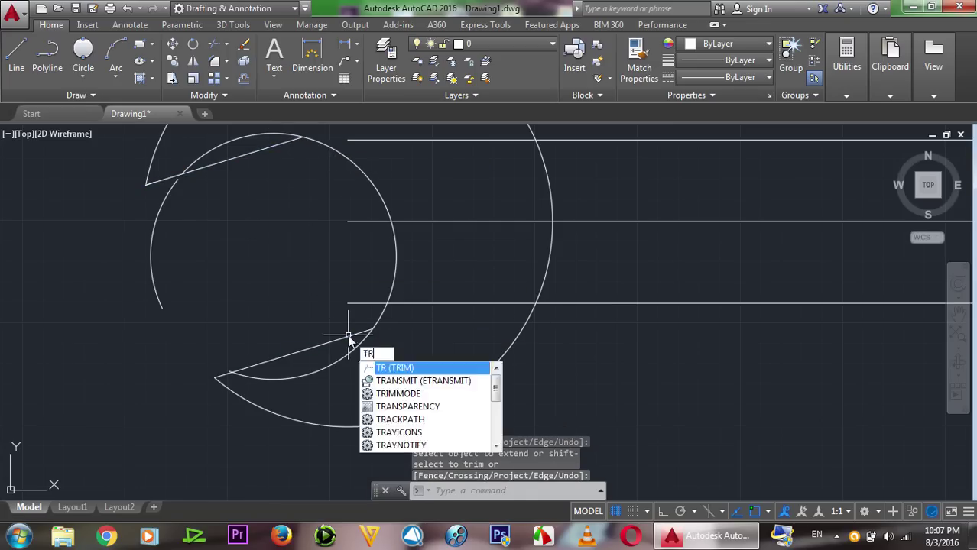
pyautogui.press('Return')
pyautogui.press('Return')
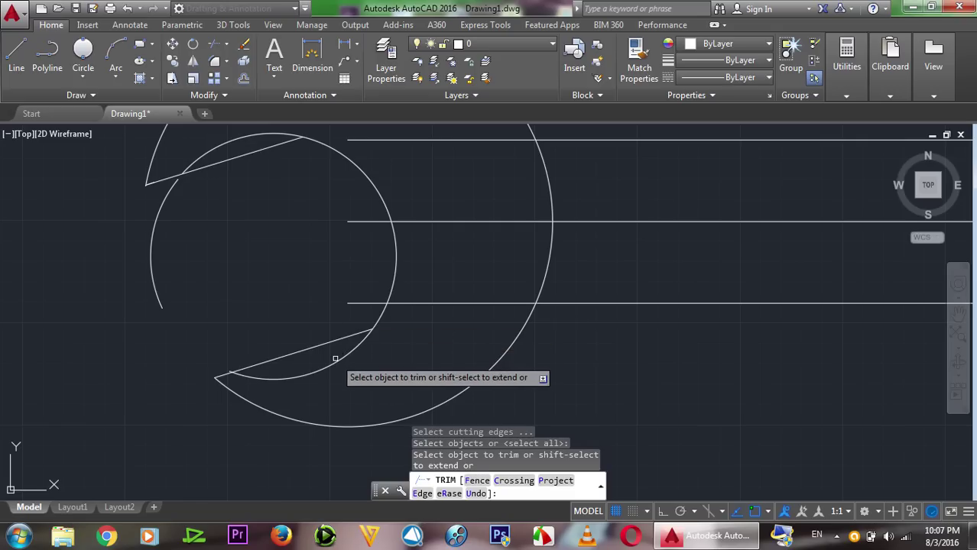
pyautogui.click(332, 361)
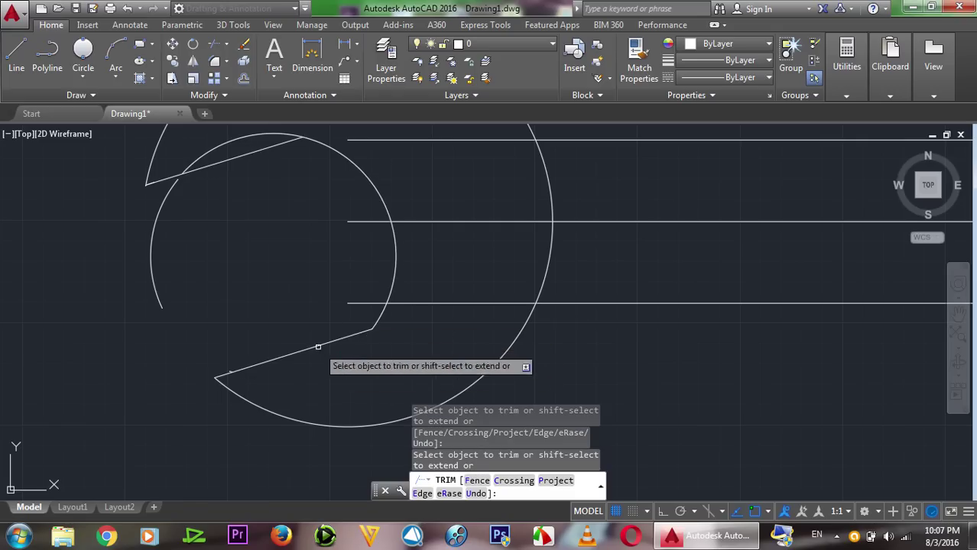
pyautogui.click(226, 140)
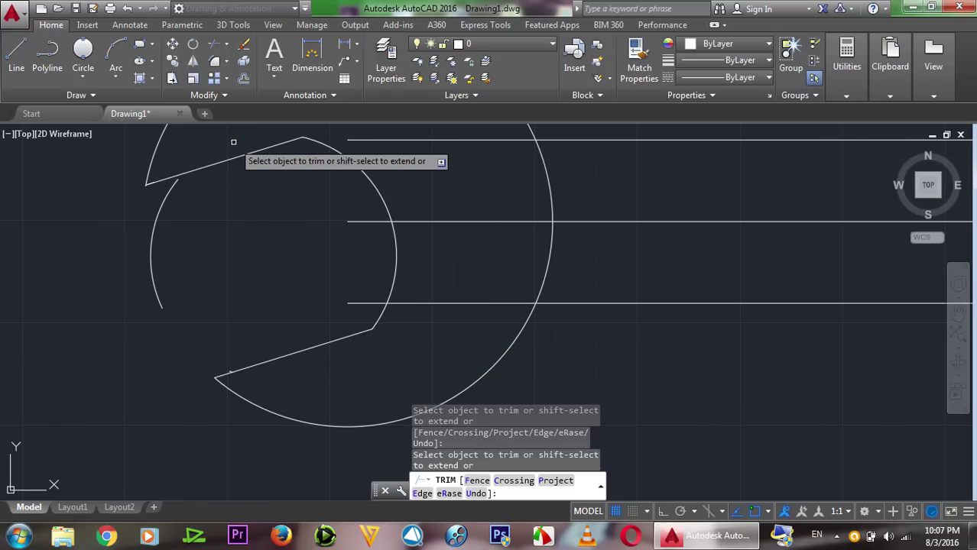
pyautogui.press('Return')
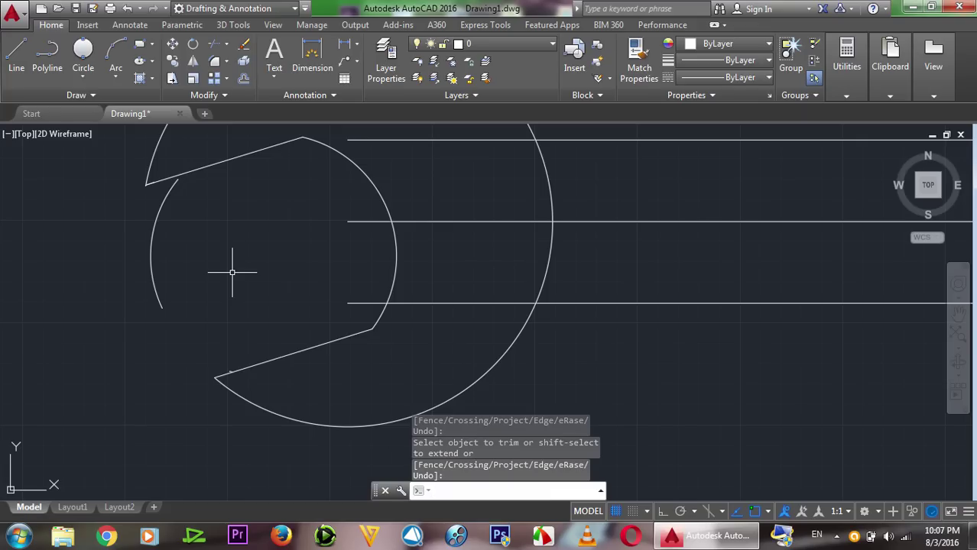
# - Erase the leftover left arc and the small tick near the jaw tip
pyautogui.write('E')
pyautogui.press('Return')
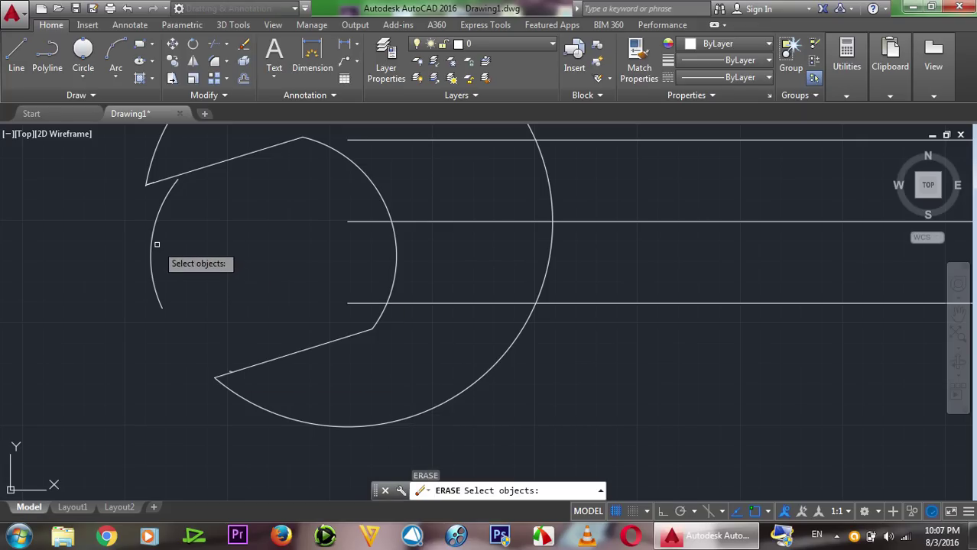
pyautogui.click(152, 246)
pyautogui.press('Return')
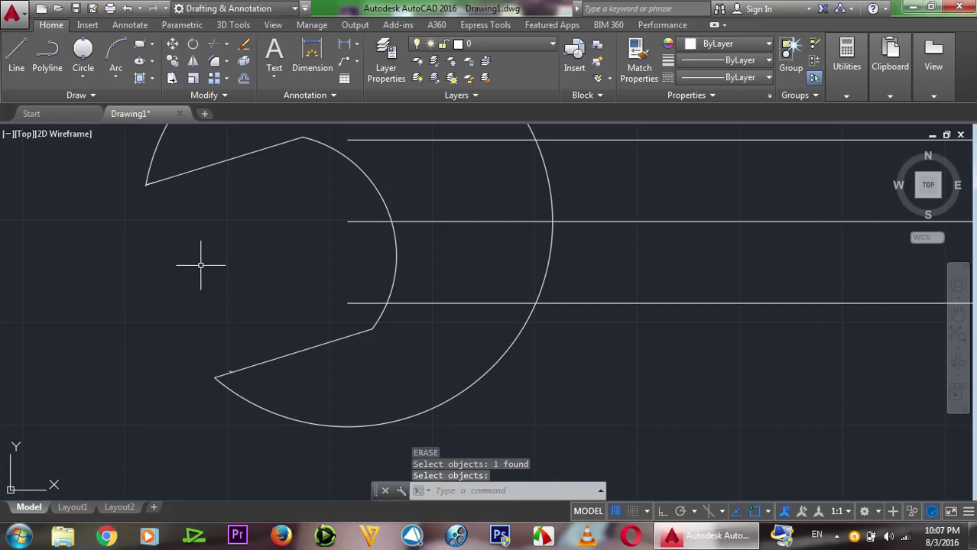
pyautogui.scroll(5, 226, 378)
pyautogui.press('Return')
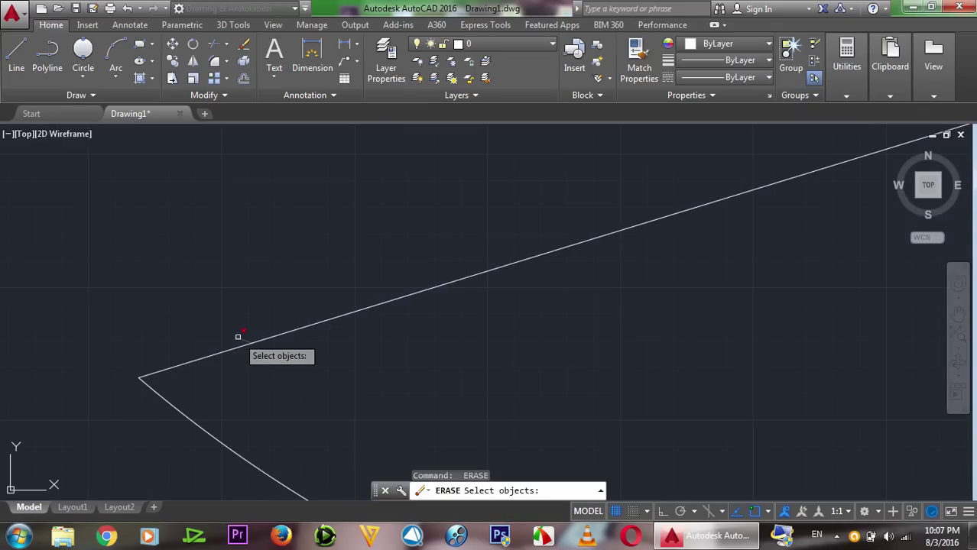
pyautogui.click(237, 337)
pyautogui.press('Return')
pyautogui.scroll(-5, 247, 324)
pyautogui.scroll(-2, 247, 324)
pyautogui.scroll(-2, 247, 323)
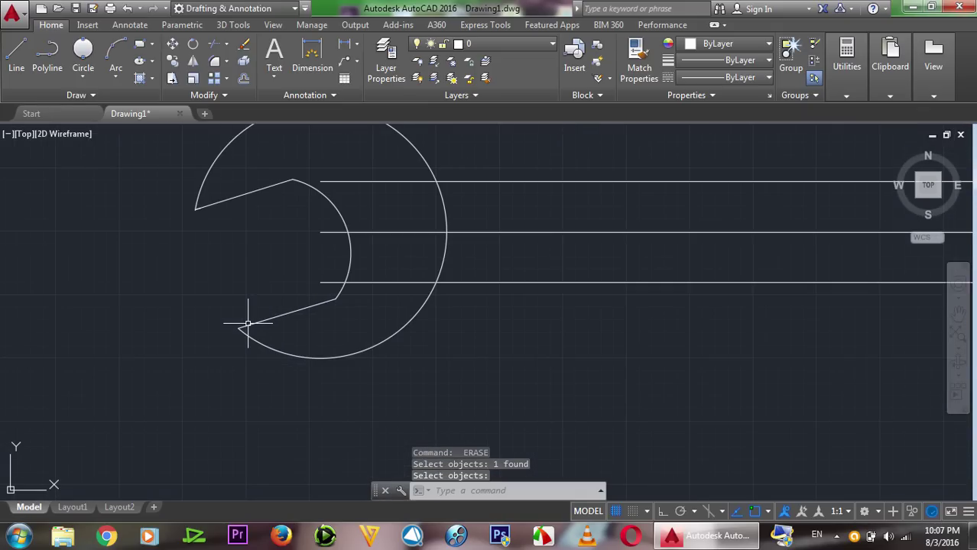
pyautogui.scroll(-2, 246, 323)
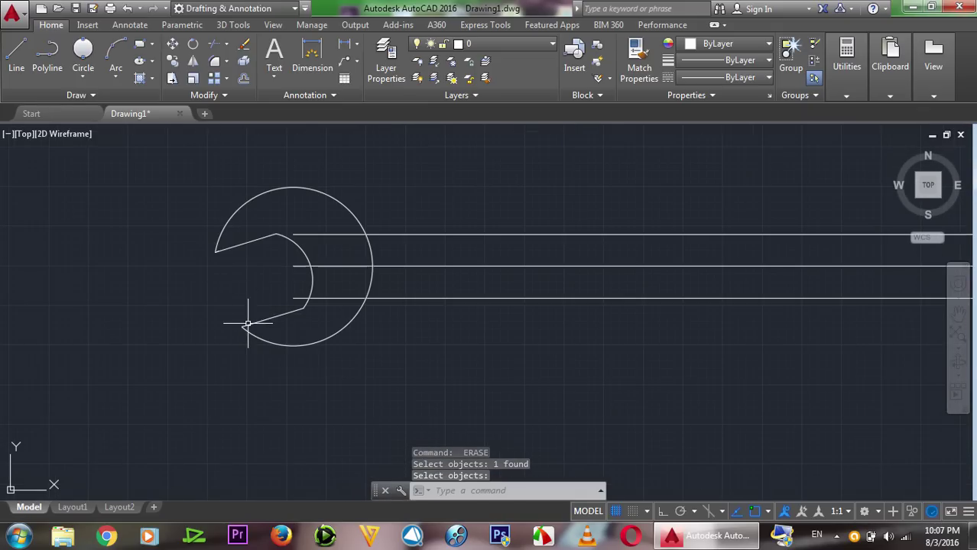
pyautogui.scroll(2, 225, 279)
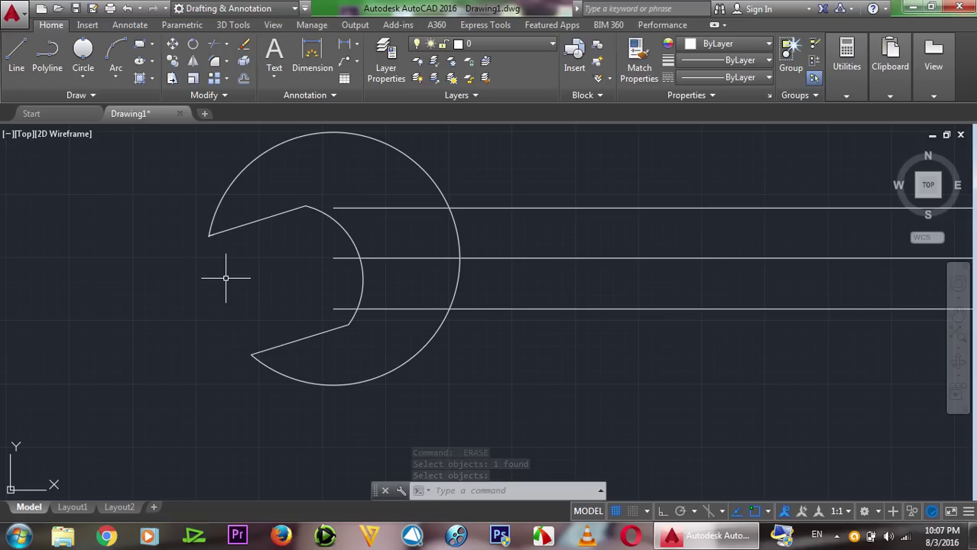
# - Trim the top, middle and bottom handle line pieces lying inside the wrench head
pyautogui.write('TR')
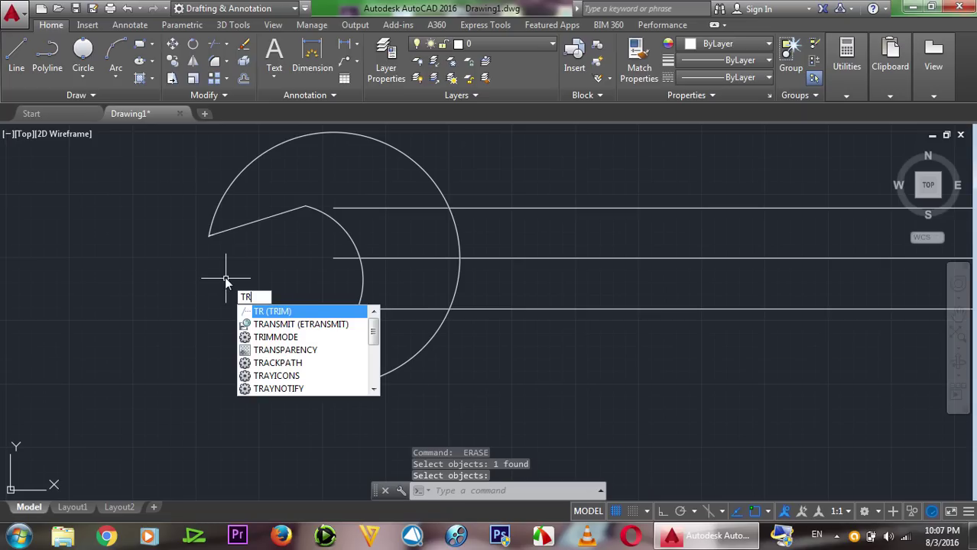
pyautogui.press('Return')
pyautogui.press('Return')
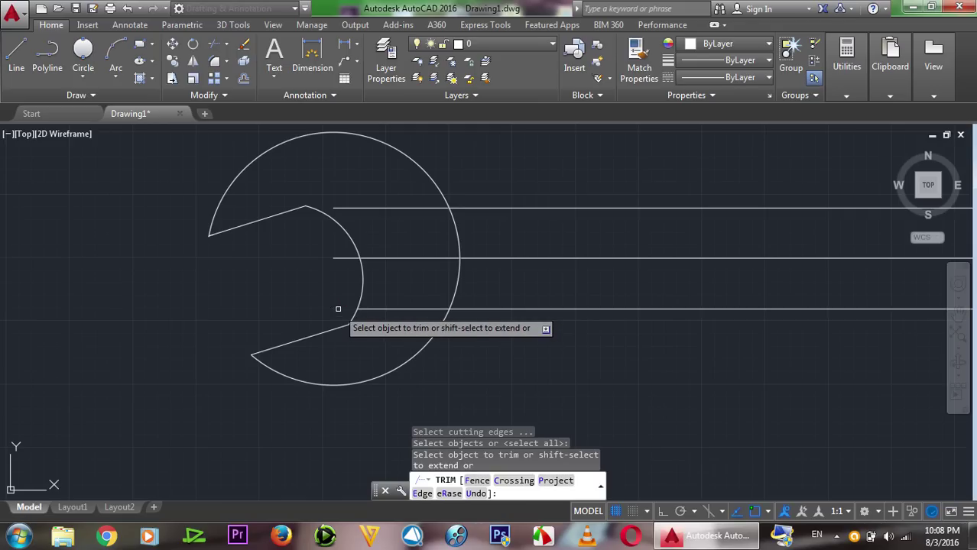
pyautogui.click(338, 309)
pyautogui.click(343, 259)
pyautogui.click(353, 207)
pyautogui.click(379, 259)
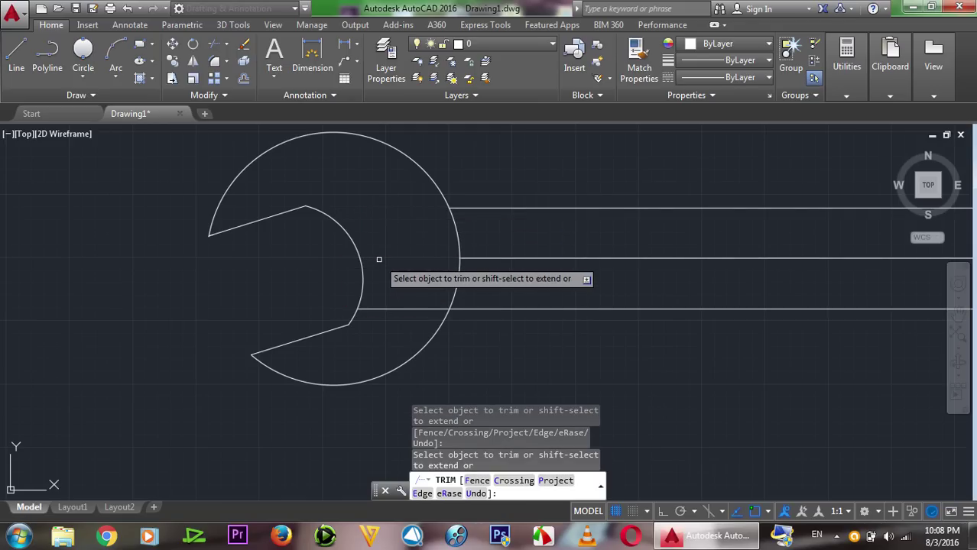
pyautogui.click(378, 259)
pyautogui.scroll(-1, 377, 310)
pyautogui.scroll(-1, 377, 310)
pyautogui.rightClick(464, 200)
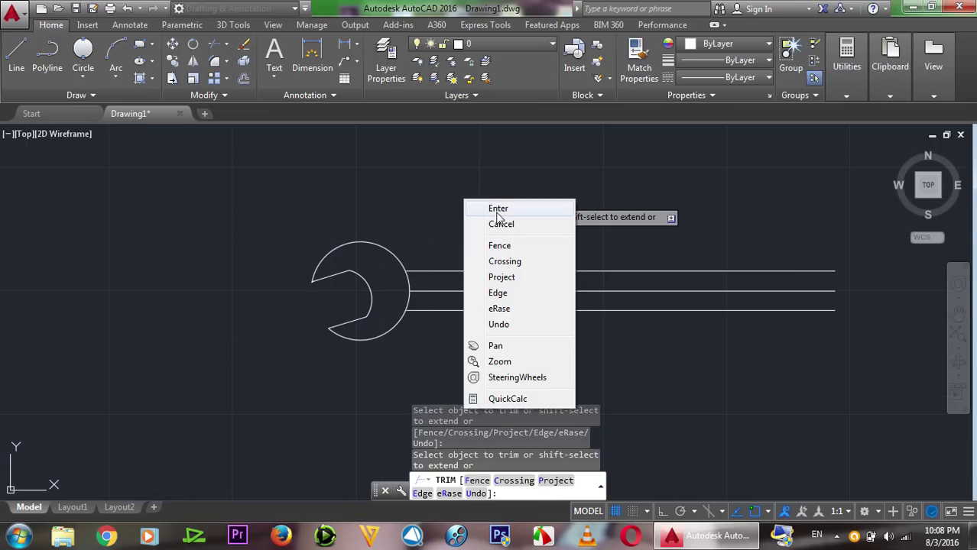
pyautogui.click(498, 209)
pyautogui.scroll(2, 489, 258)
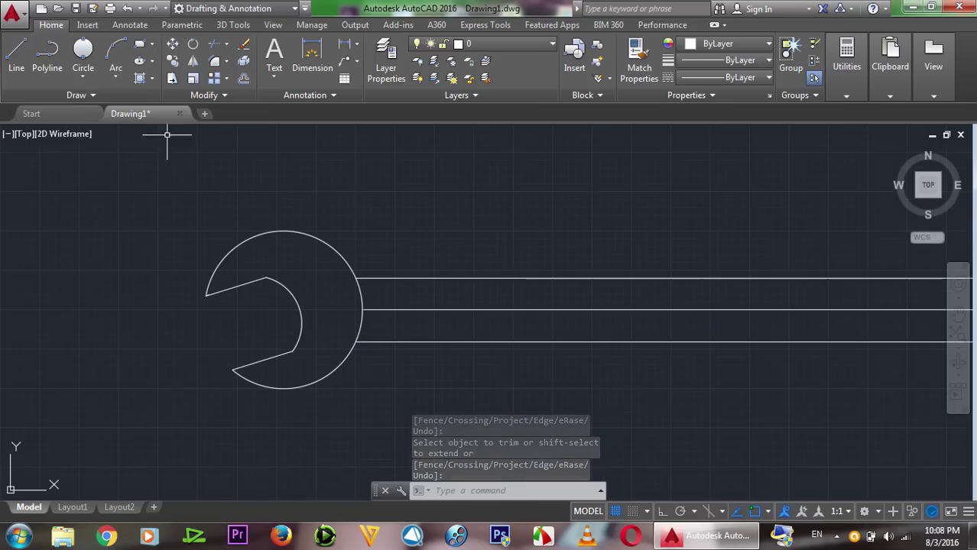
pyautogui.click(84, 81)
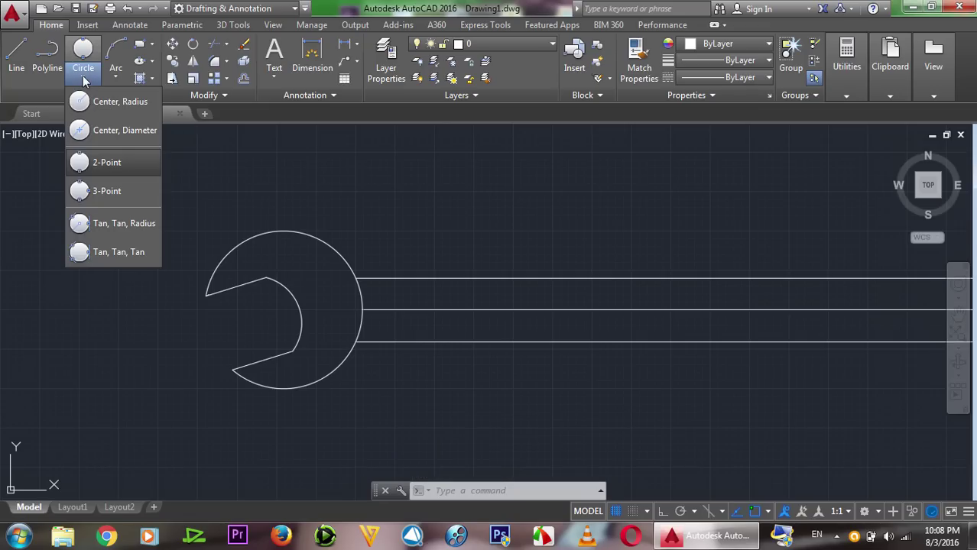
# - Draw a radius-30 circle tangent to the wrench head and the top handle line
pyautogui.click(122, 225)
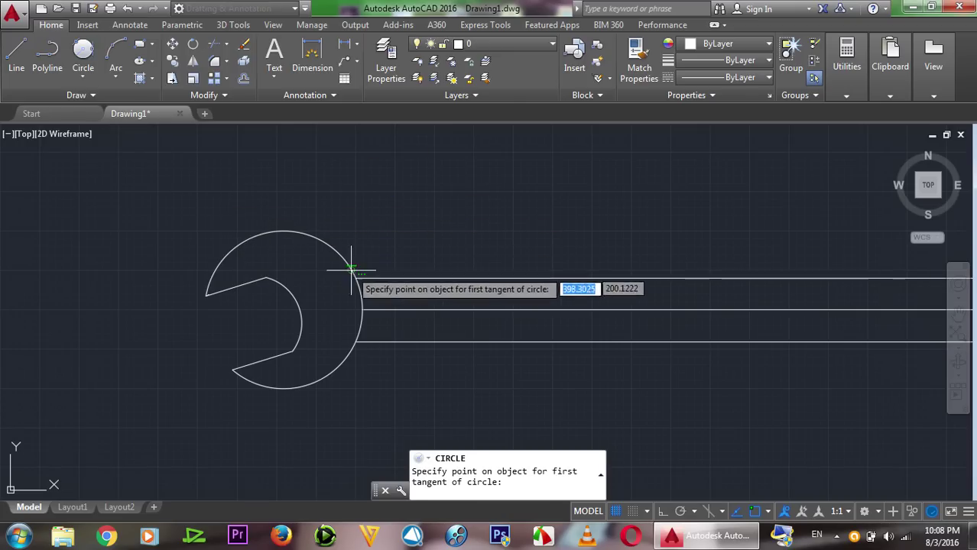
pyautogui.click(375, 277)
pyautogui.click(343, 263)
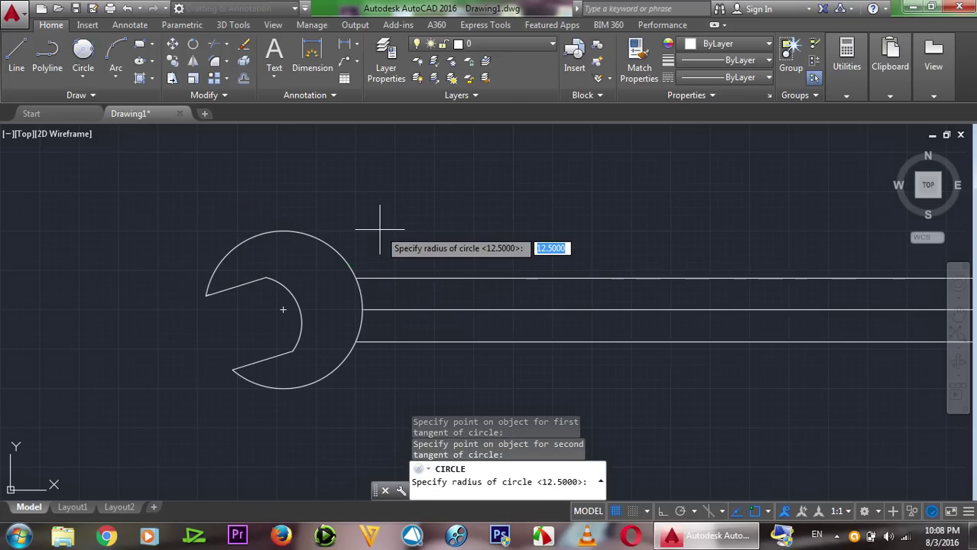
pyautogui.write('30')
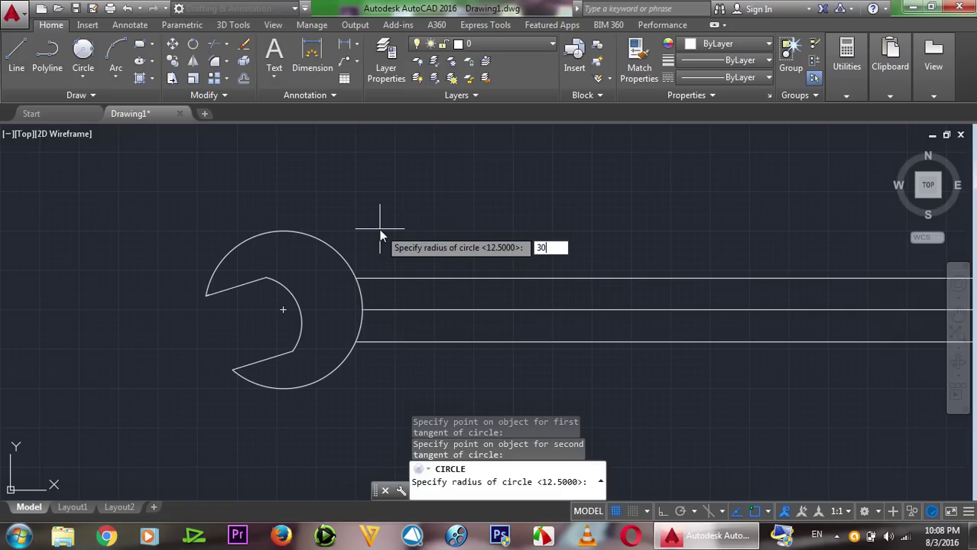
pyautogui.press('Return')
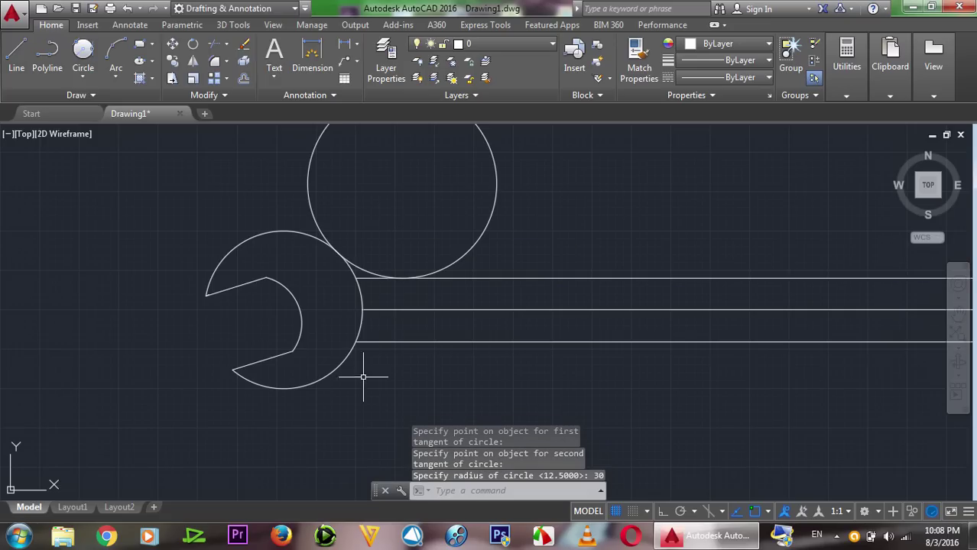
# - Draw a second radius-30 circle tangent to the bottom handle line and the head circle
pyautogui.press('Return')
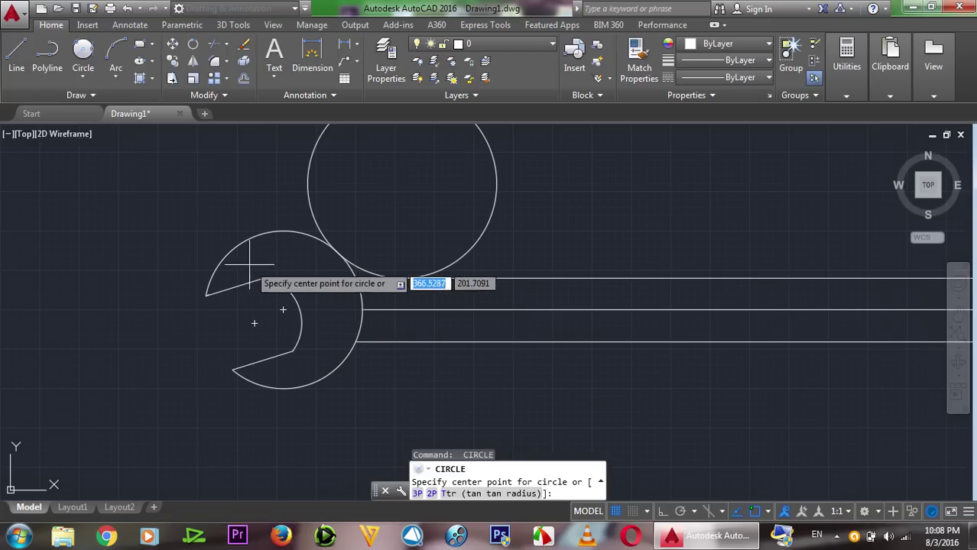
pyautogui.press('Escape')
pyautogui.click(95, 57)
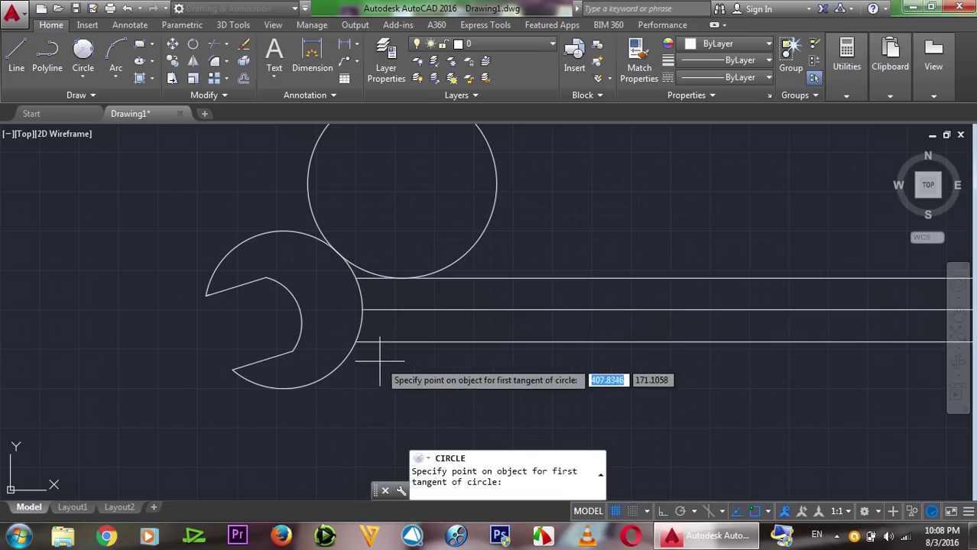
pyautogui.click(392, 341)
pyautogui.click(341, 350)
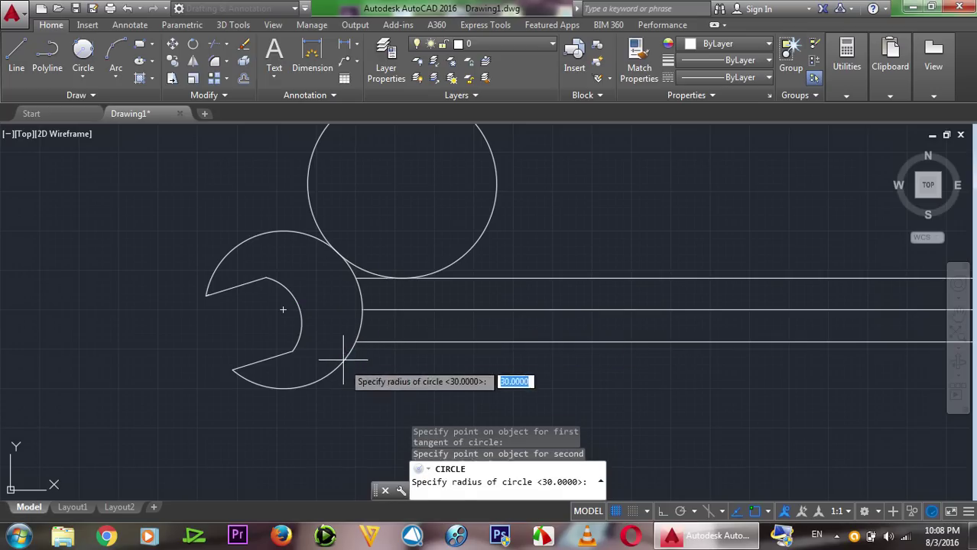
pyautogui.write('30')
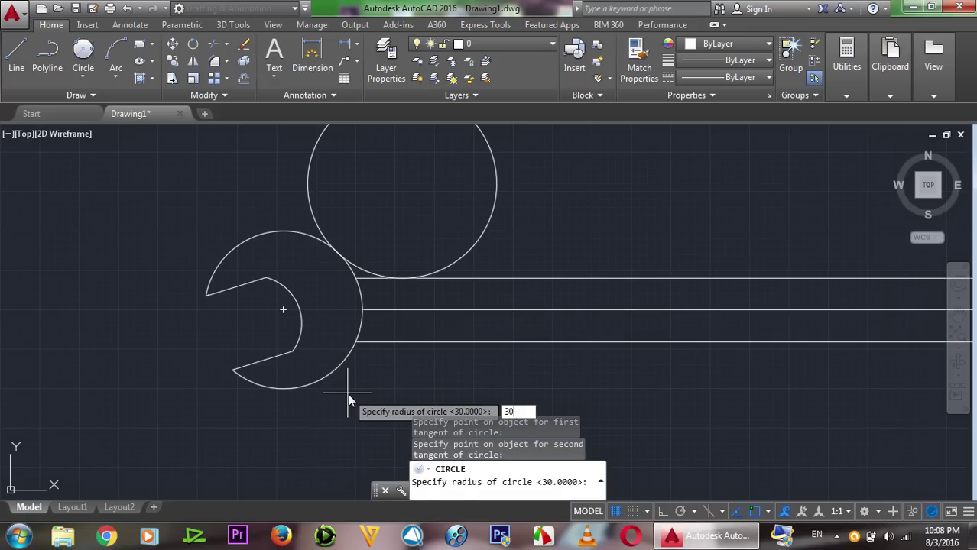
pyautogui.press('Return')
# - Trim the excess arcs of both radius-30 circles and the leftover handle-line stub
pyautogui.scroll(-2, 375, 329)
pyautogui.scroll(-2, 375, 332)
pyautogui.scroll(2, 478, 259)
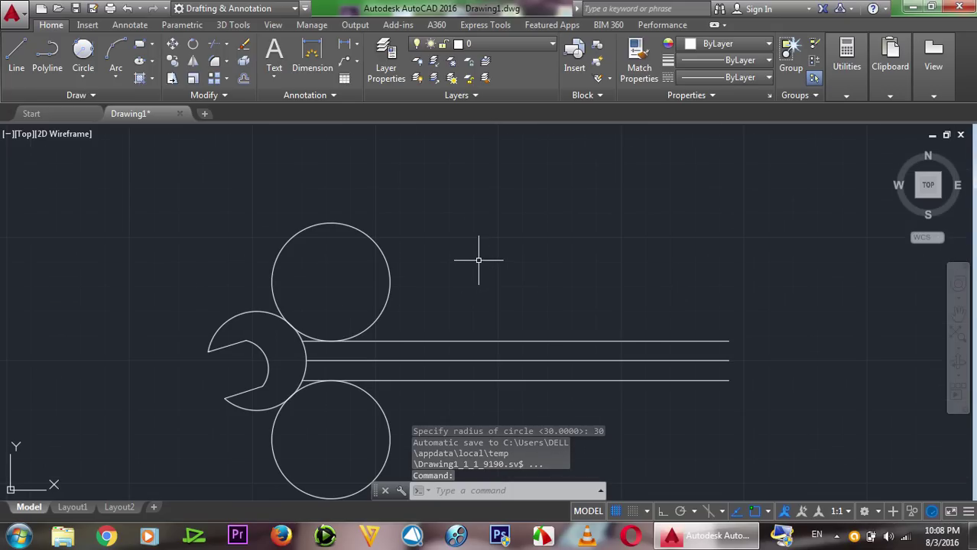
pyautogui.write('t')
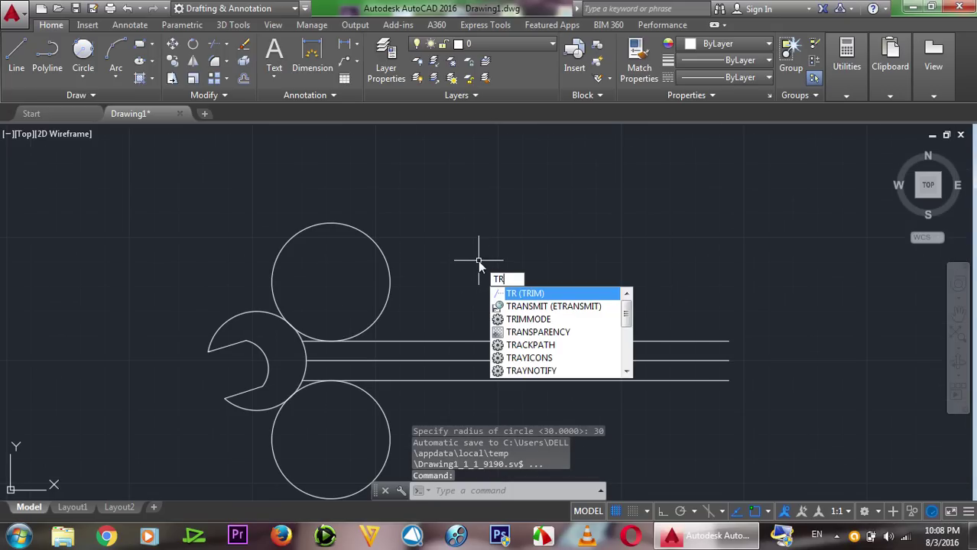
pyautogui.press('Return')
pyautogui.press('Return')
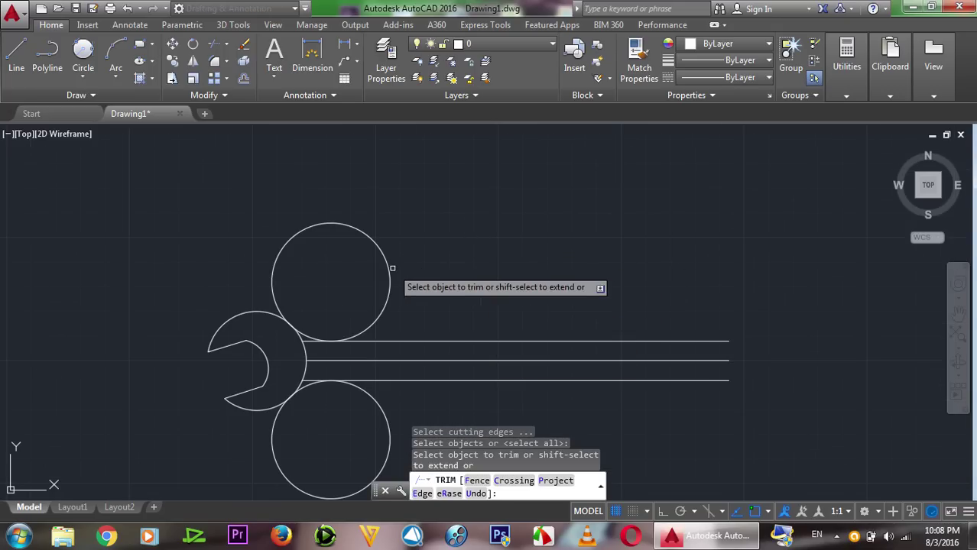
pyautogui.click(390, 271)
pyautogui.click(283, 467)
pyautogui.scroll(4, 319, 392)
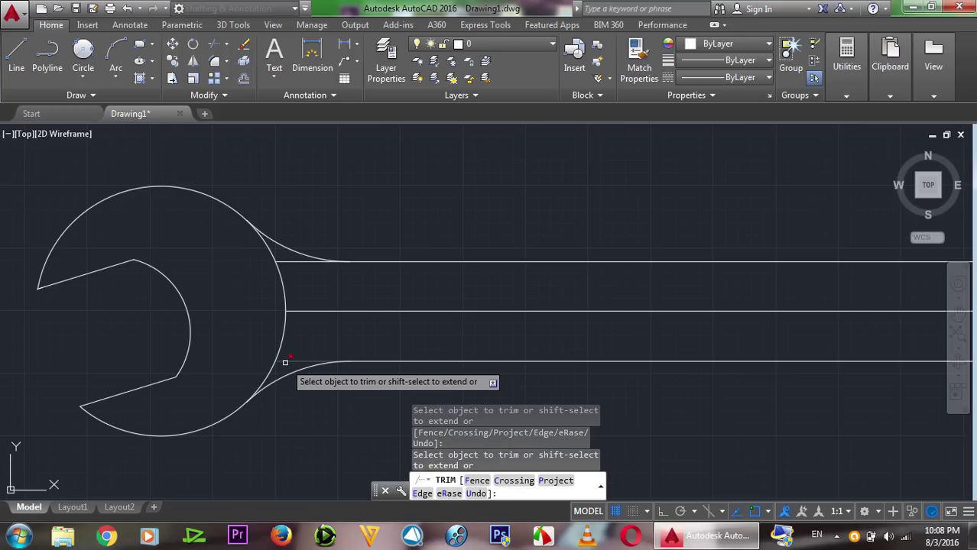
pyautogui.click(290, 261)
pyautogui.scroll(-2, 382, 203)
pyautogui.scroll(-2, 397, 191)
pyautogui.rightClick(431, 167)
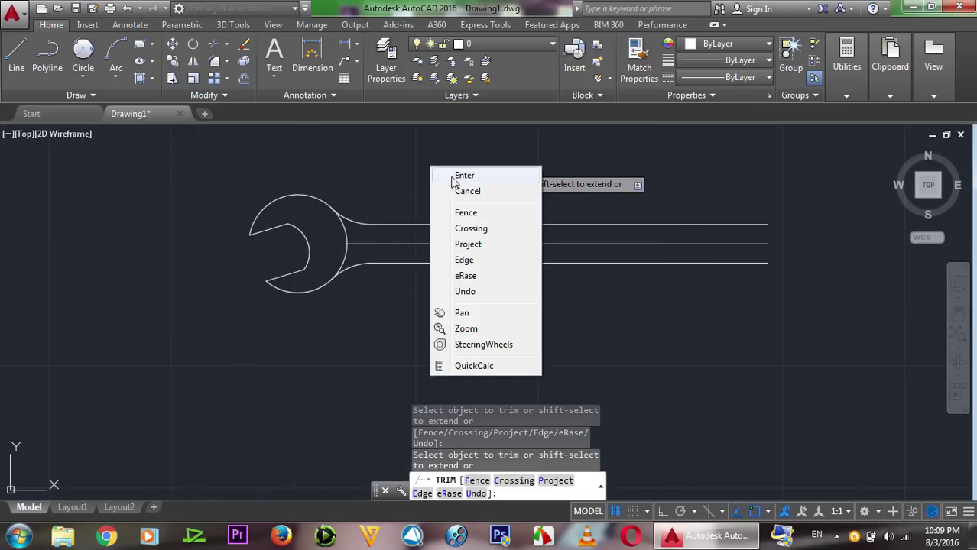
pyautogui.click(466, 175)
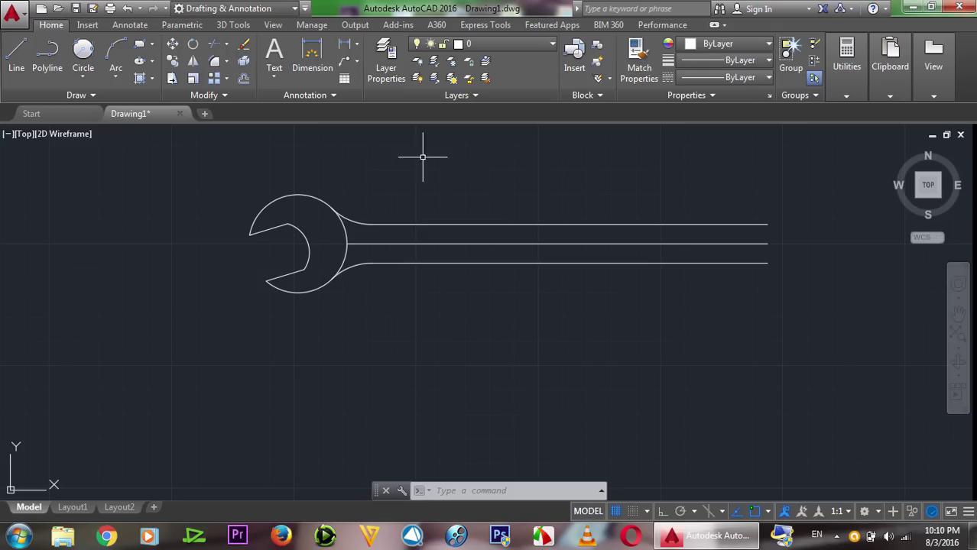
# - Draw a radius-16.5 circle centred on the handle line's far end
pyautogui.click(87, 76)
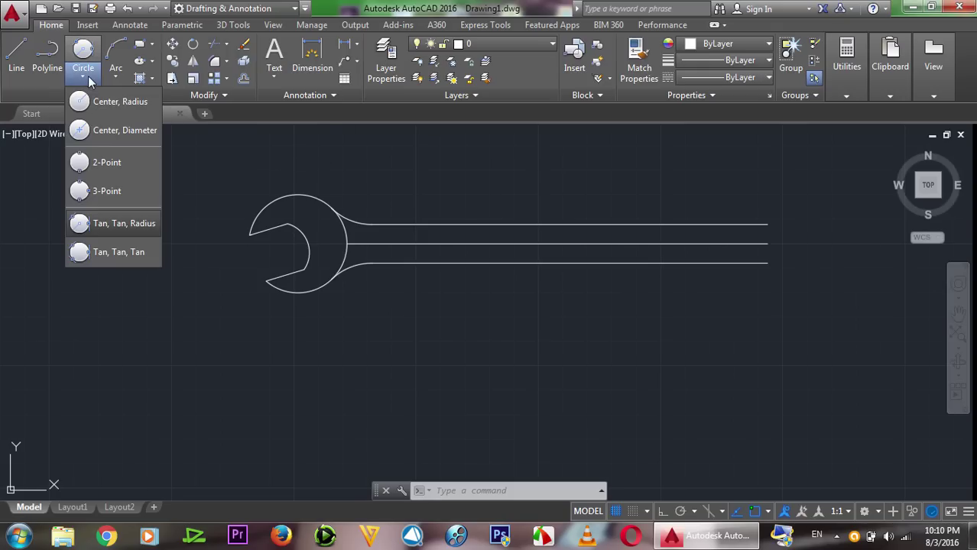
pyautogui.click(123, 99)
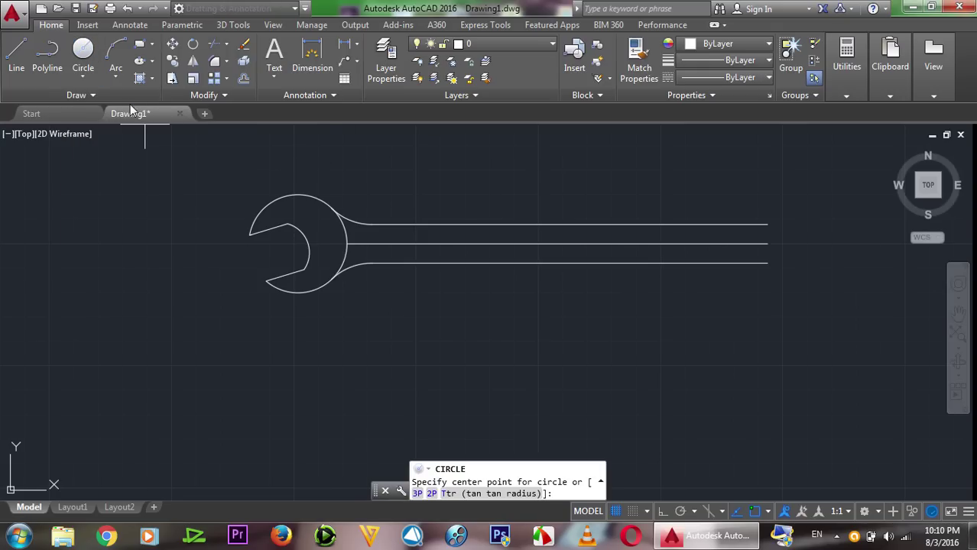
pyautogui.click(767, 244)
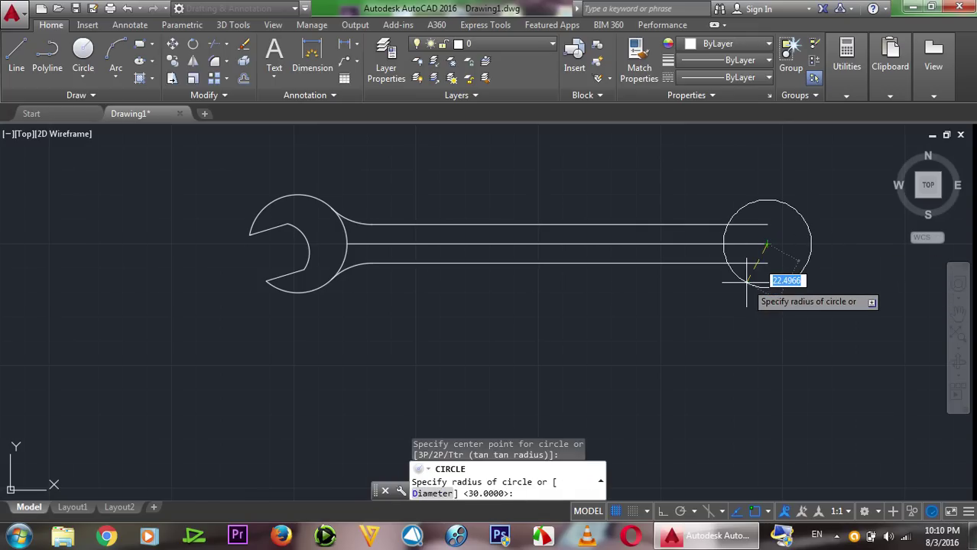
pyautogui.write('16.5')
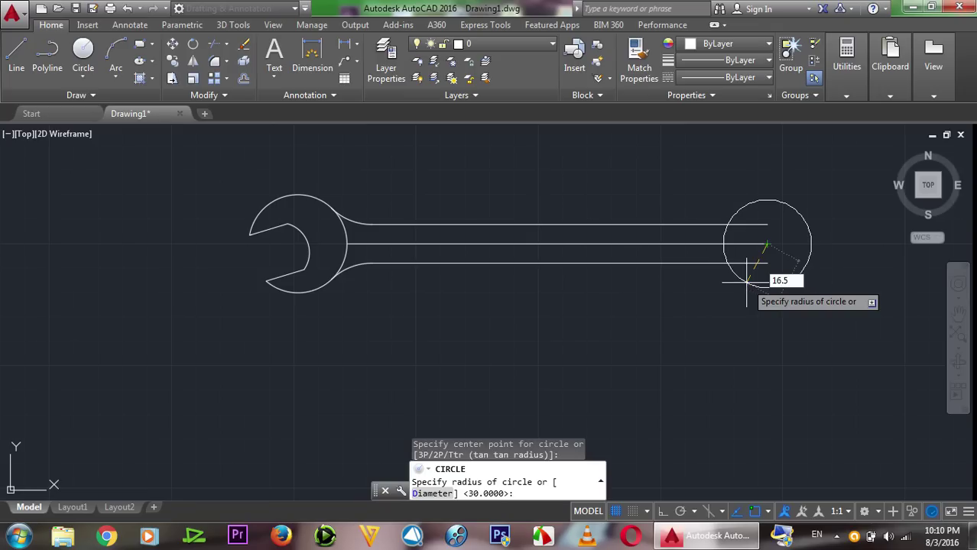
pyautogui.press('Return')
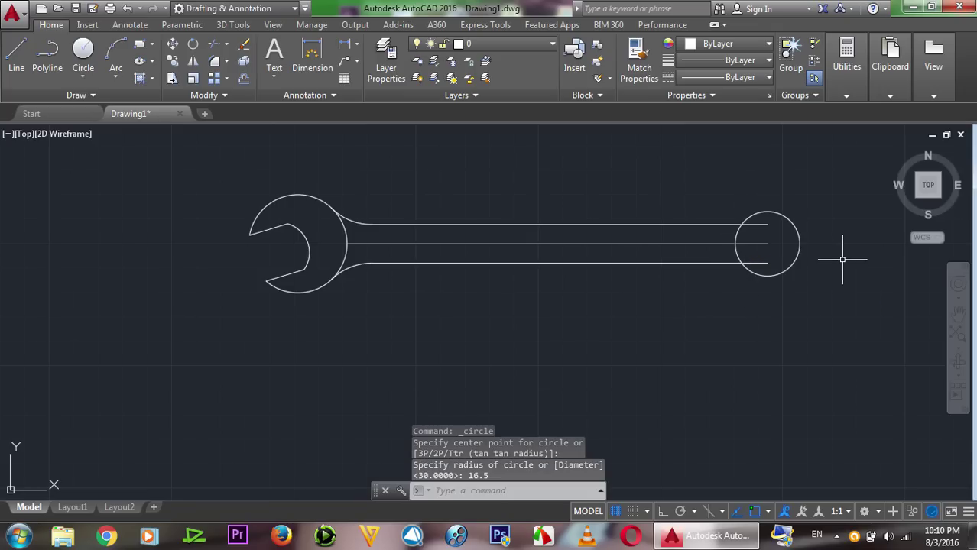
# - Add a concentric radius-12.5 circle inside the end circle
pyautogui.scroll(2, 841, 260)
pyautogui.rightClick(810, 197)
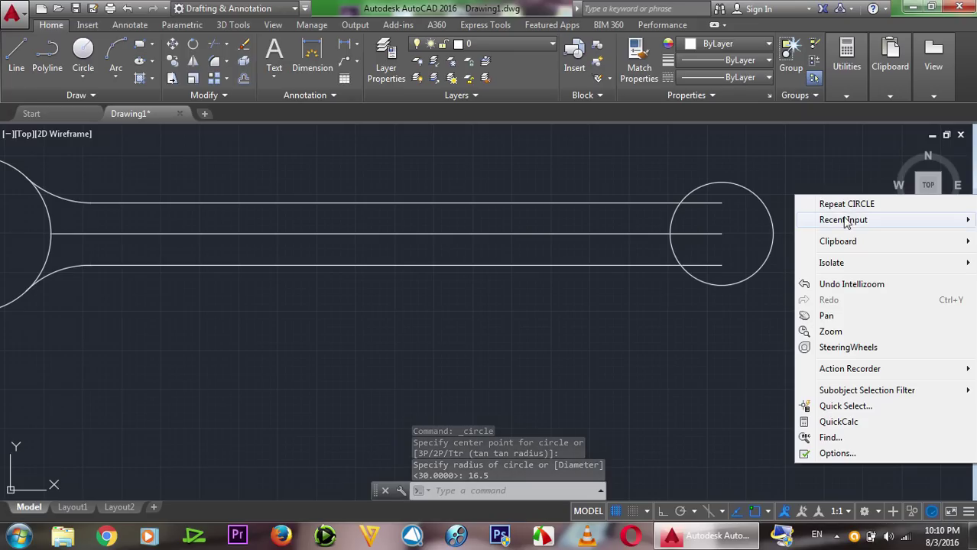
pyautogui.click(840, 204)
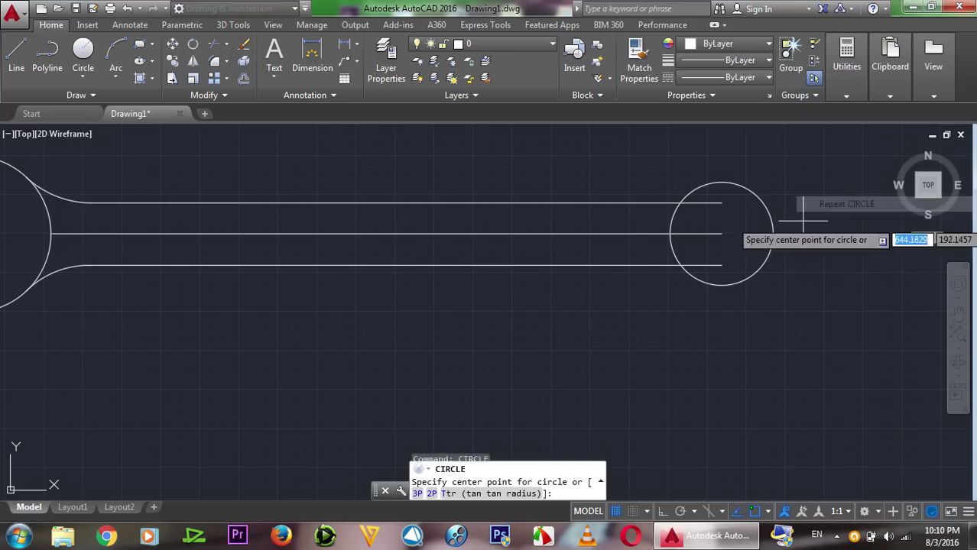
pyautogui.click(721, 234)
pyautogui.write('12.5')
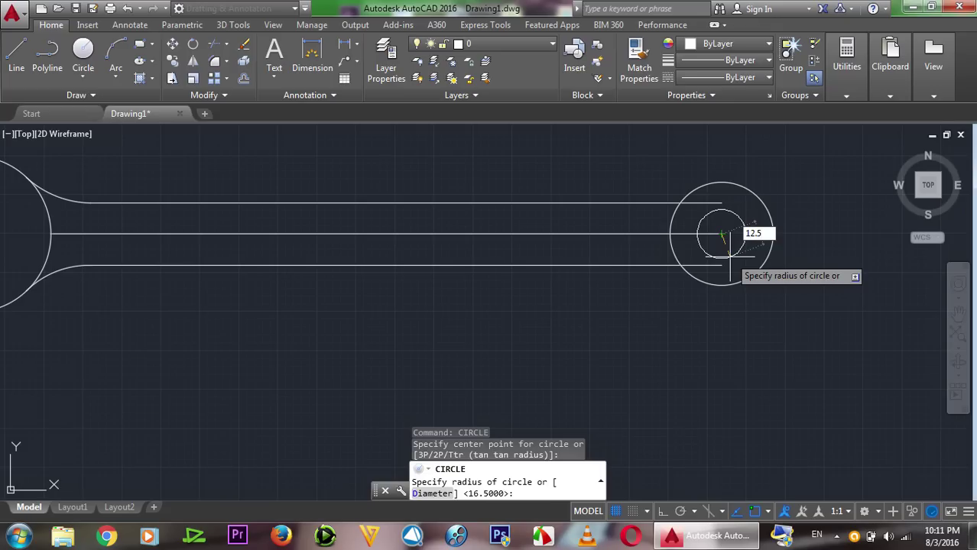
pyautogui.press('Return')
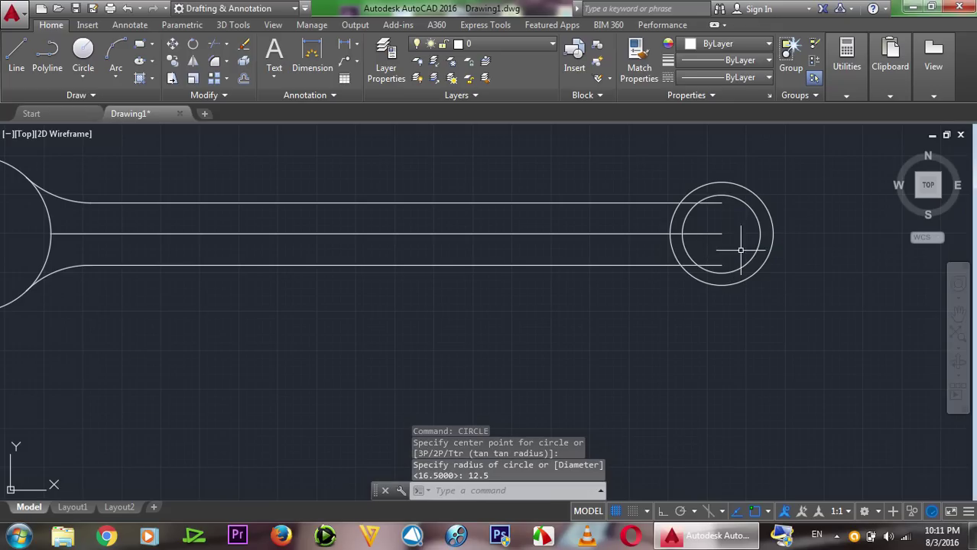
pyautogui.scroll(-3, 802, 192)
pyautogui.scroll(3, 795, 194)
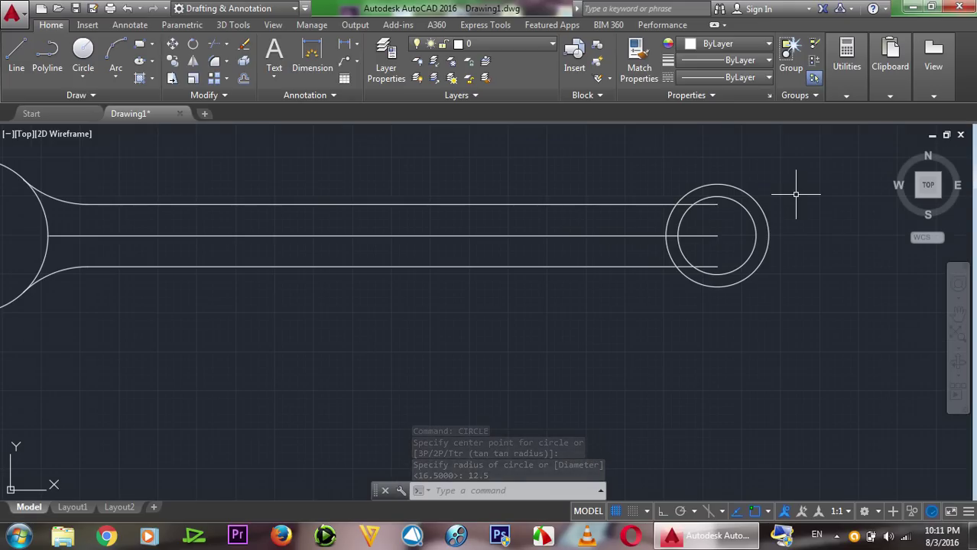
pyautogui.write('r')
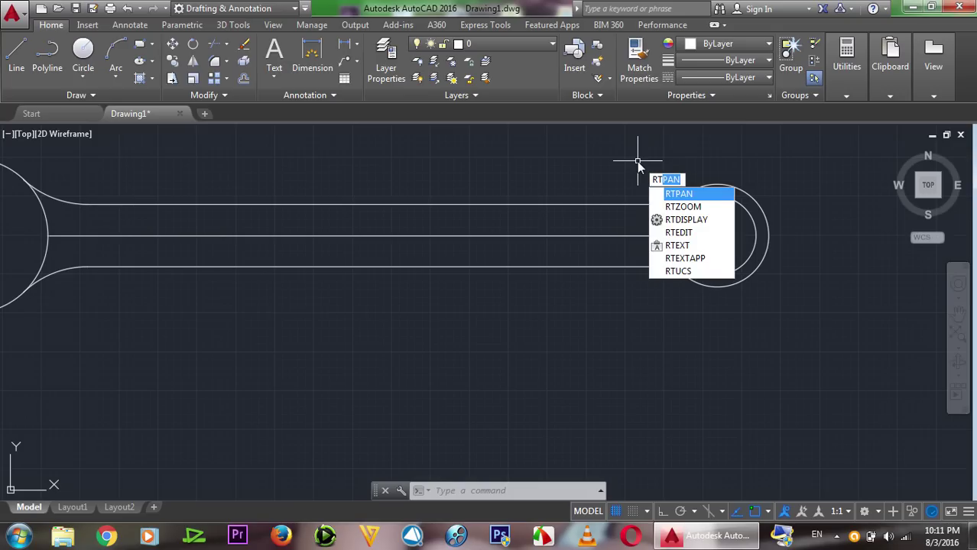
# - Trim the ring end using the outer end circle as the cutting edge
pyautogui.press('BackSpace')
pyautogui.press('BackSpace')
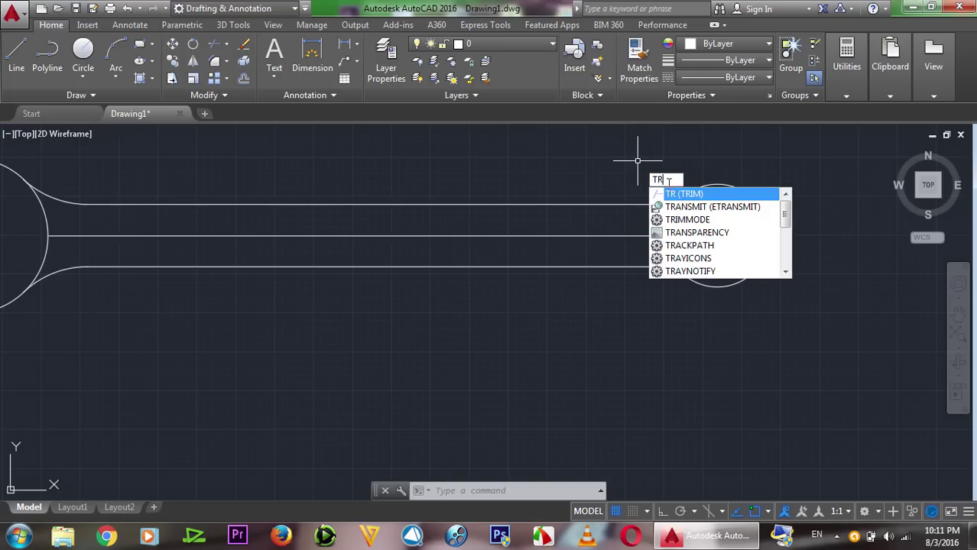
pyautogui.click(687, 195)
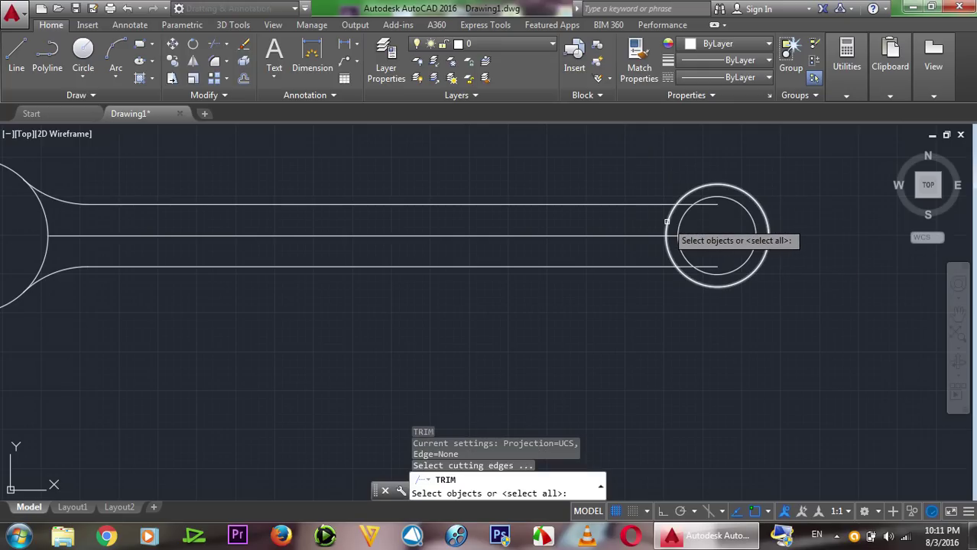
pyautogui.click(668, 223)
pyautogui.press('Return')
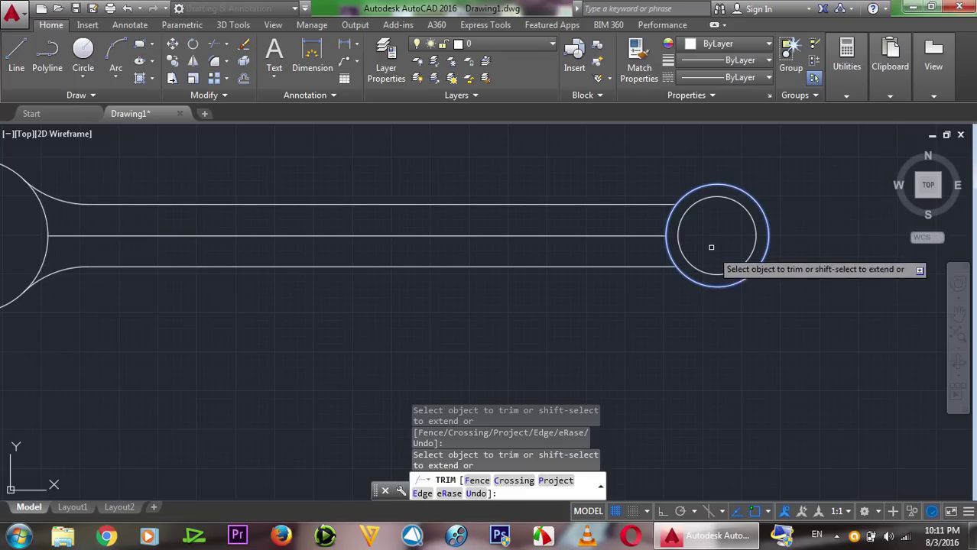
pyautogui.rightClick(708, 229)
pyautogui.click(739, 233)
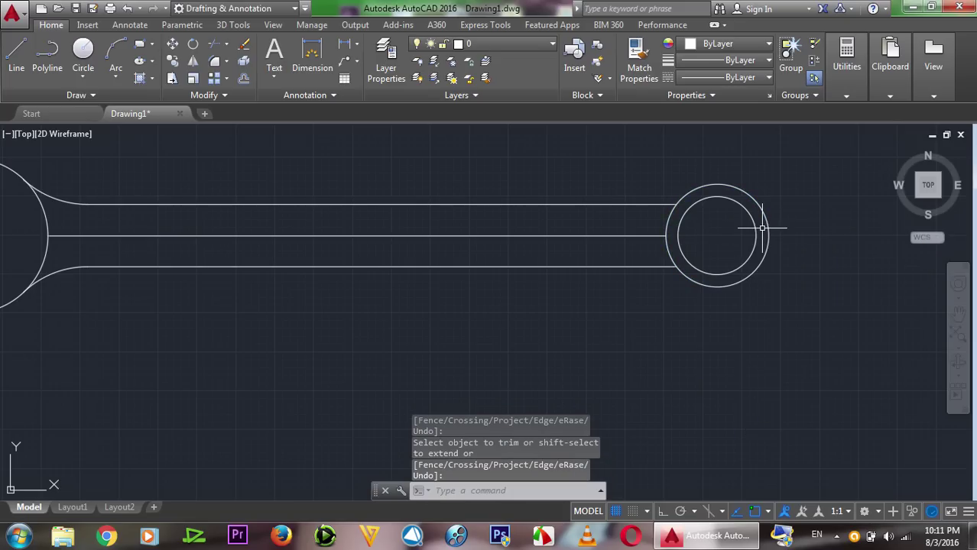
# - Draw a 12-sided polygon inscribed in the inner circle, centred on the end circles
pyautogui.write('po')
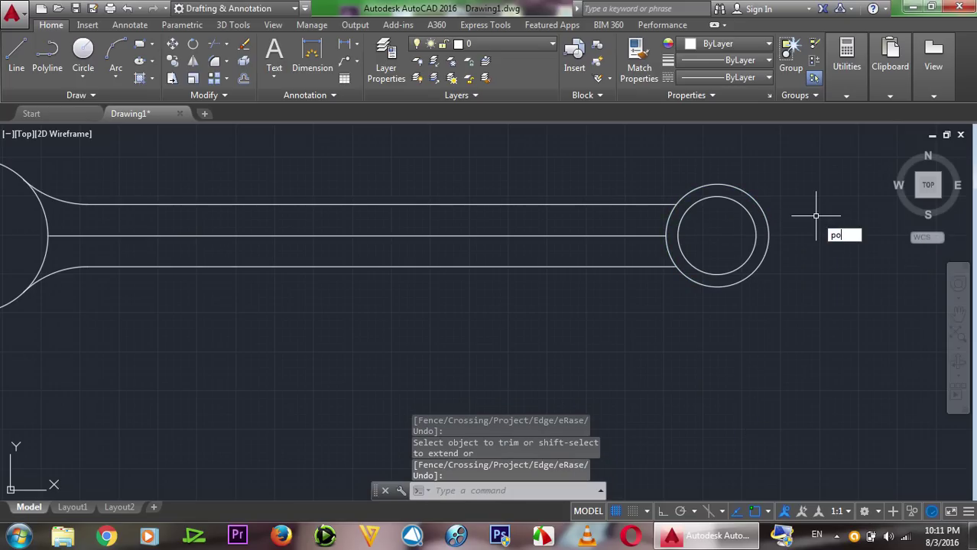
pyautogui.press('Return')
pyautogui.write('12')
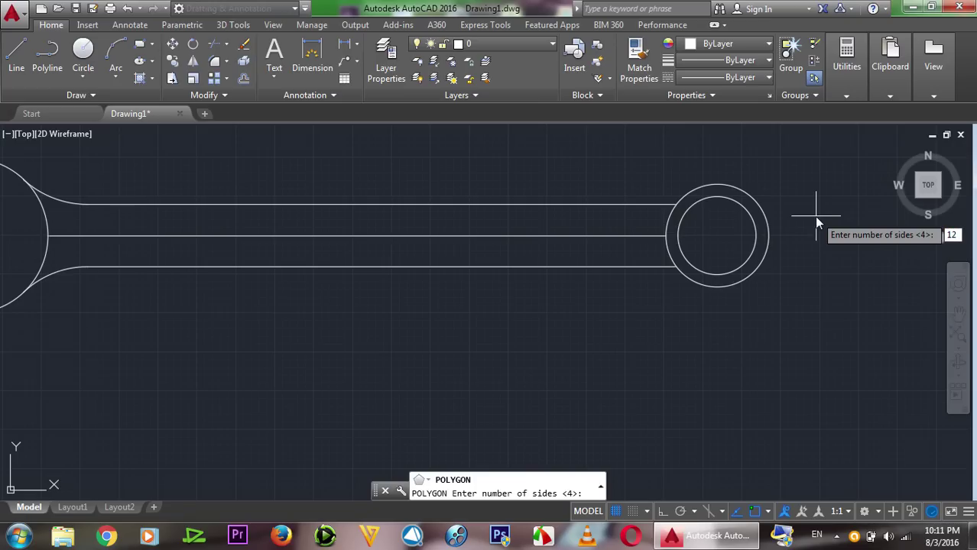
pyautogui.press('Return')
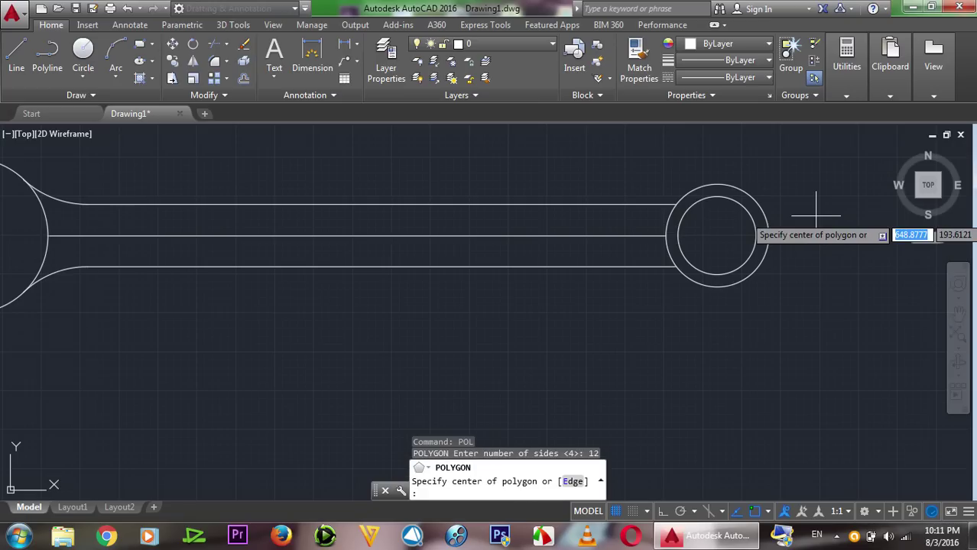
pyautogui.click(716, 236)
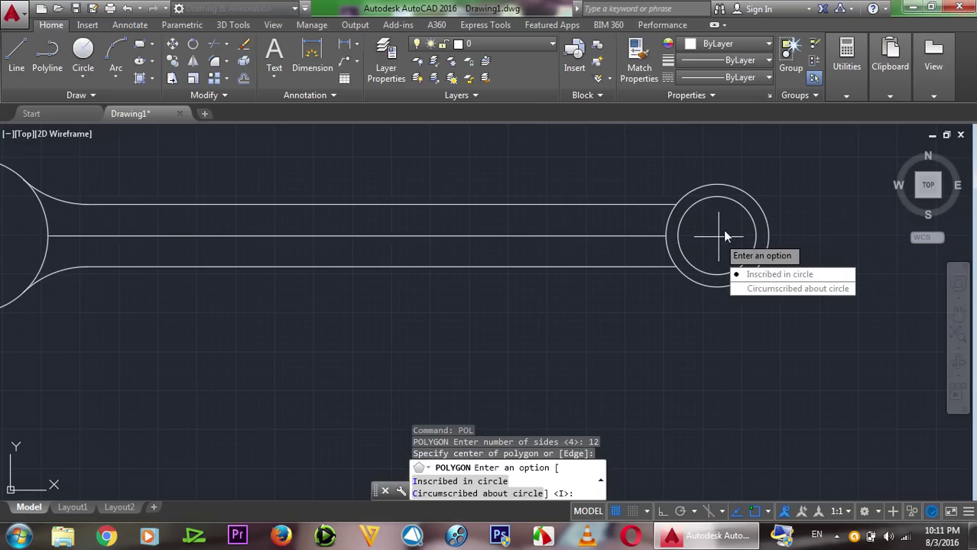
pyautogui.click(781, 275)
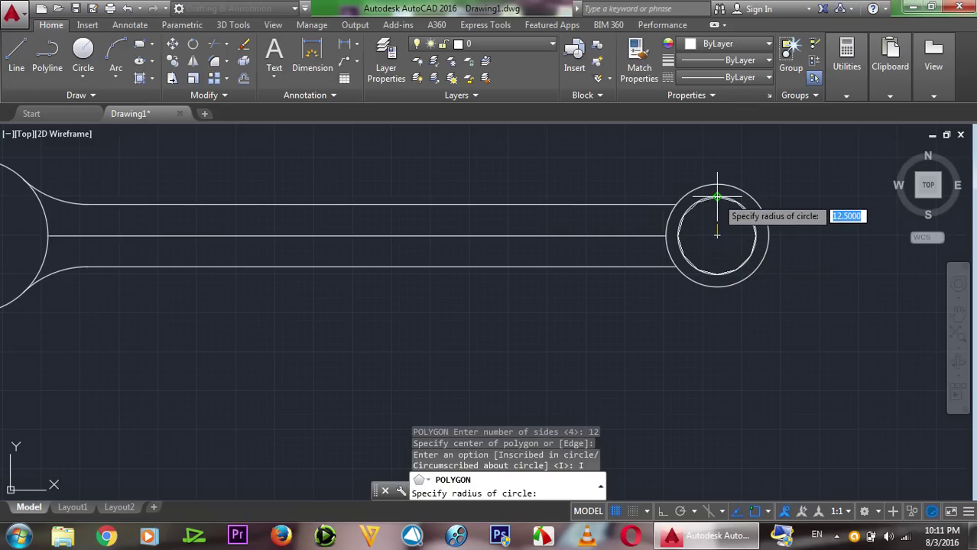
pyautogui.click(717, 197)
pyautogui.click(707, 200)
# - Erase the inner circle, leaving the polygon in its place
pyautogui.write('e')
pyautogui.press('Return')
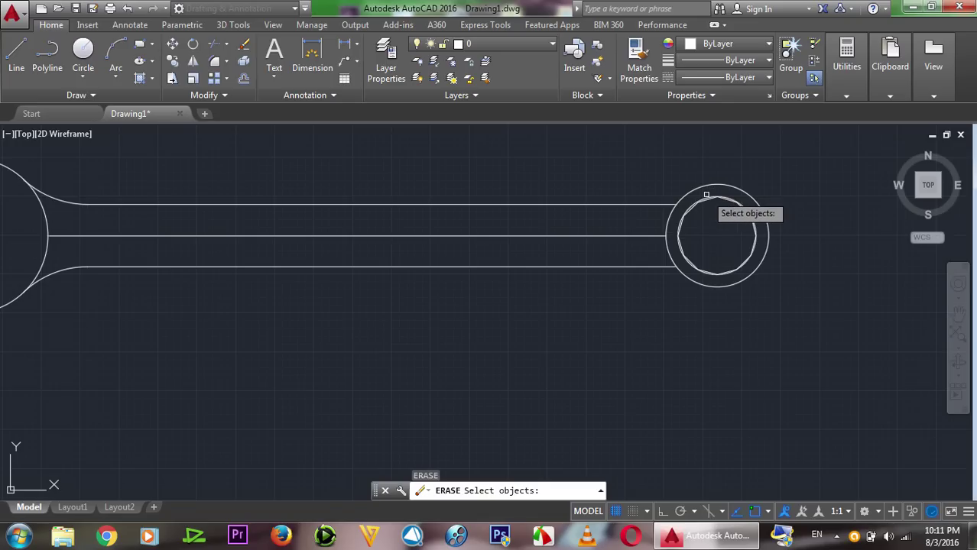
pyautogui.click(707, 197)
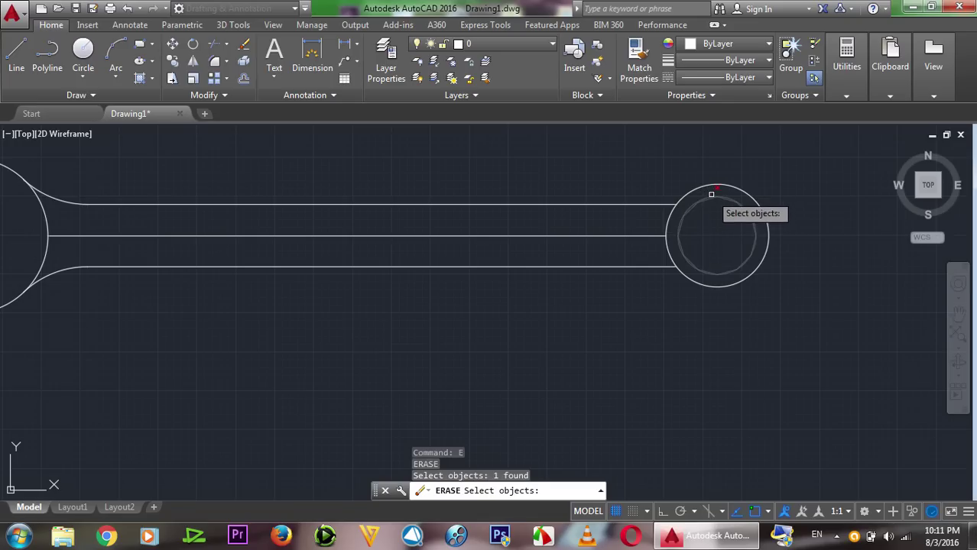
pyautogui.press('Return')
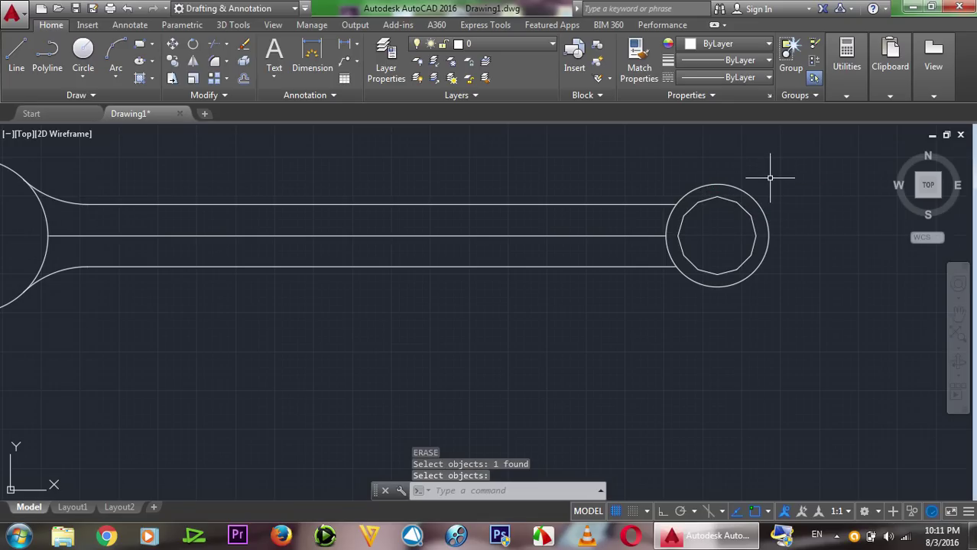
pyautogui.scroll(-3, 770, 178)
pyautogui.scroll(-2, 770, 178)
pyautogui.scroll(2, 665, 152)
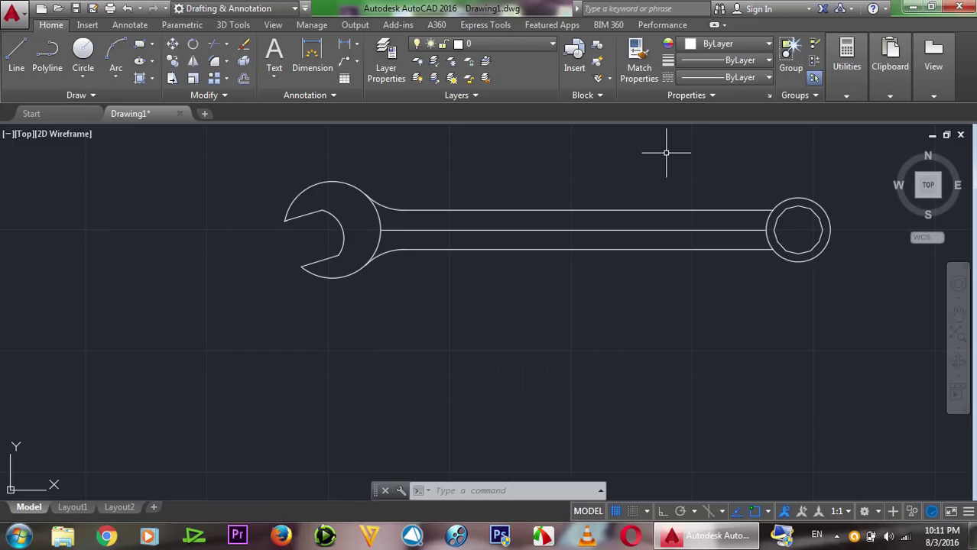
# - Erase the wrench handle's centre line
pyautogui.write('e')
pyautogui.press('Return')
pyautogui.click(644, 227)
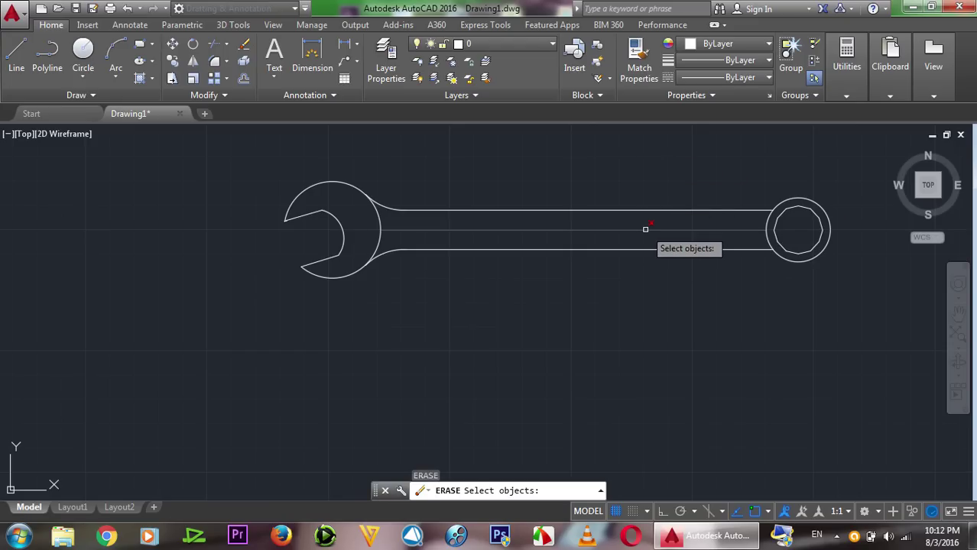
pyautogui.press('Return')
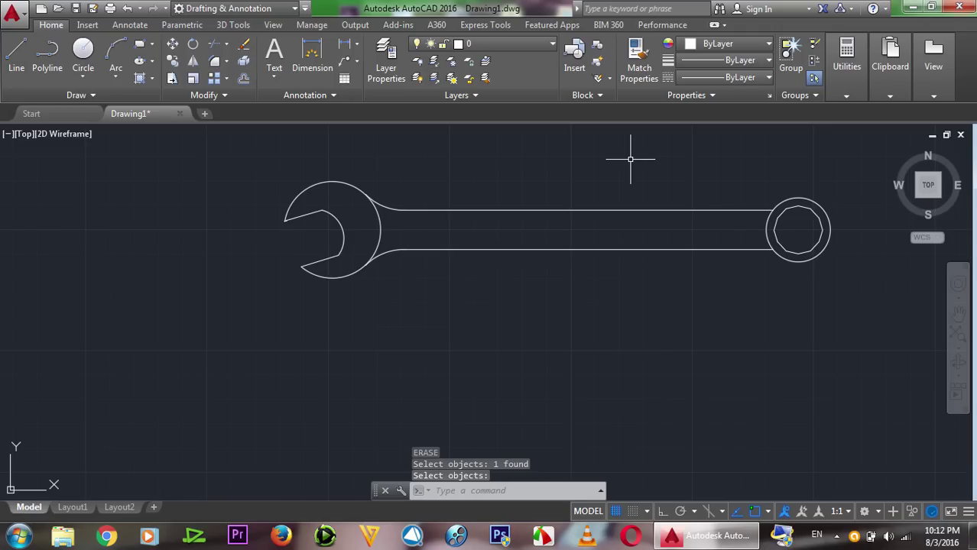
# - Offset the upper and lower handle edges 5 units inward
pyautogui.write('O')
pyautogui.click(683, 192)
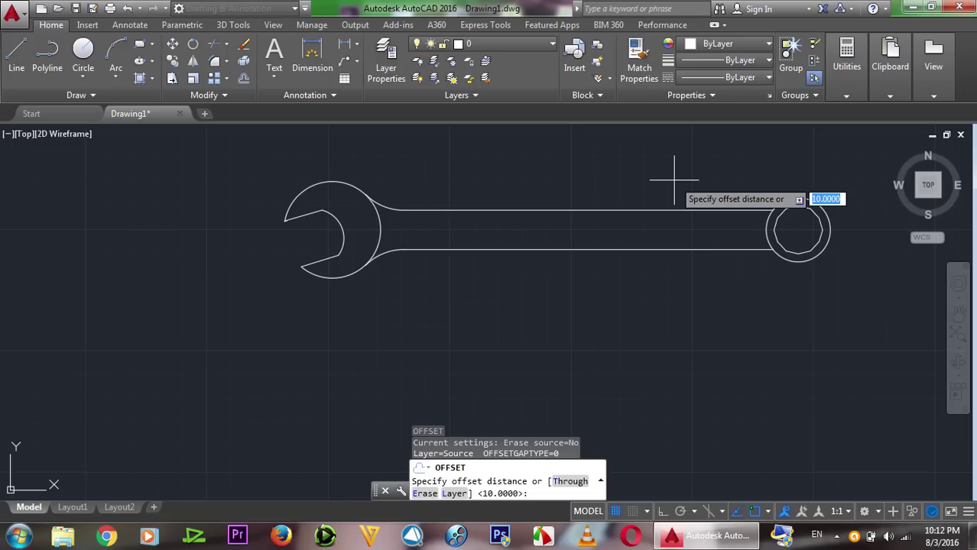
pyautogui.write('5')
pyautogui.press('Return')
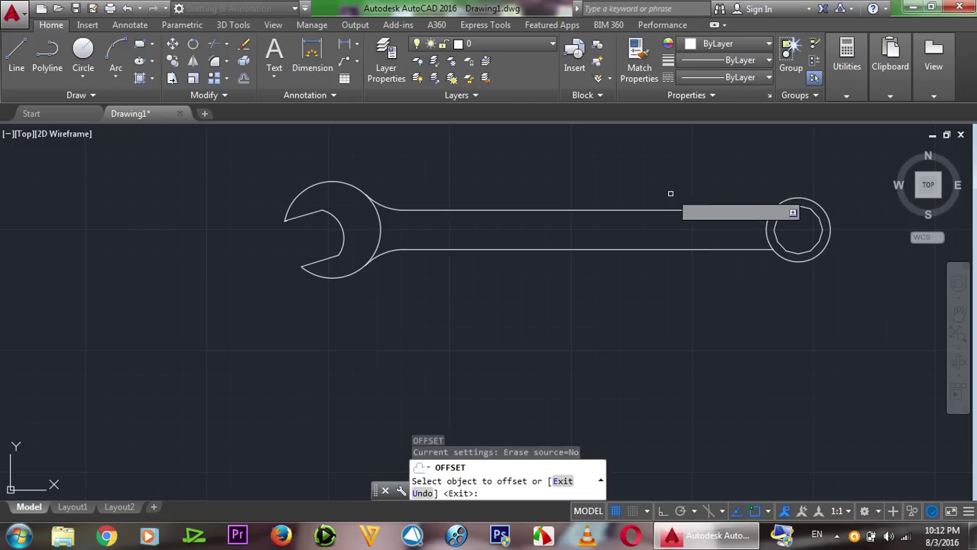
pyautogui.click(684, 209)
pyautogui.click(684, 228)
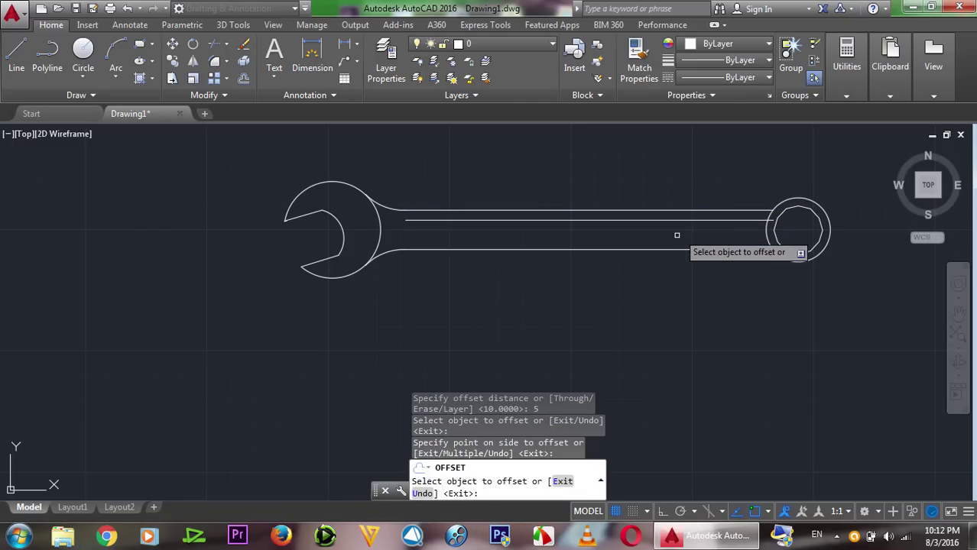
pyautogui.click(664, 250)
pyautogui.click(661, 239)
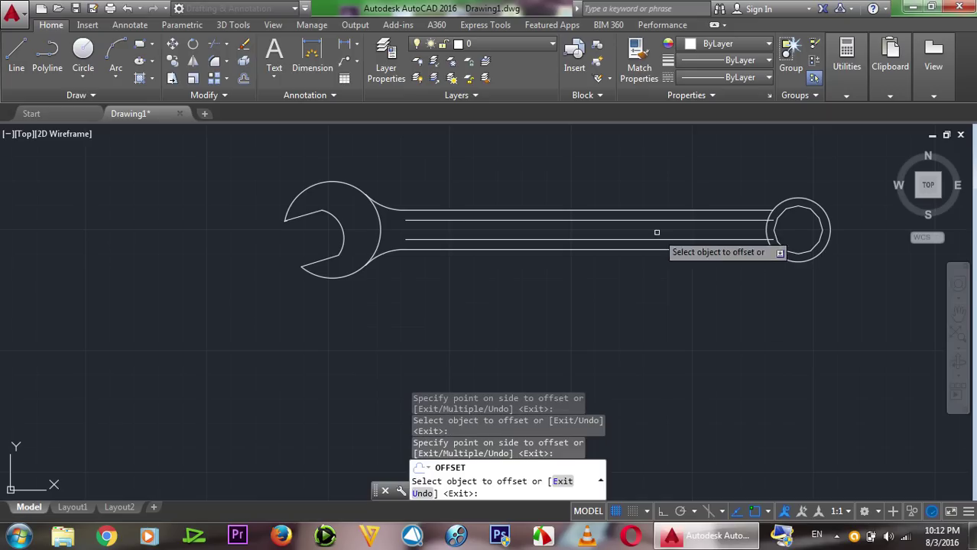
pyautogui.rightClick(557, 157)
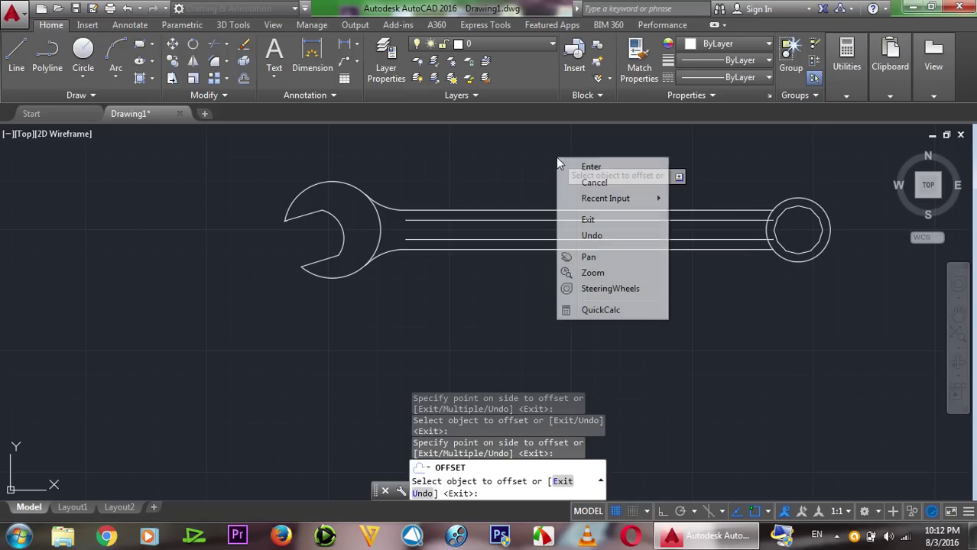
pyautogui.click(594, 182)
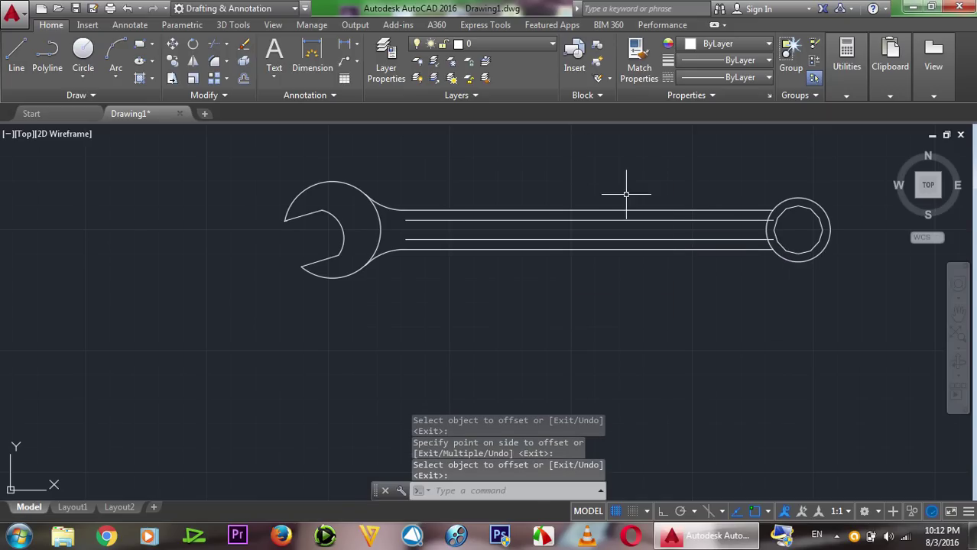
# - Draw a 2-point circle spanning the two inner handle lines at the left end
pyautogui.click(84, 79)
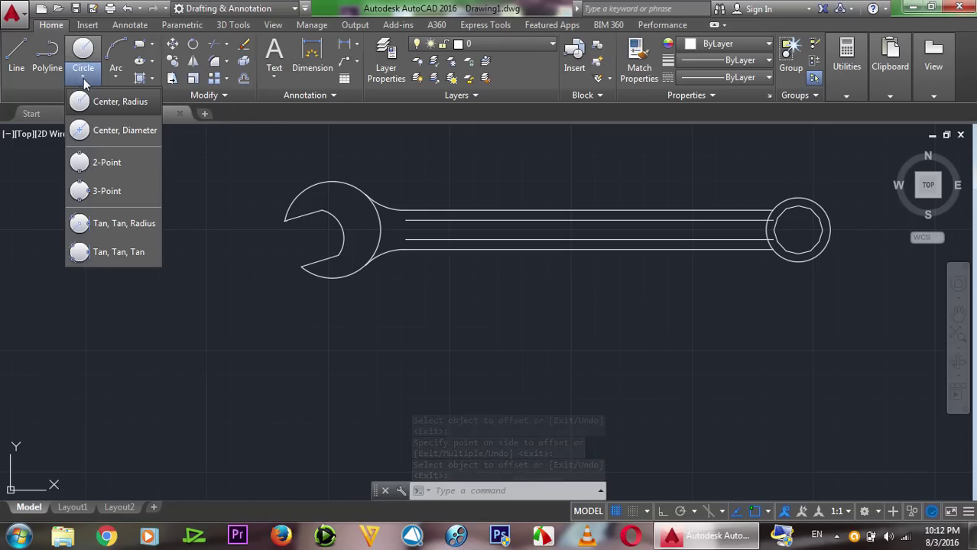
pyautogui.click(107, 162)
pyautogui.scroll(4, 458, 219)
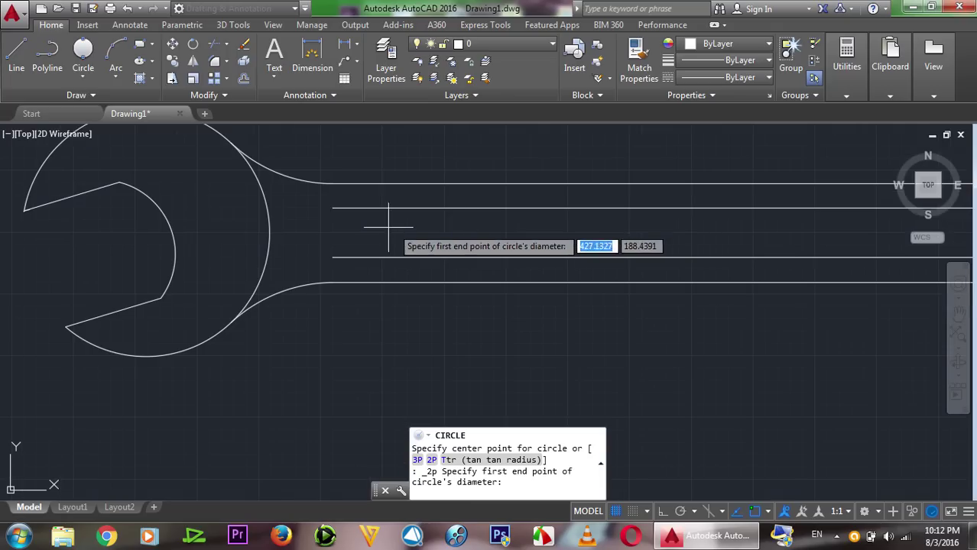
pyautogui.click(331, 208)
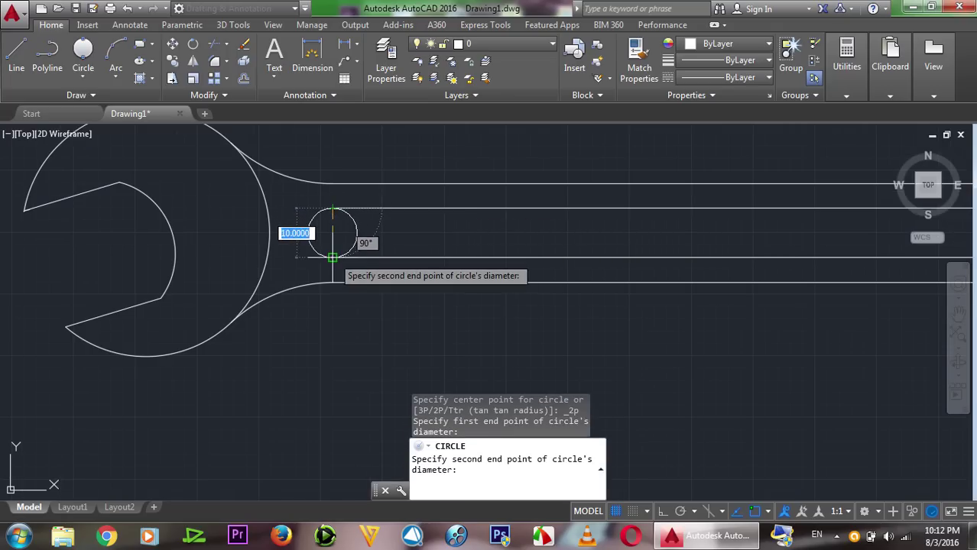
pyautogui.click(332, 257)
pyautogui.scroll(-4, 374, 222)
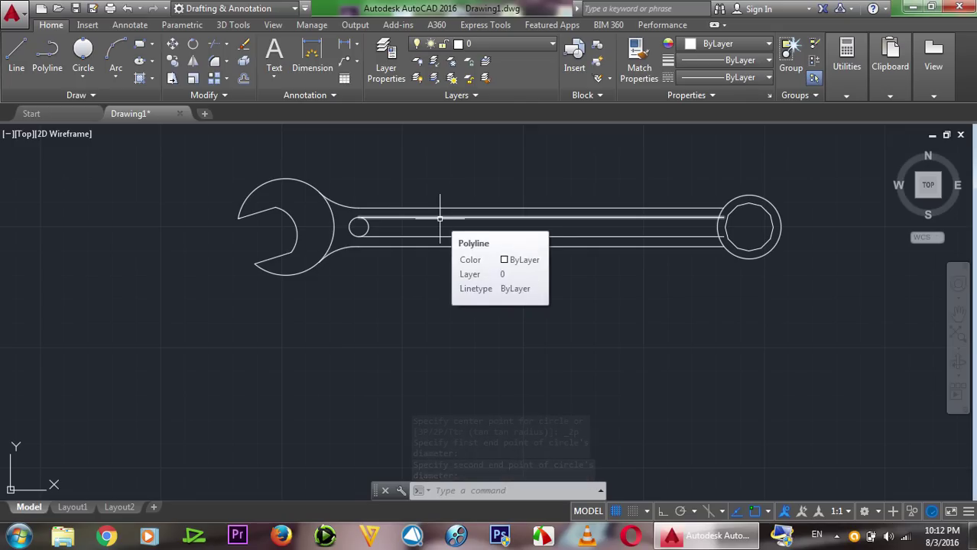
# - Mirror the small circle about a vertical line at the handle midpoint, keeping the original
pyautogui.write('MI')
pyautogui.press('Return')
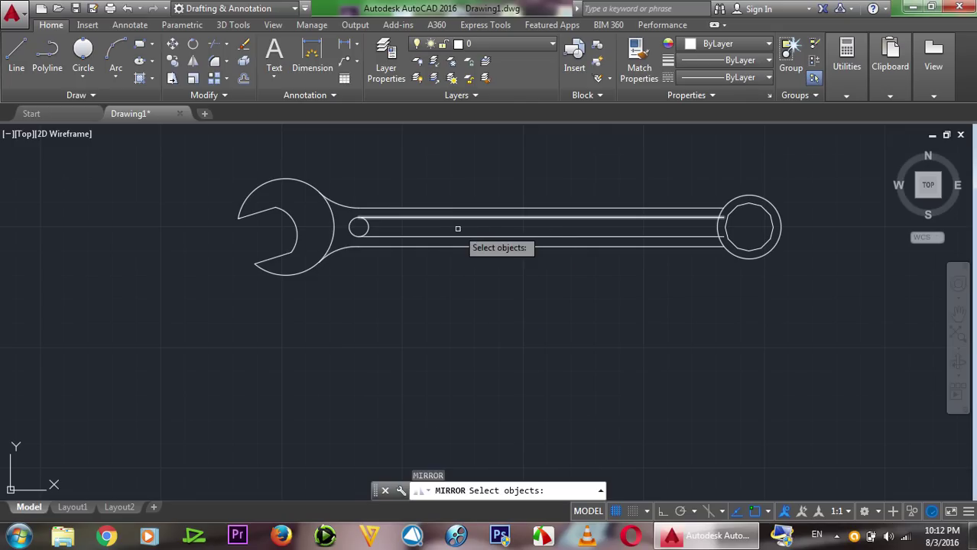
pyautogui.click(349, 227)
pyautogui.press('Return')
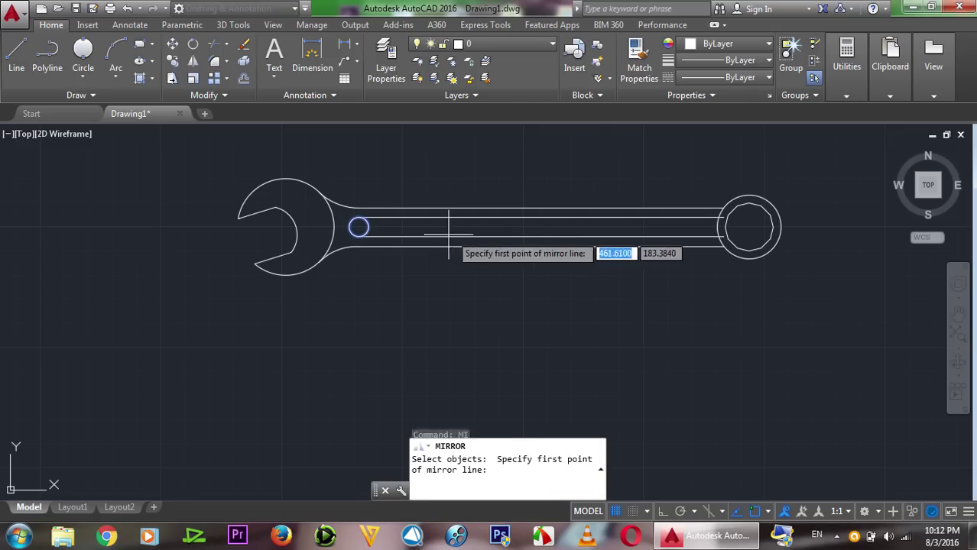
pyautogui.click(541, 237)
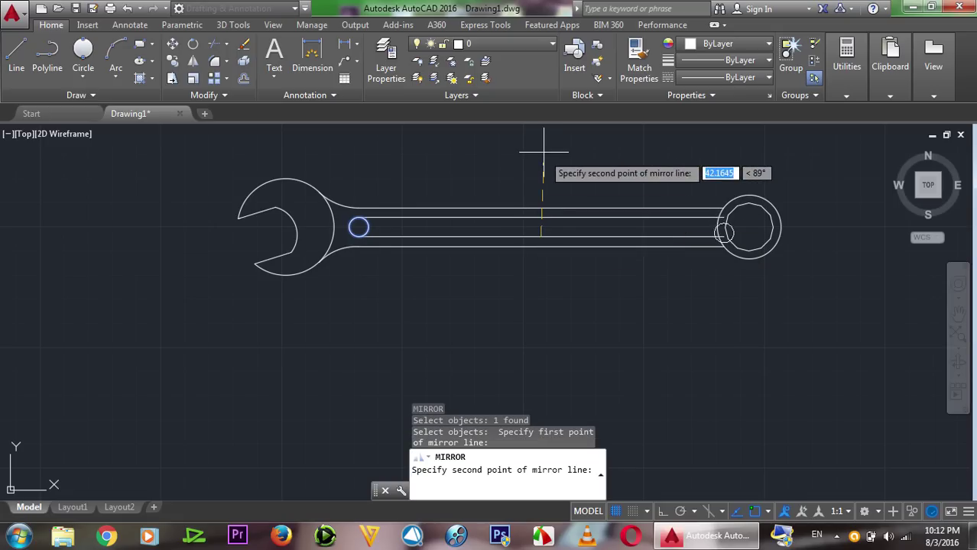
pyautogui.press('F8')
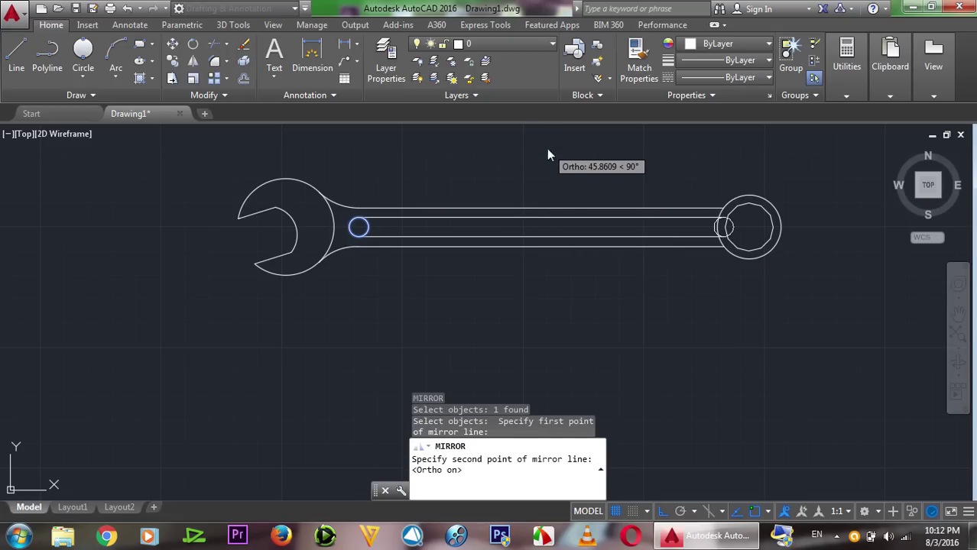
pyautogui.click(546, 148)
pyautogui.press('Down')
pyautogui.press('Down')
pyautogui.press('Return')
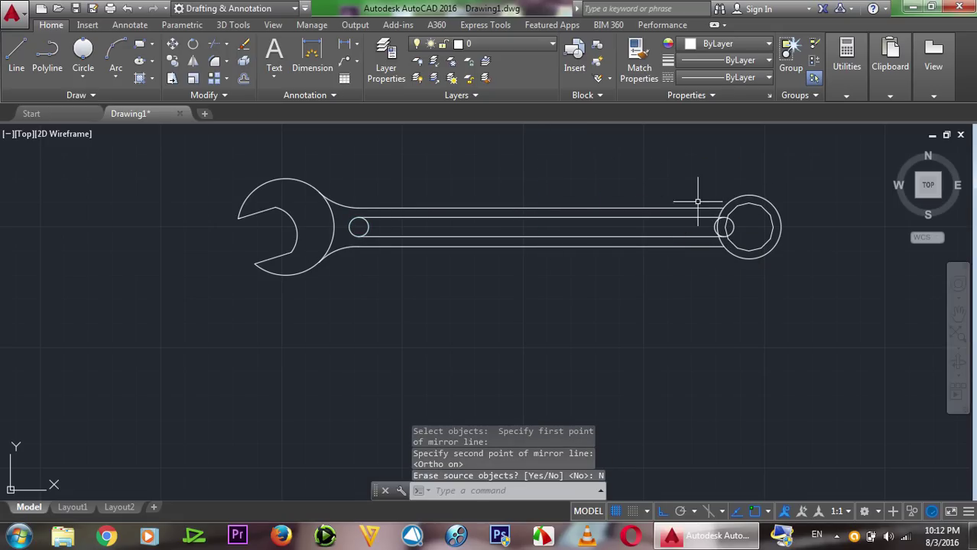
pyautogui.scroll(2, 720, 212)
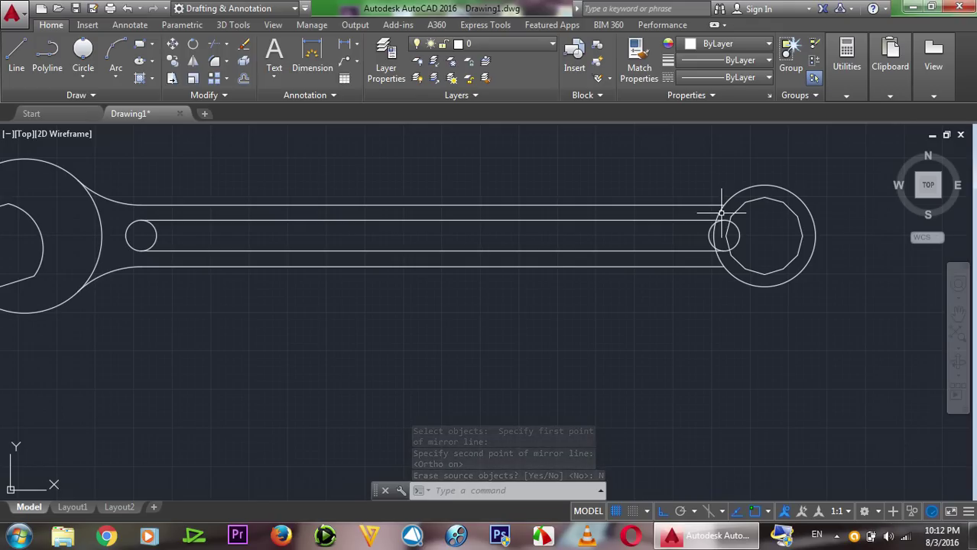
# - Move the mirrored small circle 16 units left
pyautogui.write('m')
pyautogui.press('Return')
pyautogui.click(722, 236)
pyautogui.press('Return')
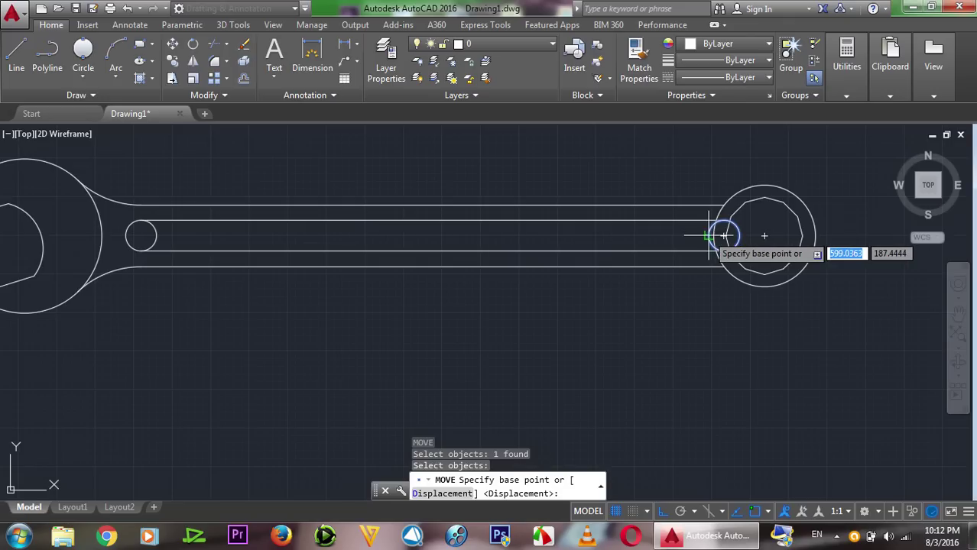
pyautogui.click(709, 235)
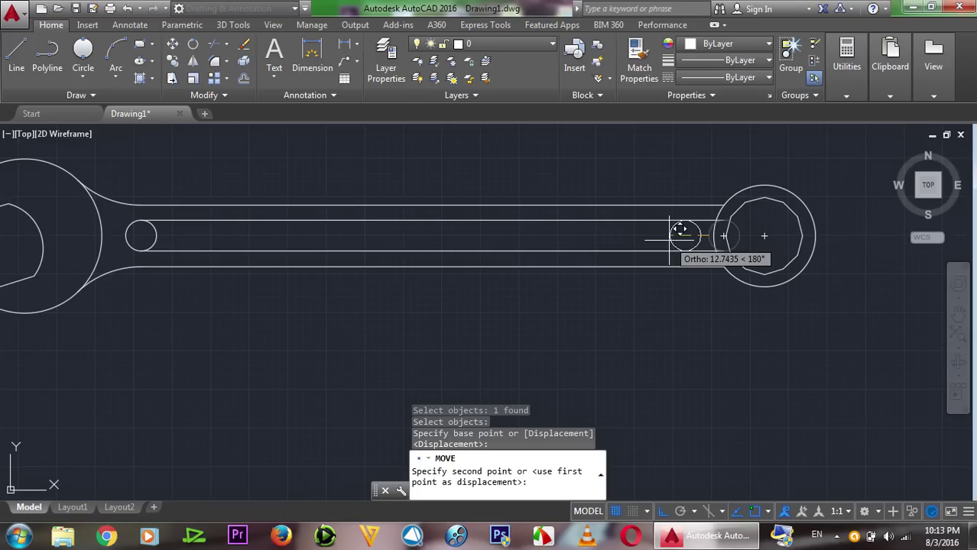
pyautogui.write('18')
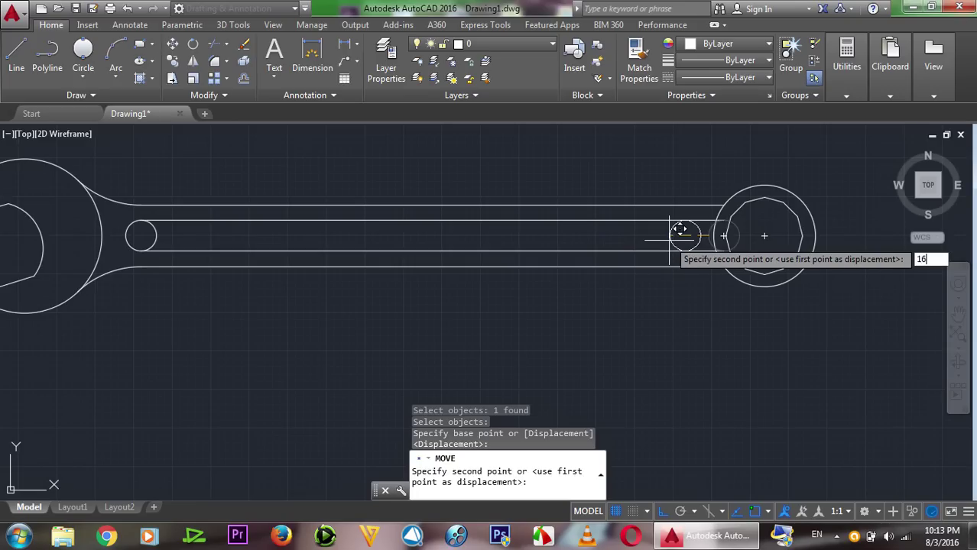
pyautogui.press('Return')
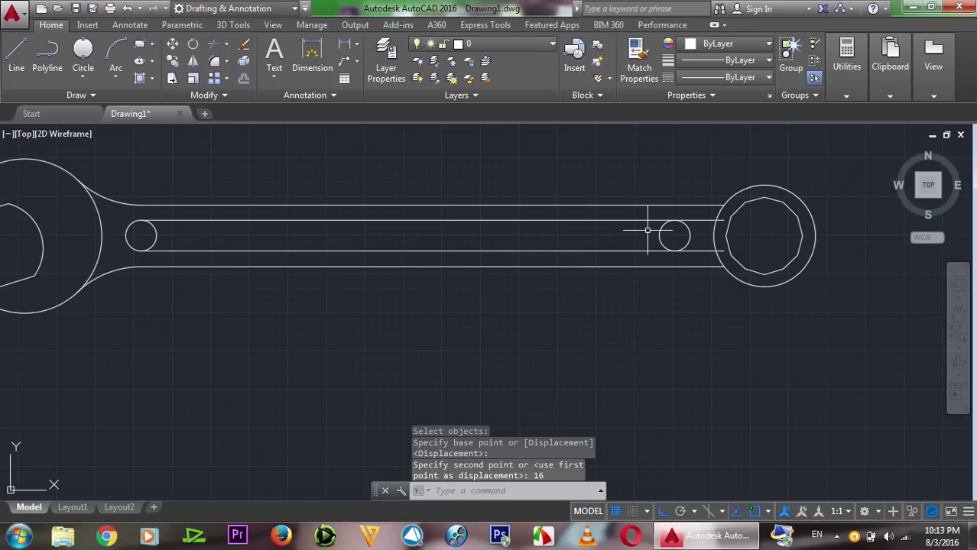
# - Trim the short lower slot line using the right small circle as cutting edge
pyautogui.write('t')
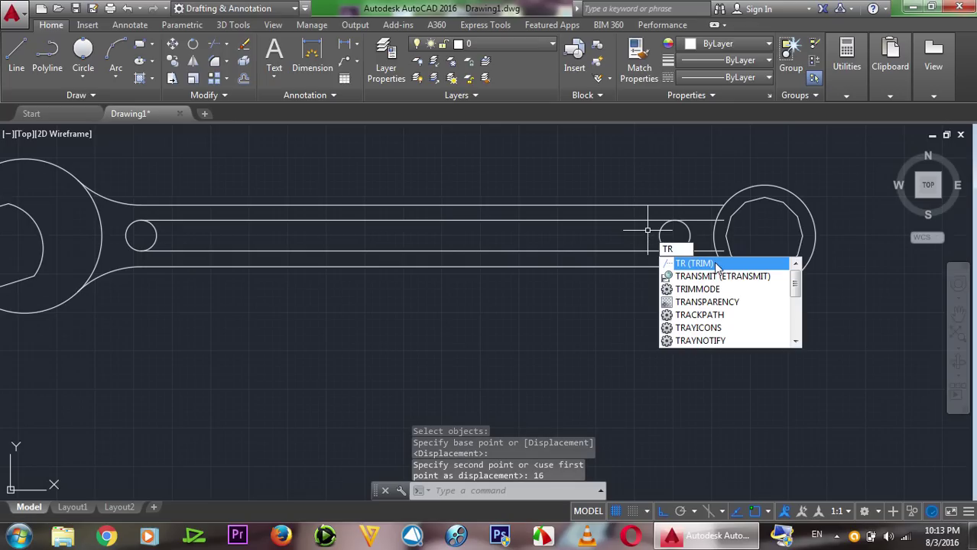
pyautogui.click(716, 265)
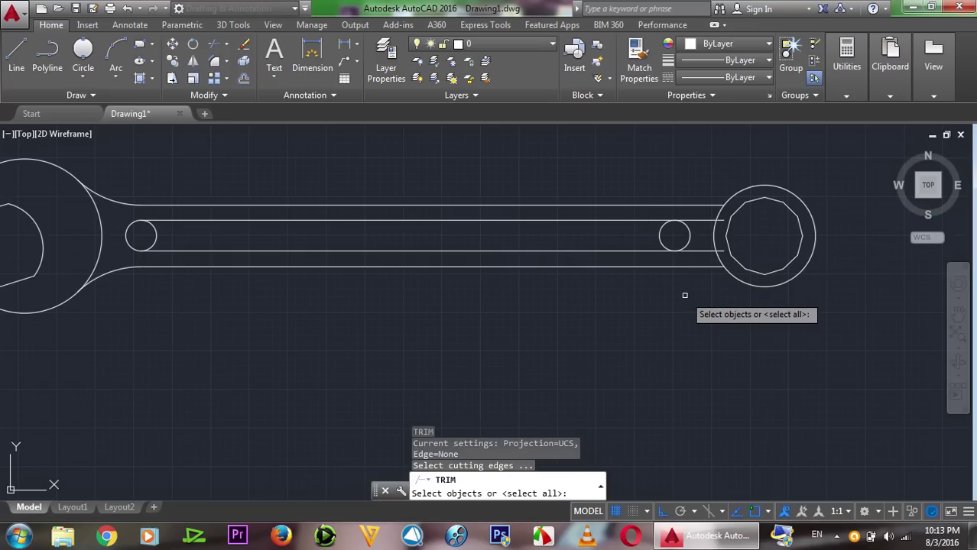
pyautogui.click(690, 235)
pyautogui.press('Return')
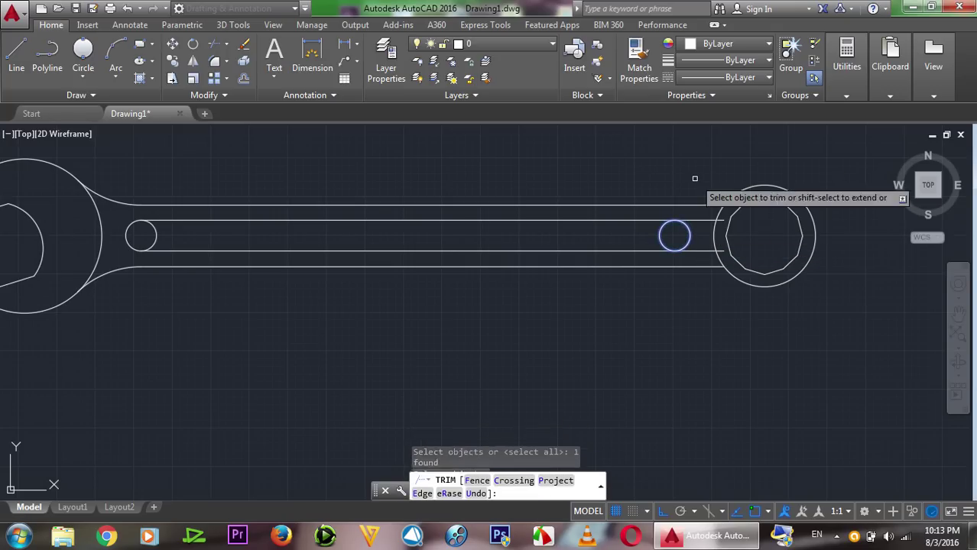
pyautogui.click(722, 248)
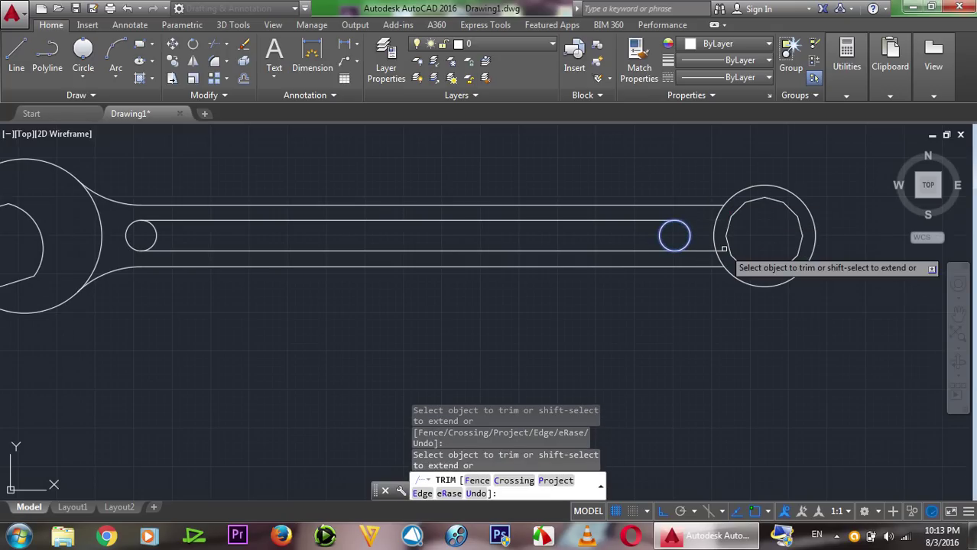
pyautogui.rightClick(692, 176)
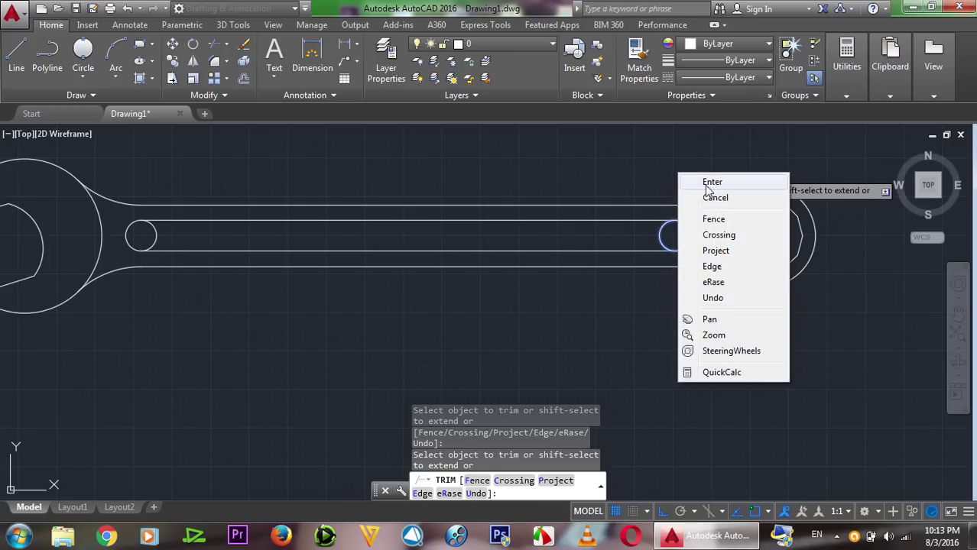
pyautogui.click(704, 182)
# - Trim the right and left small circles into the slot's rounded ends
pyautogui.rightClick(644, 156)
pyautogui.click(648, 158)
pyautogui.press('Return')
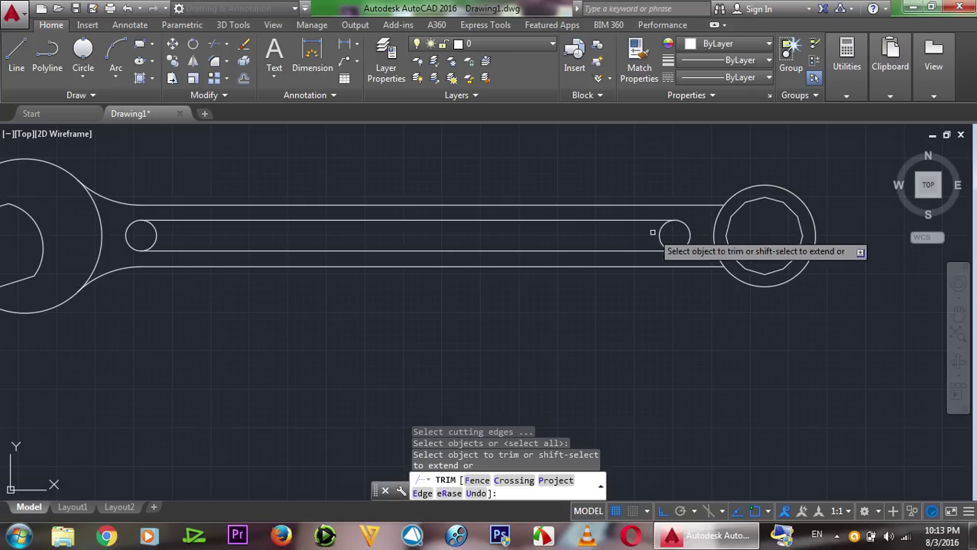
pyautogui.click(660, 234)
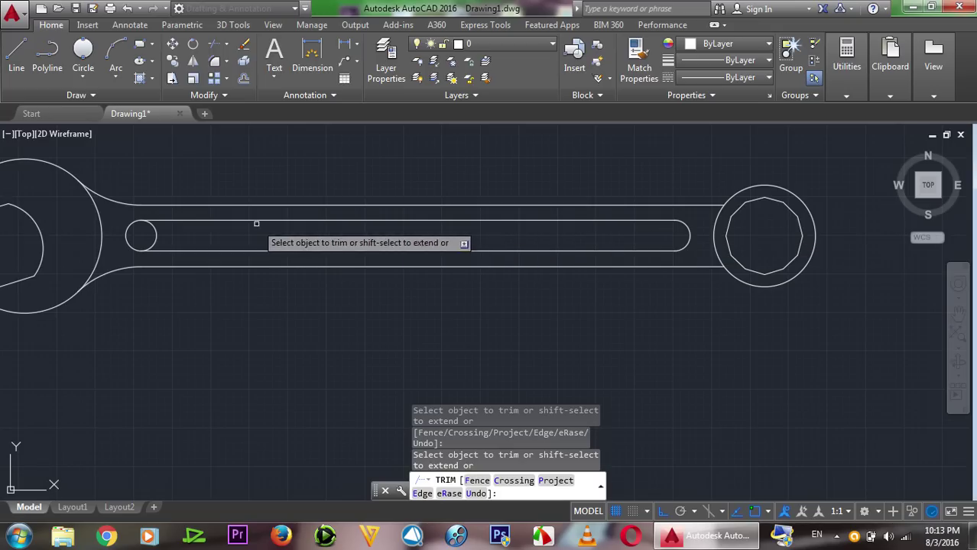
pyautogui.click(156, 238)
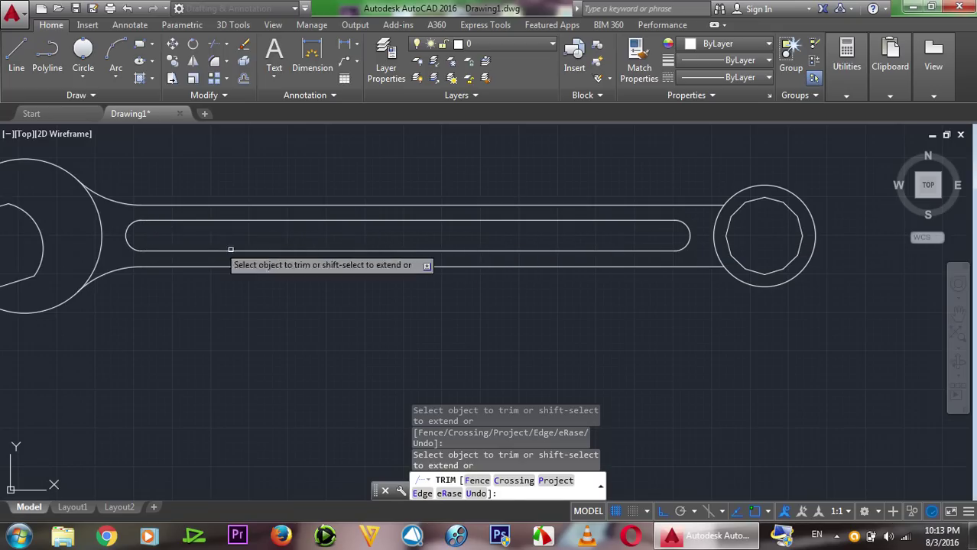
pyautogui.scroll(-2, 526, 258)
pyautogui.scroll(-2, 526, 258)
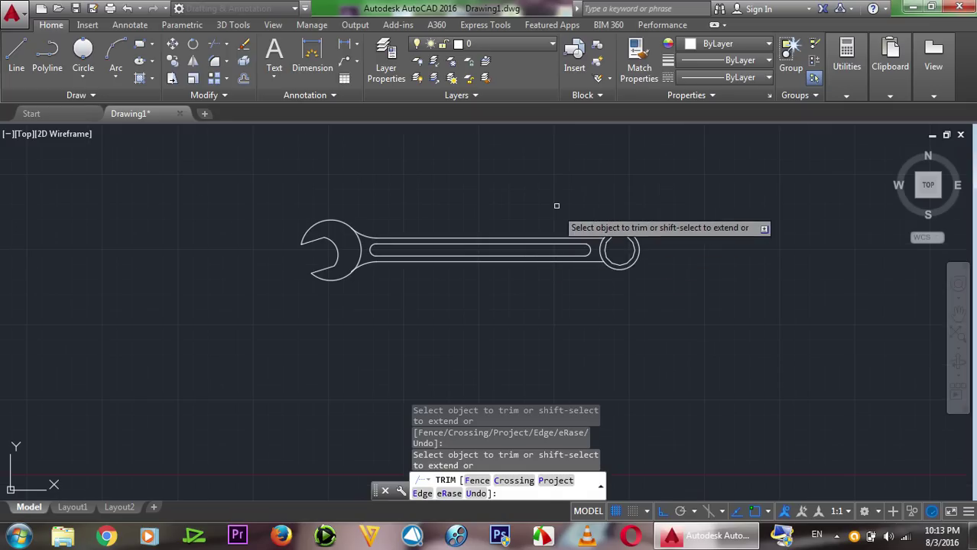
pyautogui.rightClick(557, 163)
pyautogui.click(569, 170)
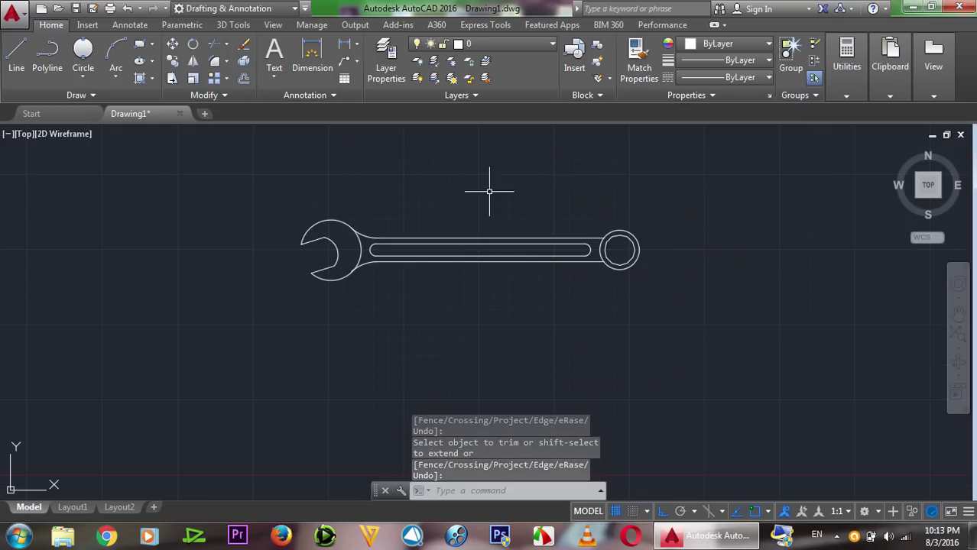
pyautogui.scroll(2, 340, 194)
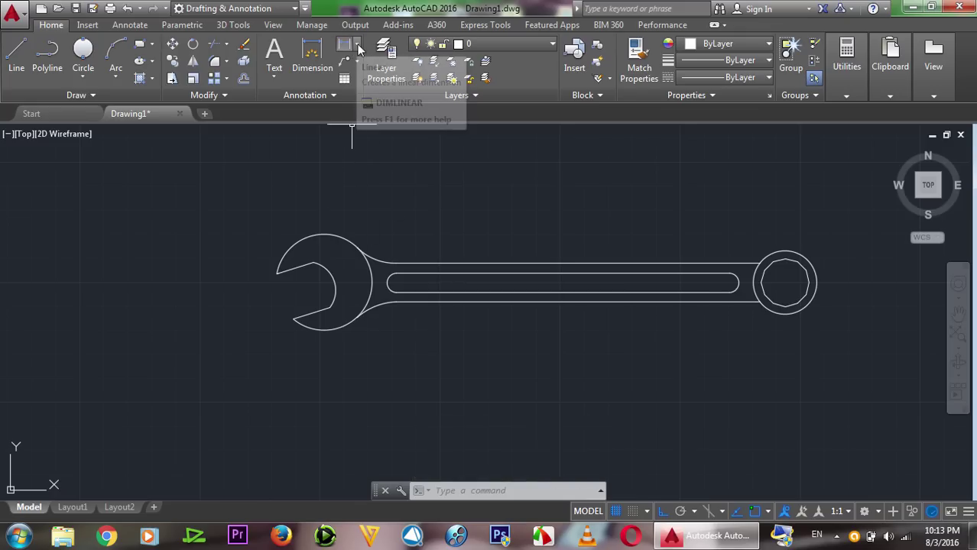
# - Place a radius dimension (R25) on the wrench's outer jaw arc
pyautogui.click(357, 46)
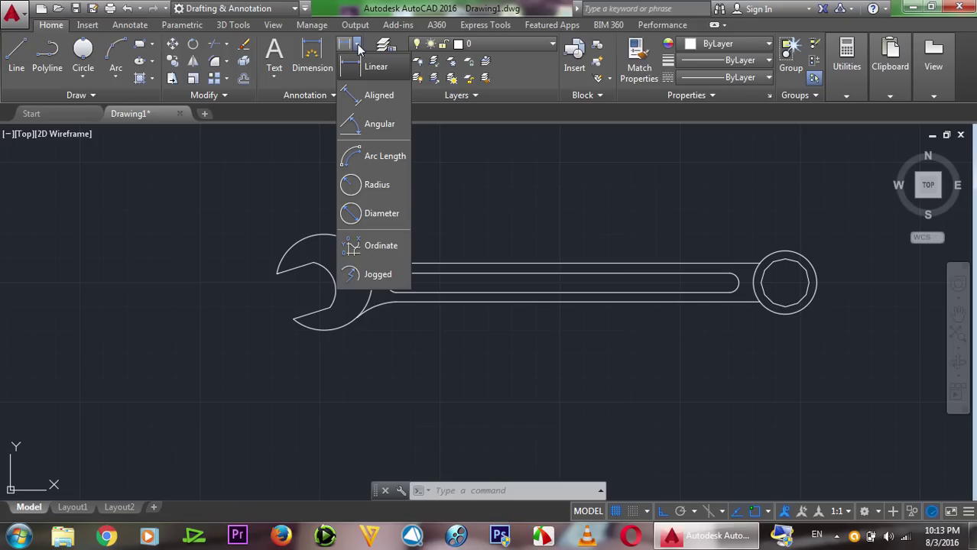
pyautogui.click(353, 186)
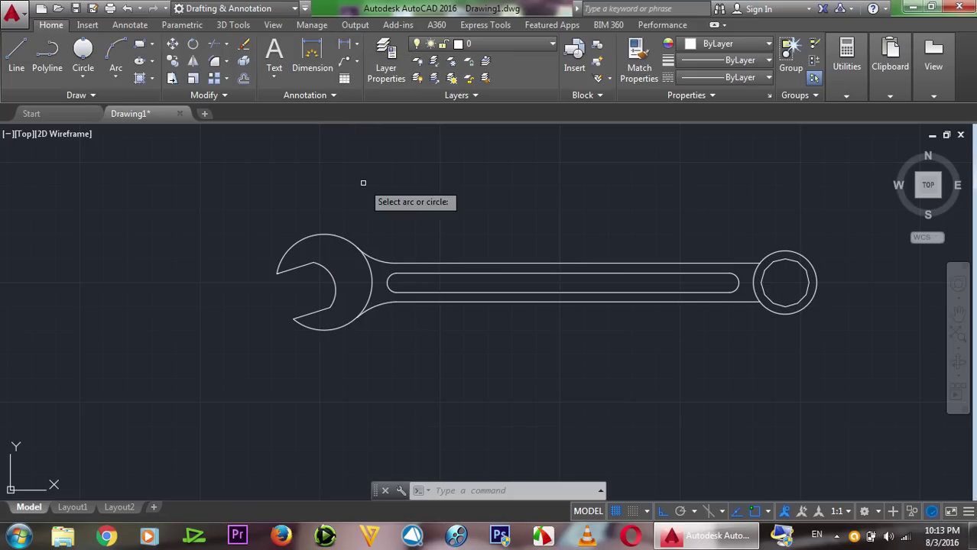
pyautogui.click(343, 239)
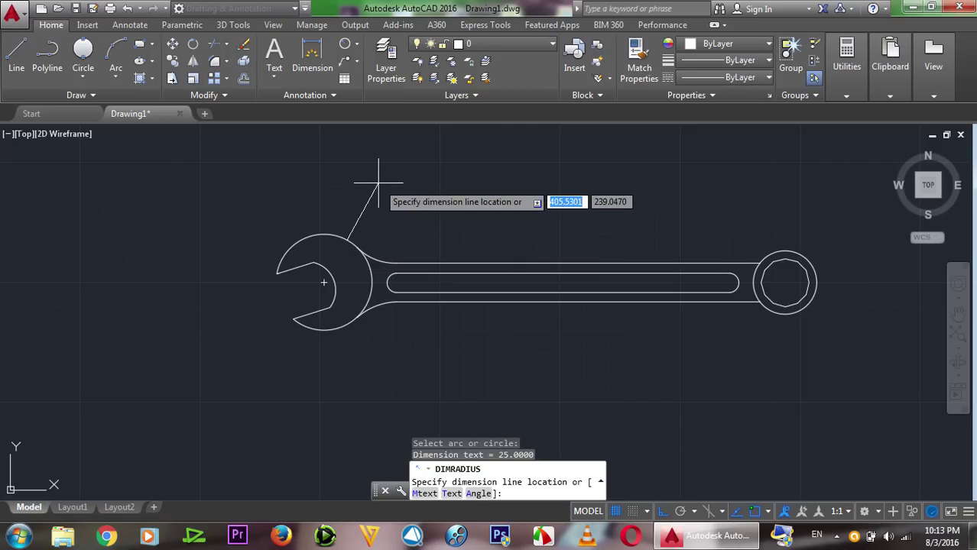
pyautogui.scroll(7, 379, 181)
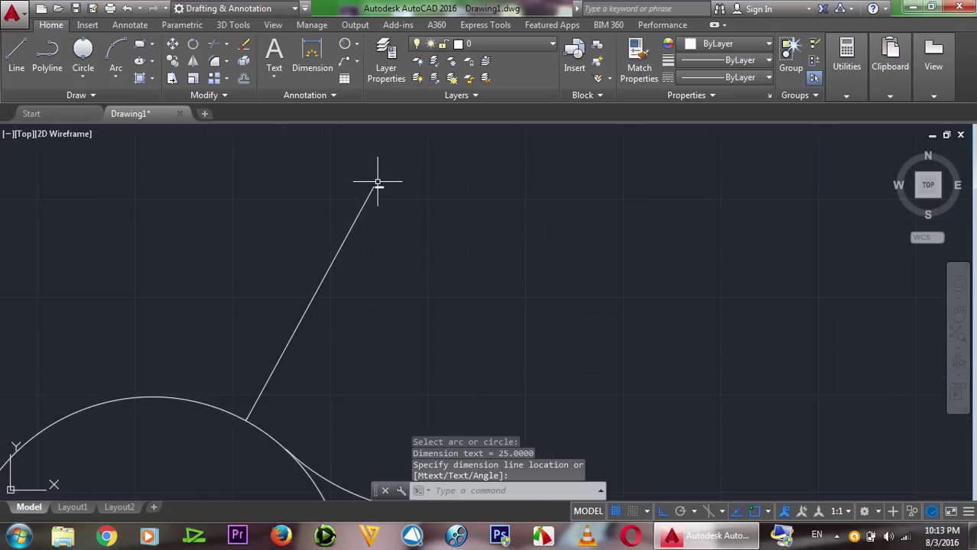
pyautogui.scroll(-3, 380, 180)
pyautogui.scroll(-2, 384, 187)
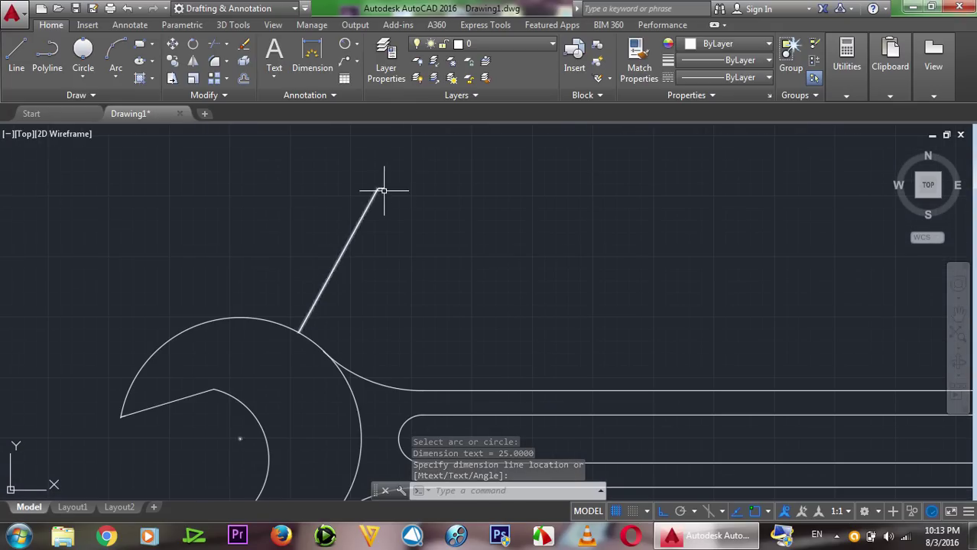
# - Give the Standard dimension style text height 2 and make it current
pyautogui.write('d')
pyautogui.press('Return')
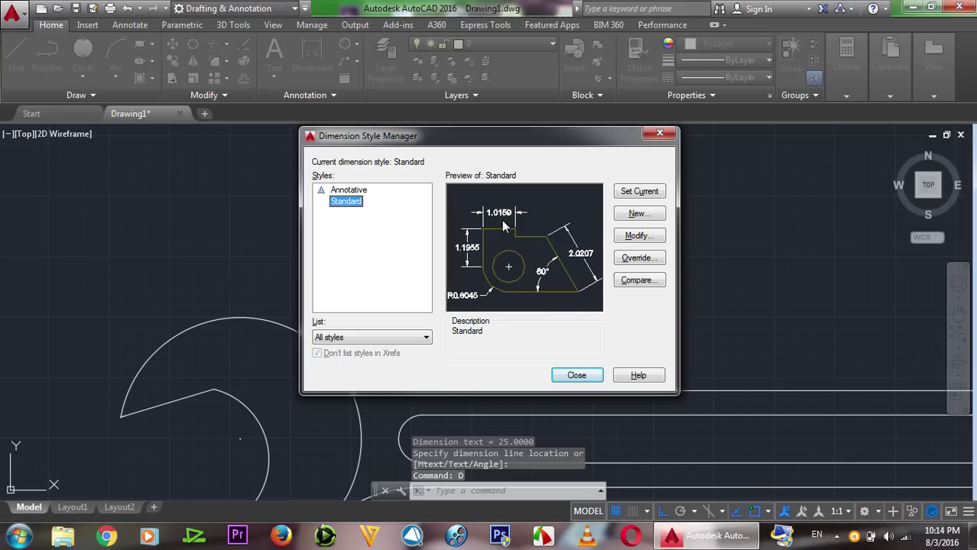
pyautogui.click(644, 236)
pyautogui.write('2')
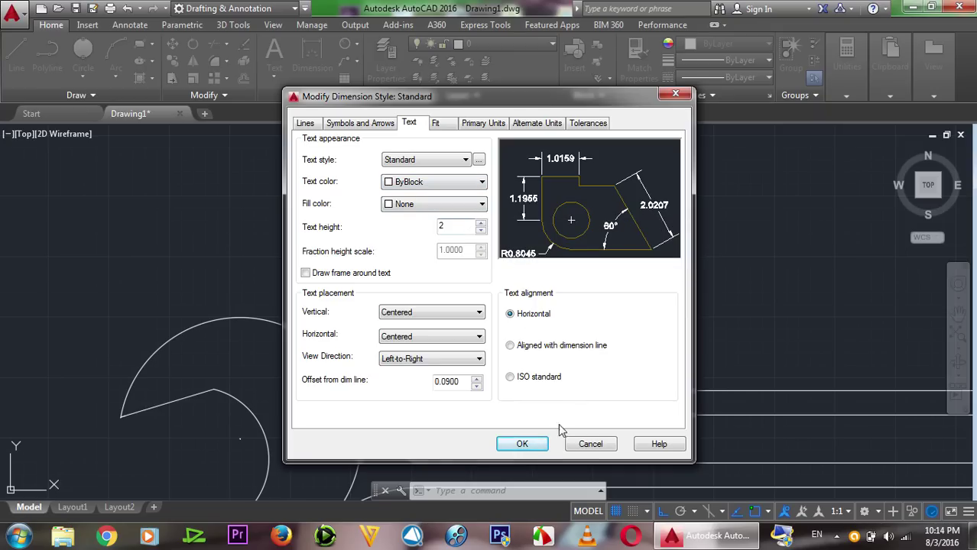
pyautogui.click(532, 452)
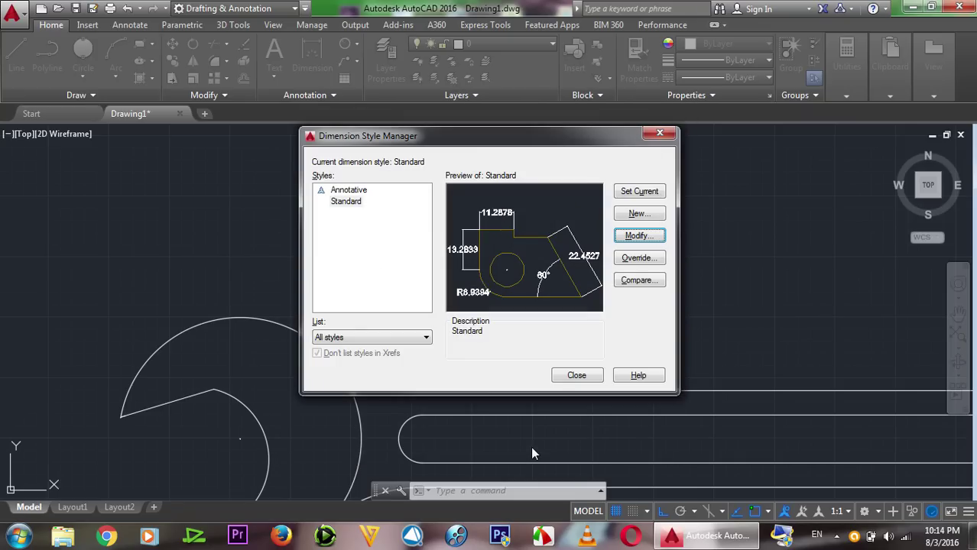
pyautogui.click(633, 195)
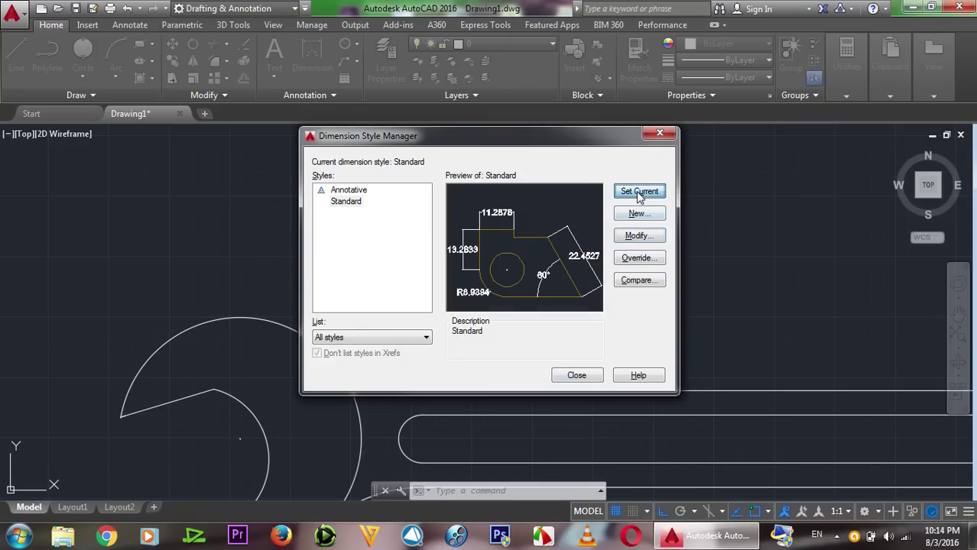
pyautogui.click(586, 377)
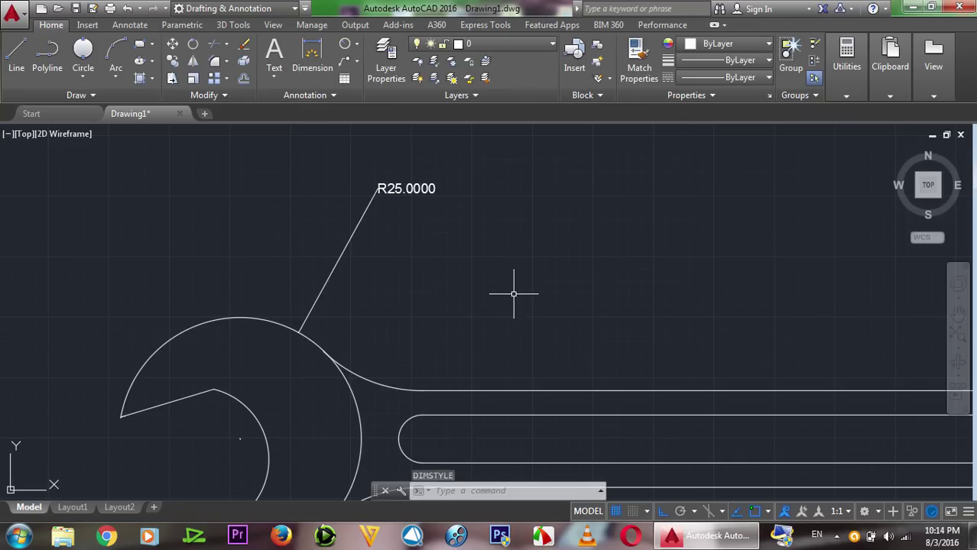
# - Dimension the fillet arc between jaw and handle as R30.0000
pyautogui.scroll(-2, 513, 294)
pyautogui.scroll(2, 513, 294)
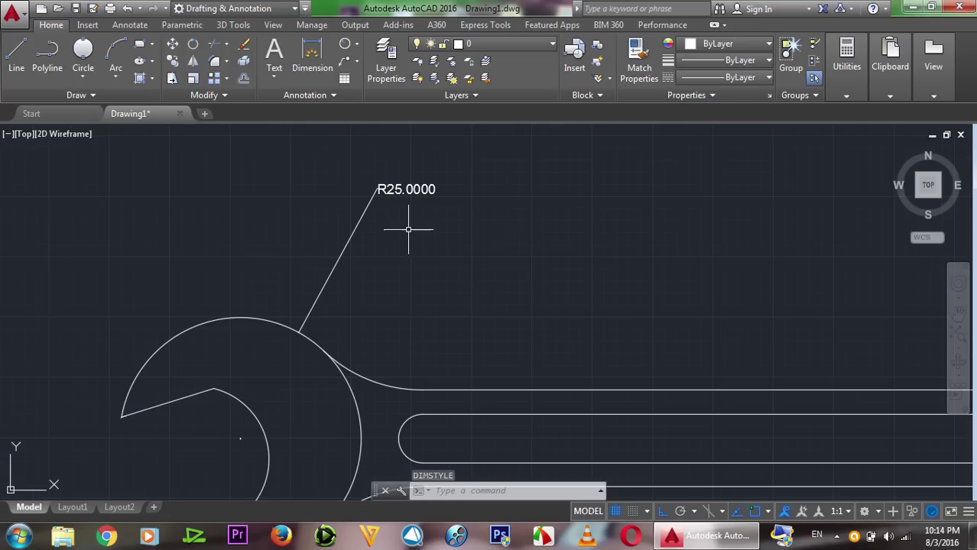
pyautogui.click(343, 61)
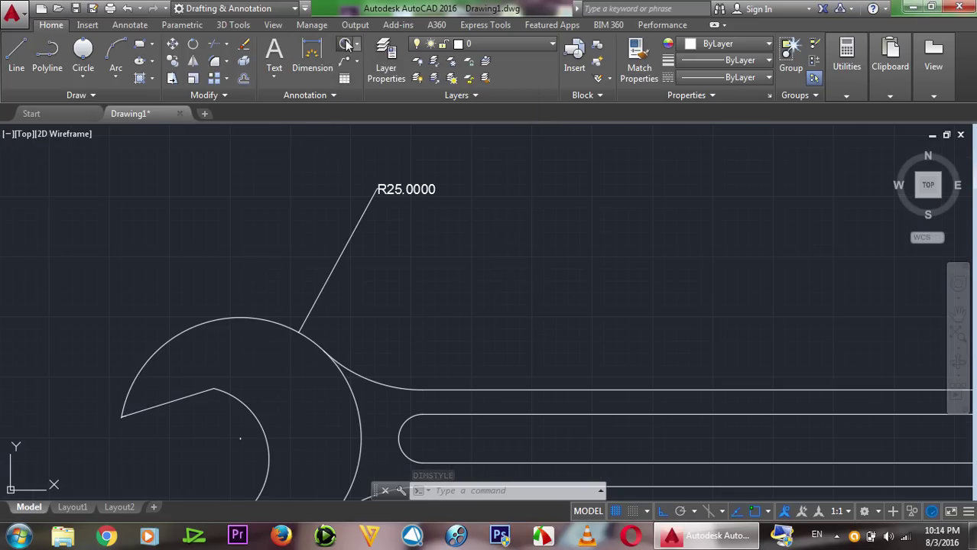
pyautogui.click(382, 379)
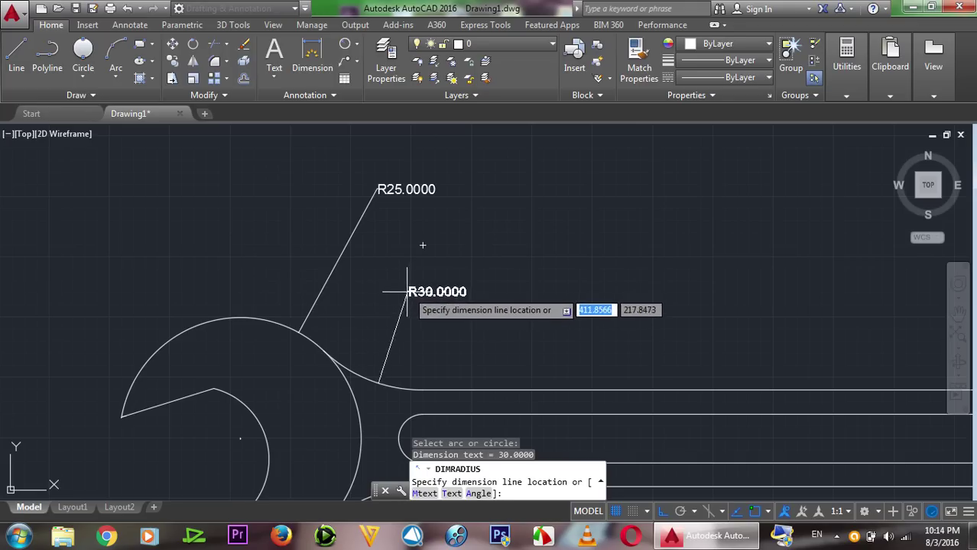
pyautogui.click(390, 303)
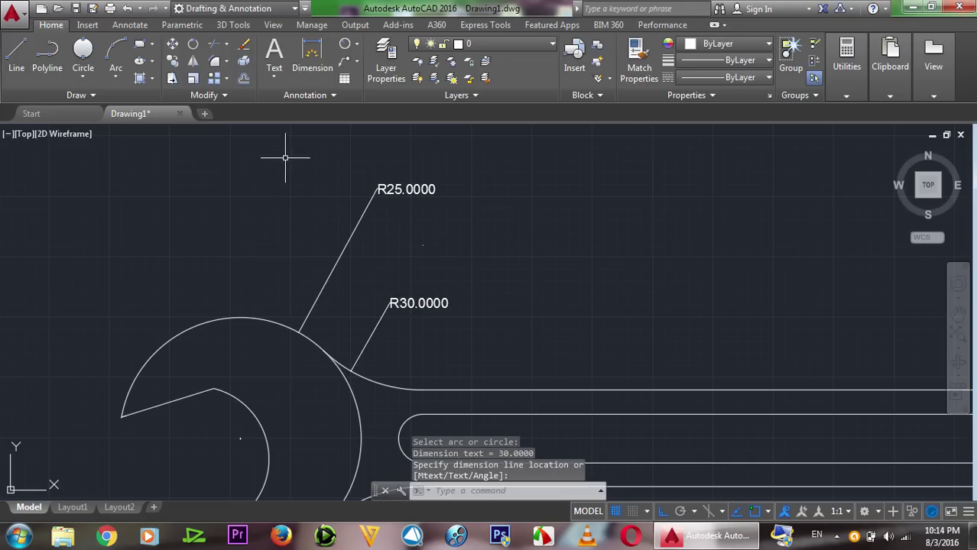
# - Dimension the inner jaw arc as R15.0000, placed above the jaw
pyautogui.scroll(-2, 284, 155)
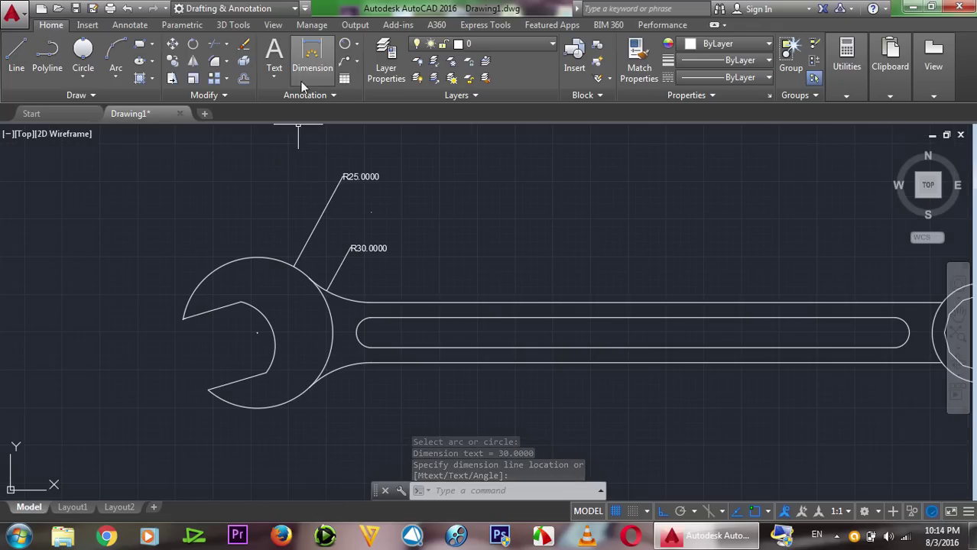
pyautogui.click(346, 46)
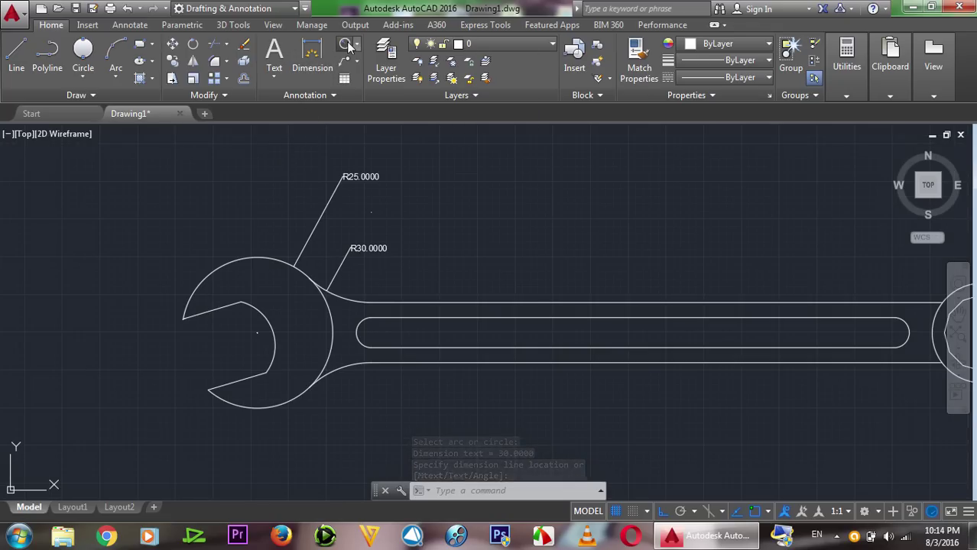
pyautogui.click(269, 322)
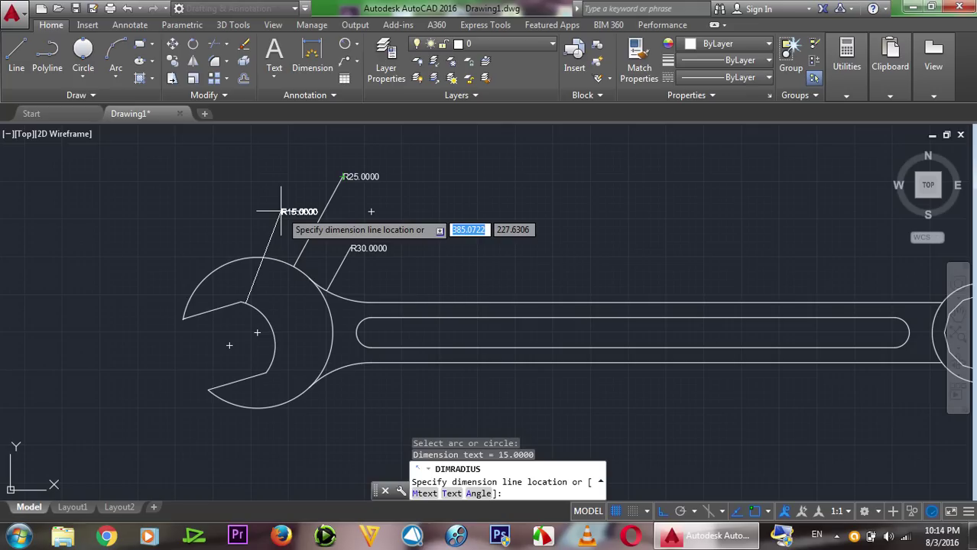
pyautogui.click(280, 211)
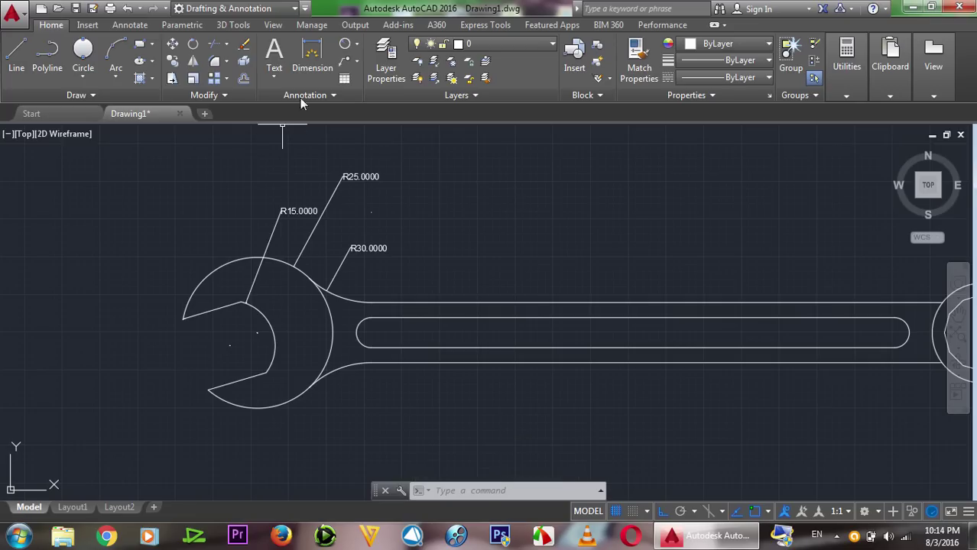
pyautogui.click(357, 46)
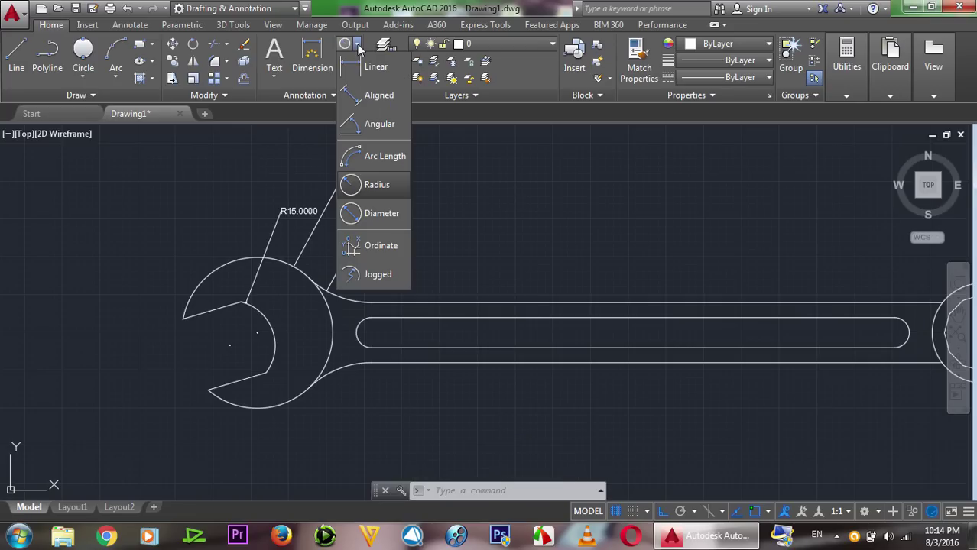
# - Add a 24.8291 aligned dimension along the jaw's slanted left end, placed below the jaw
pyautogui.click(367, 95)
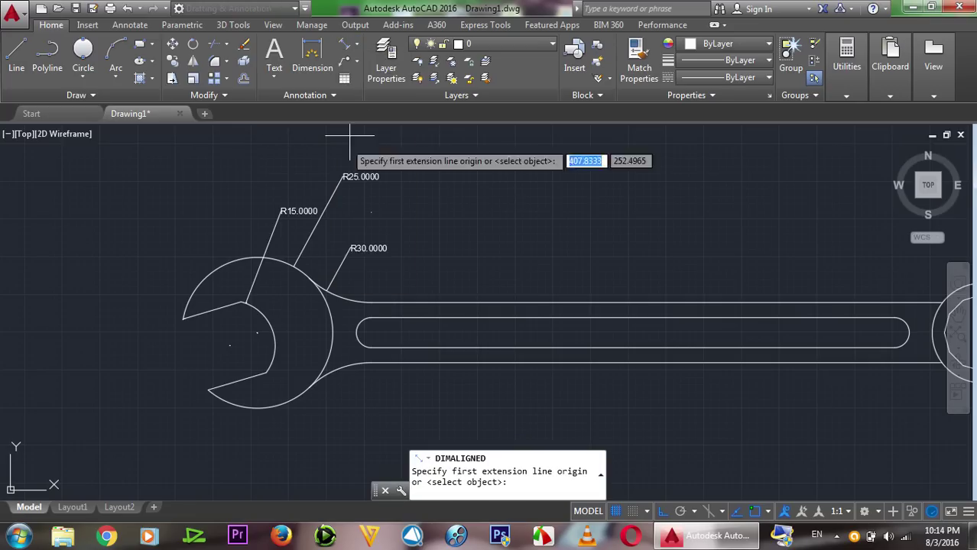
pyautogui.click(185, 318)
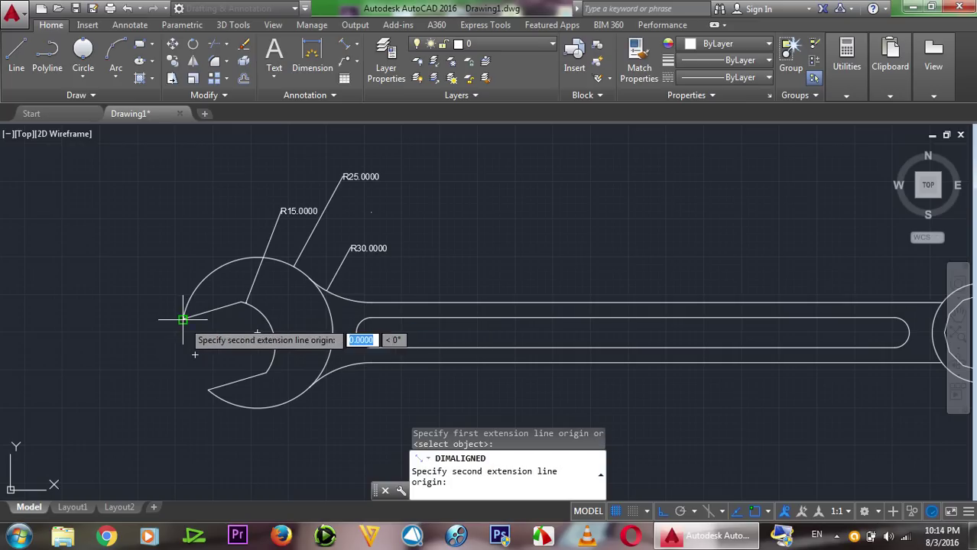
pyautogui.click(209, 393)
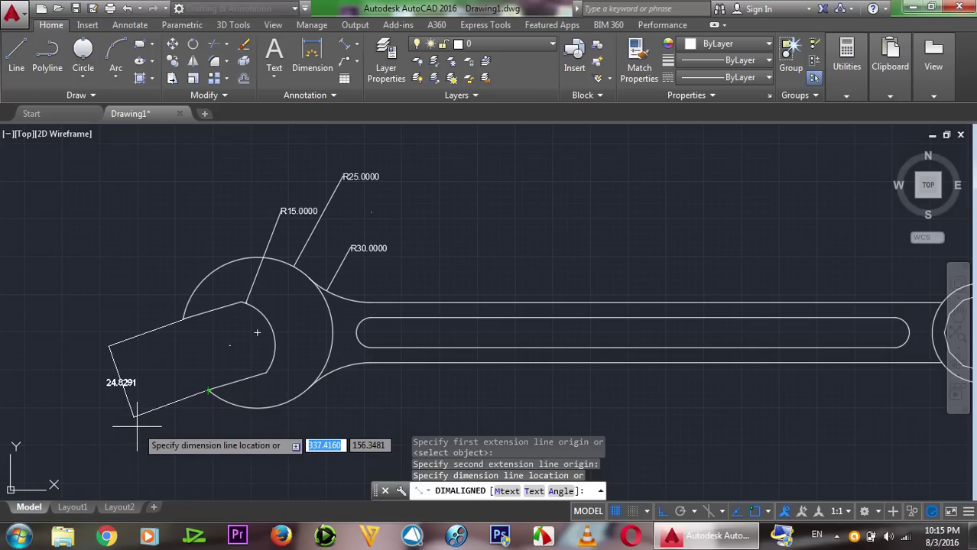
pyautogui.scroll(5, 108, 401)
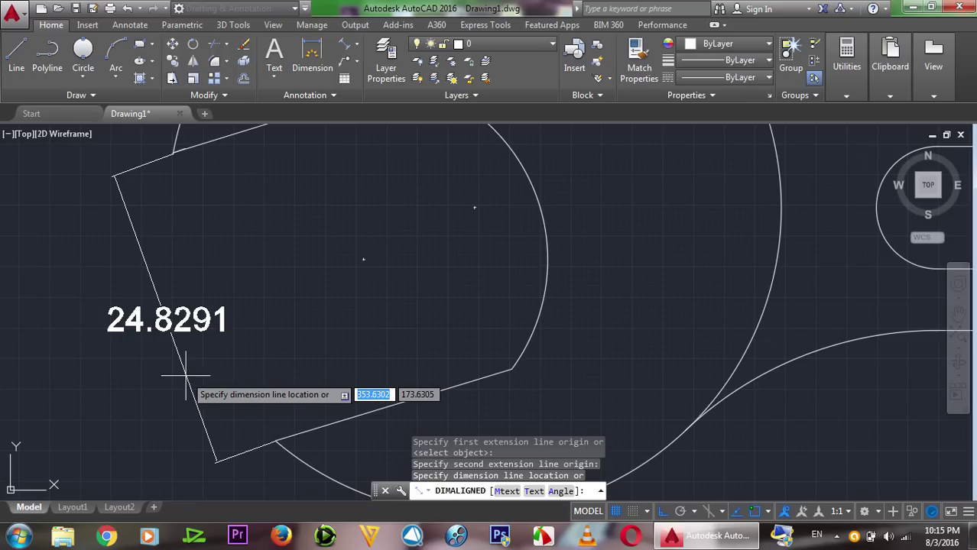
pyautogui.scroll(-3, 185, 376)
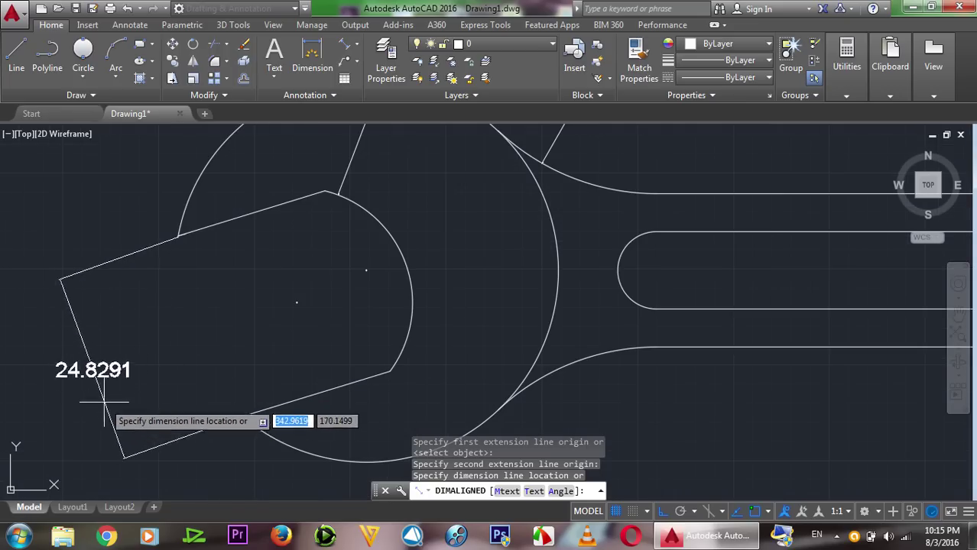
pyautogui.scroll(-2, 100, 411)
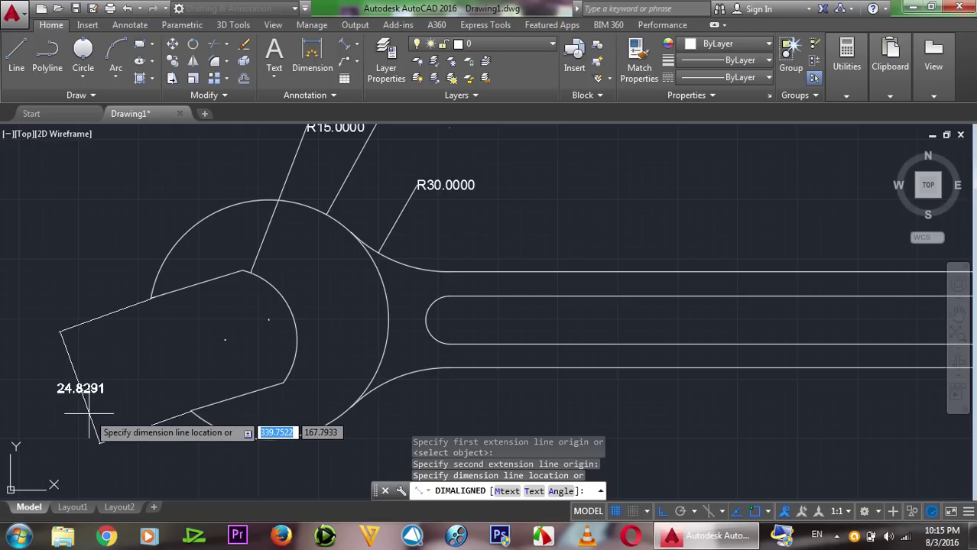
pyautogui.click(88, 413)
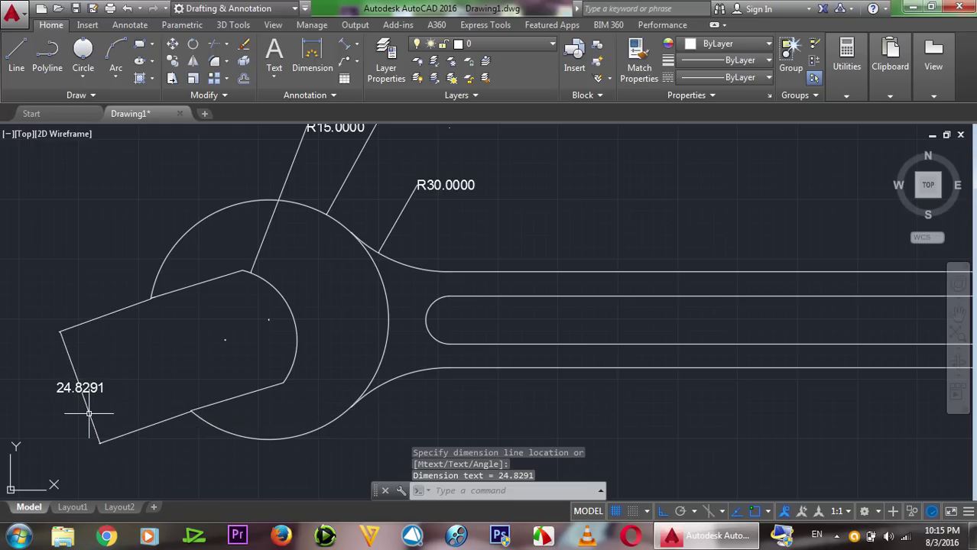
pyautogui.scroll(-3, 150, 343)
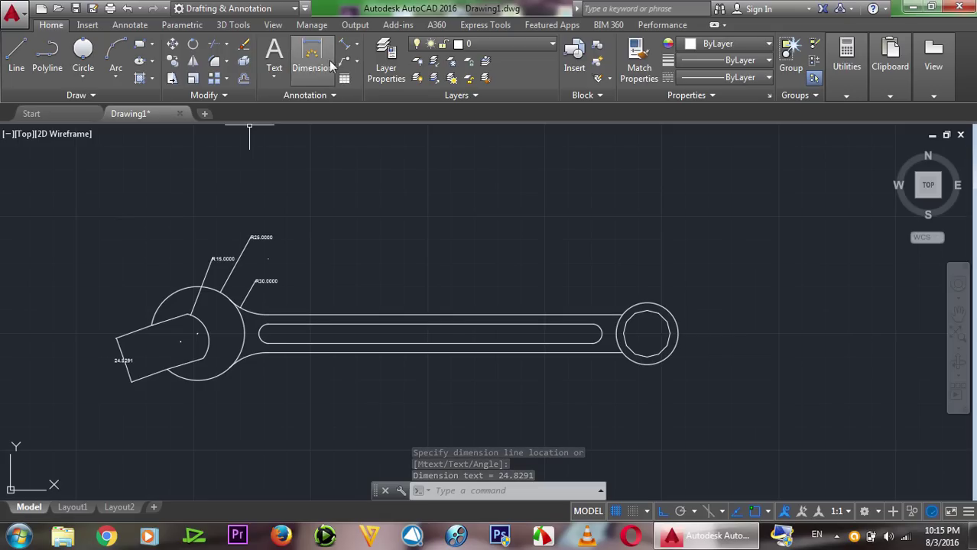
# - Place a 17° angular dimension between the upper jaw edge and the handle's top line
pyautogui.click(360, 46)
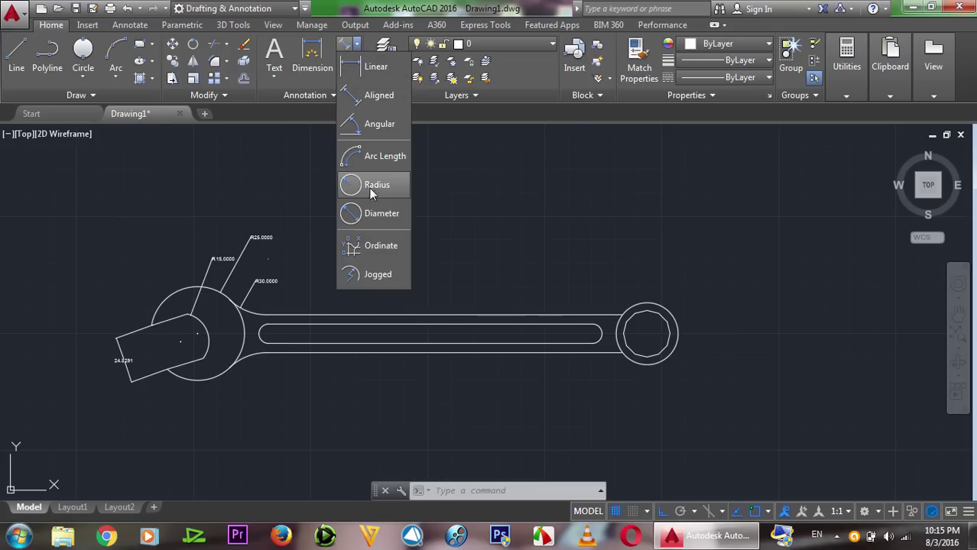
pyautogui.click(384, 130)
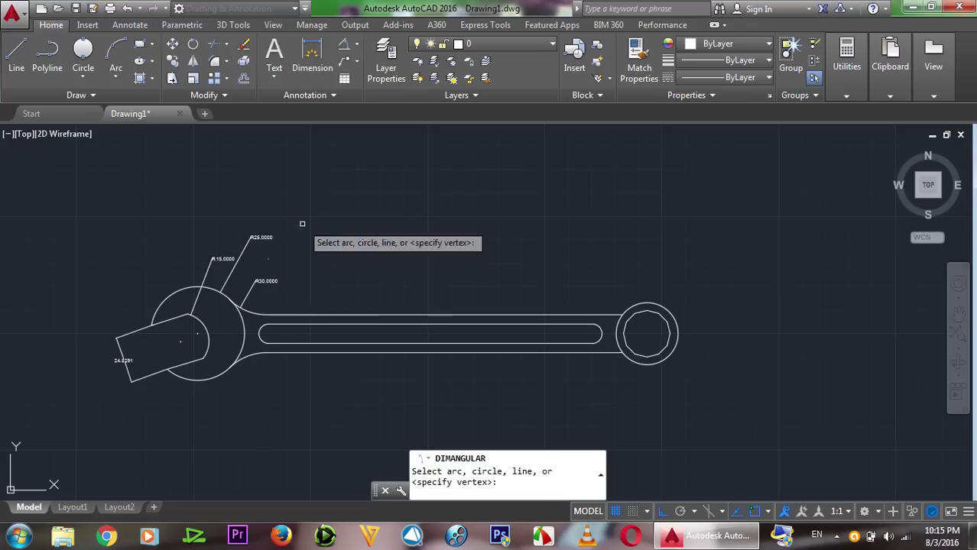
pyautogui.click(166, 321)
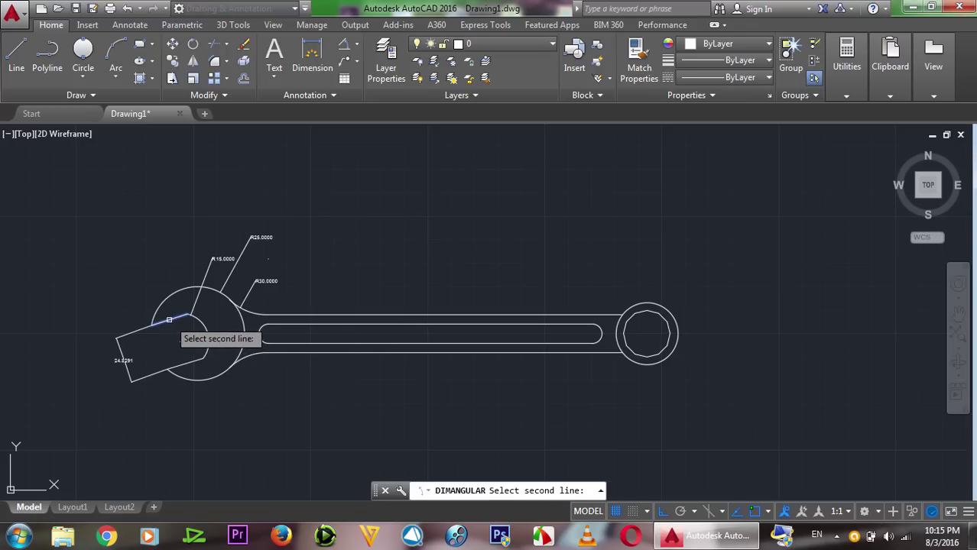
pyautogui.click(296, 314)
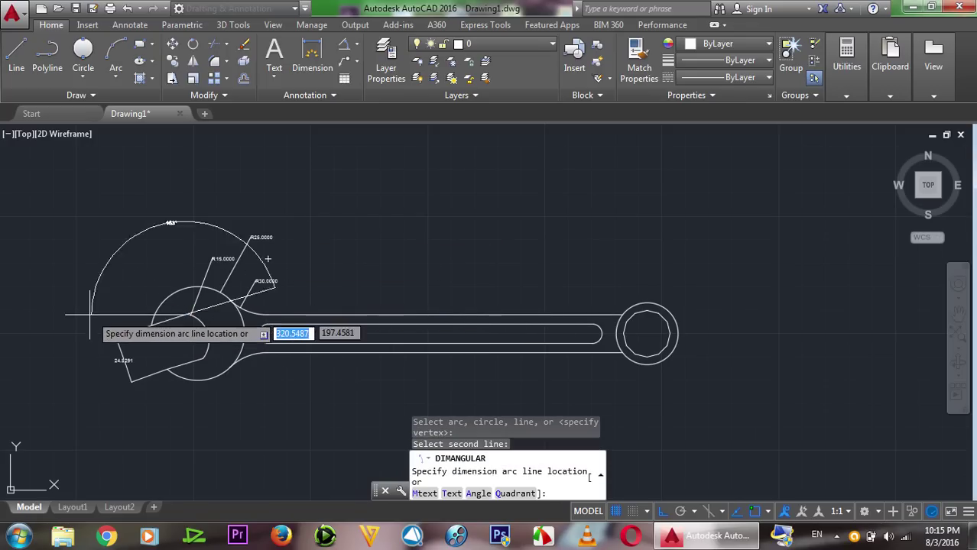
pyautogui.click(115, 327)
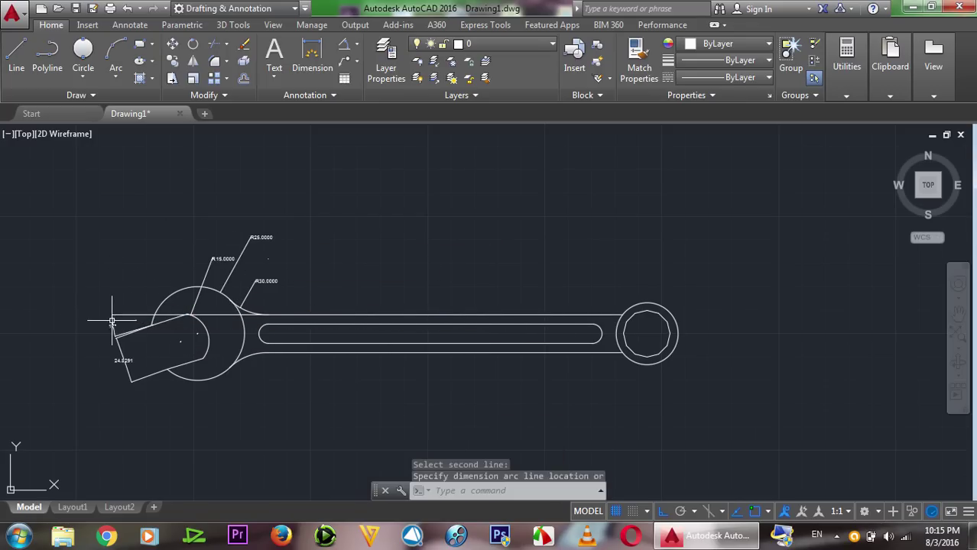
pyautogui.scroll(4, 88, 331)
pyautogui.scroll(2, 88, 331)
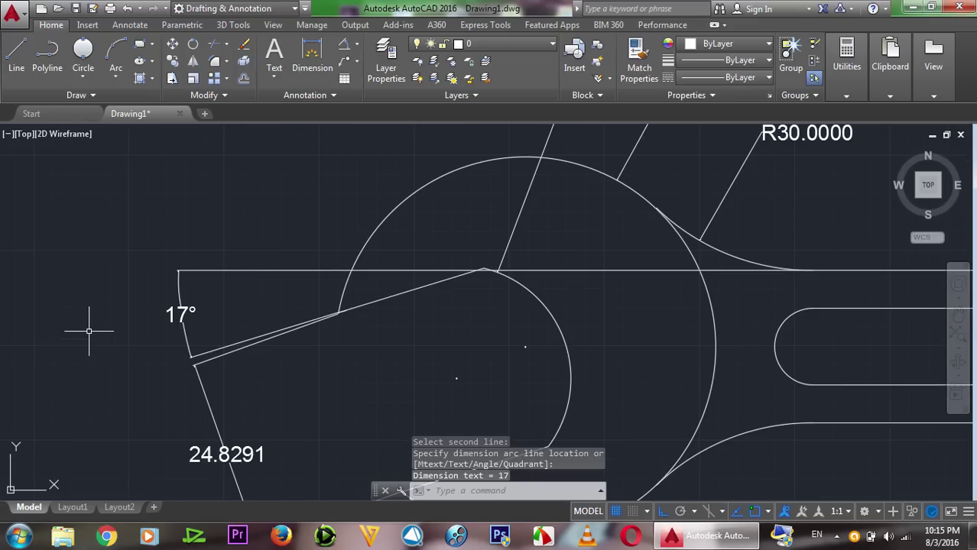
pyautogui.scroll(-2, 88, 331)
pyautogui.scroll(-2, 69, 320)
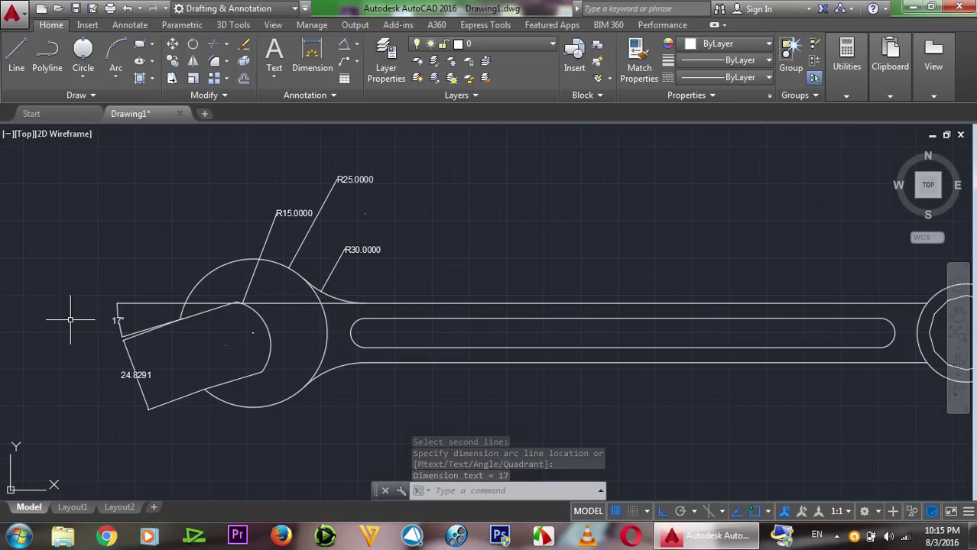
# - Dimension the right ring's outer circle as R16.5000, with the label above the ring
pyautogui.scroll(-2, 70, 320)
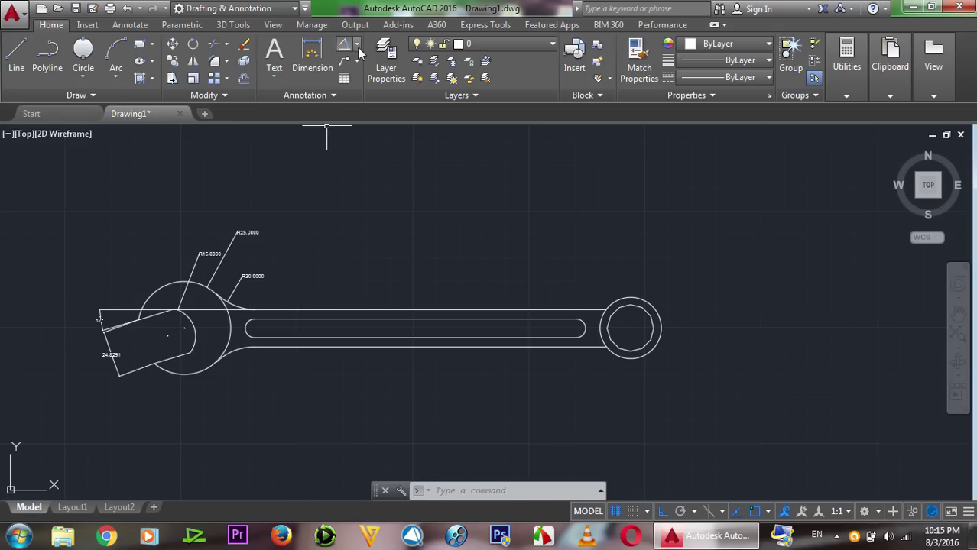
pyautogui.click(358, 44)
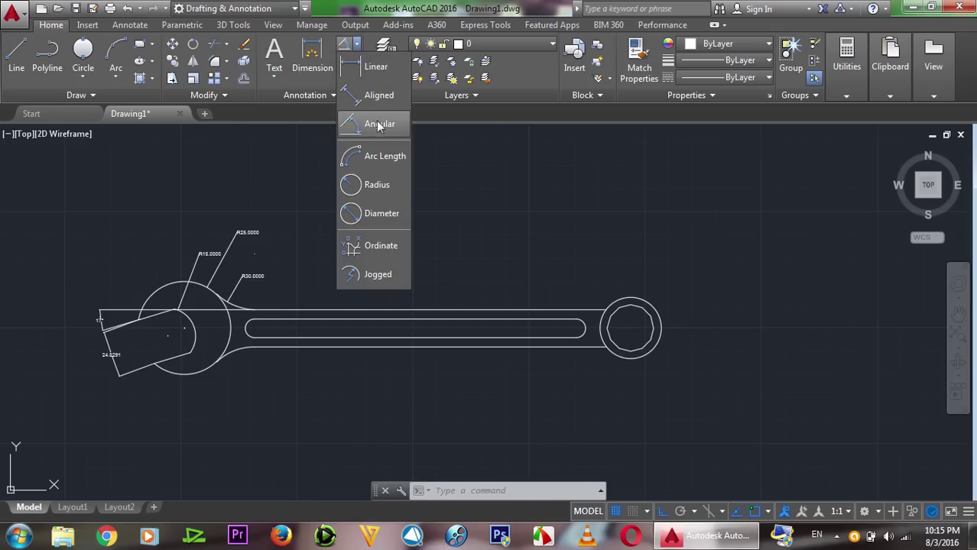
pyautogui.click(373, 189)
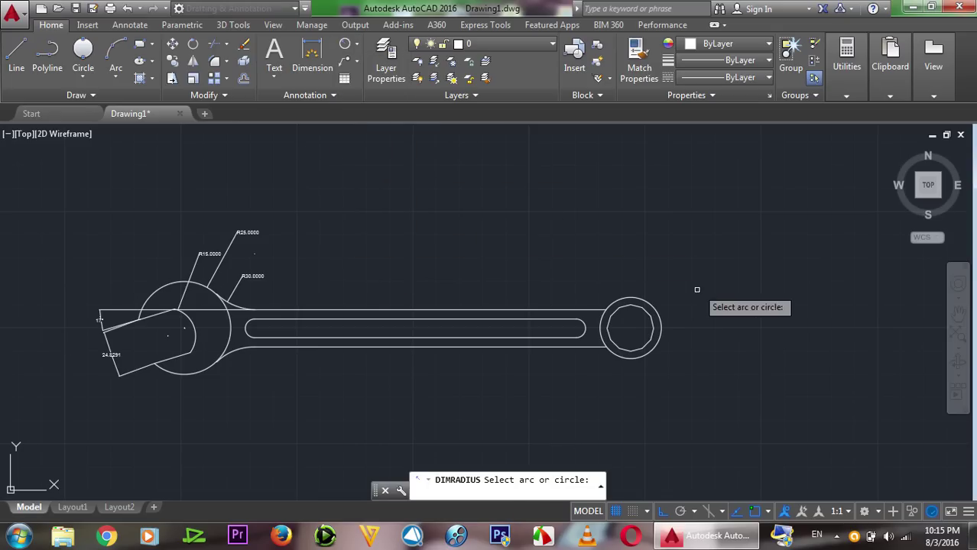
pyautogui.click(646, 301)
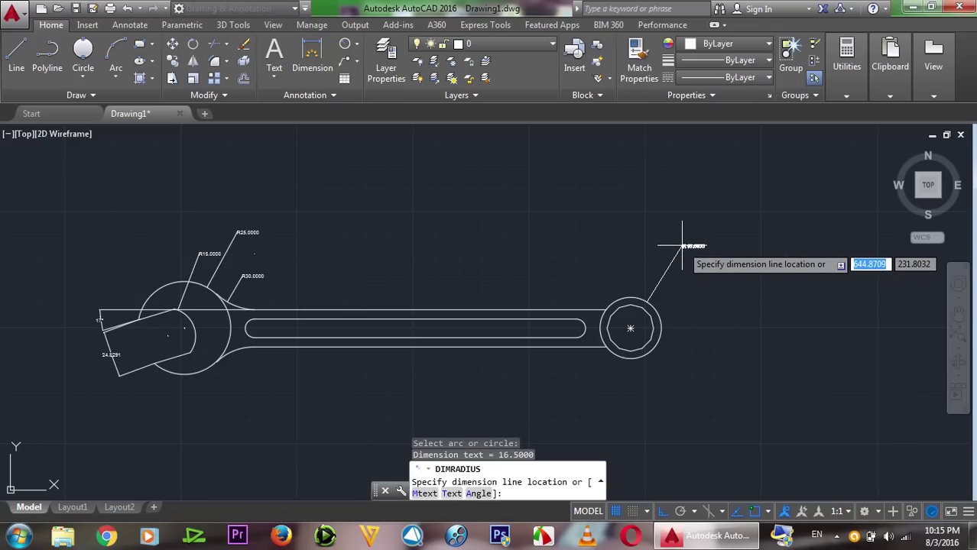
pyautogui.click(682, 246)
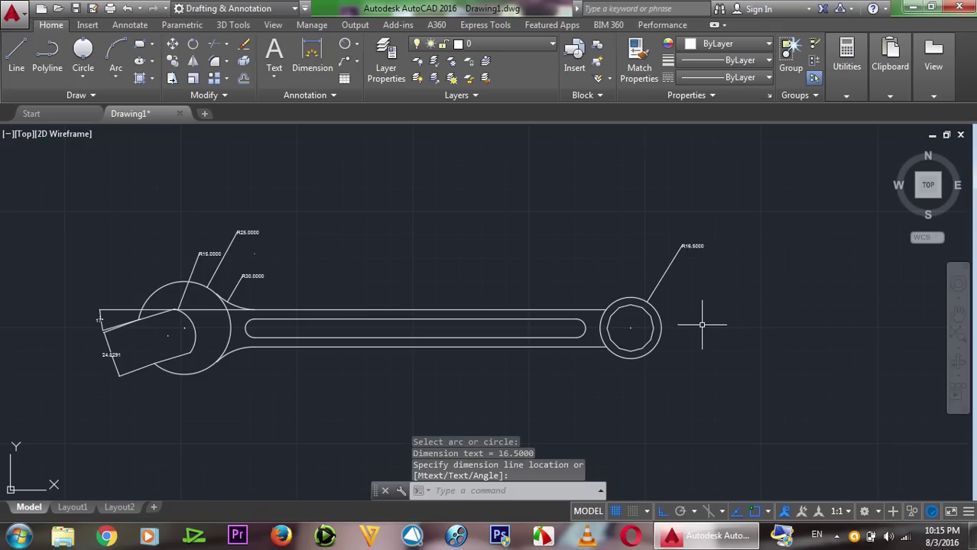
pyautogui.scroll(2, 606, 295)
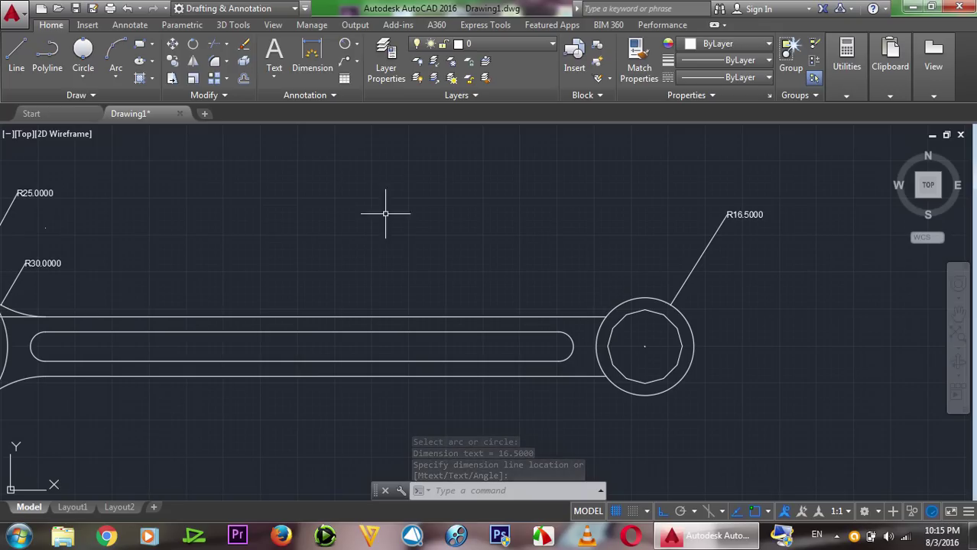
# - Draw two Tan-Tan-Radius circles of radius 20 joining the ring to the upper and lower handle edges
pyautogui.click(83, 76)
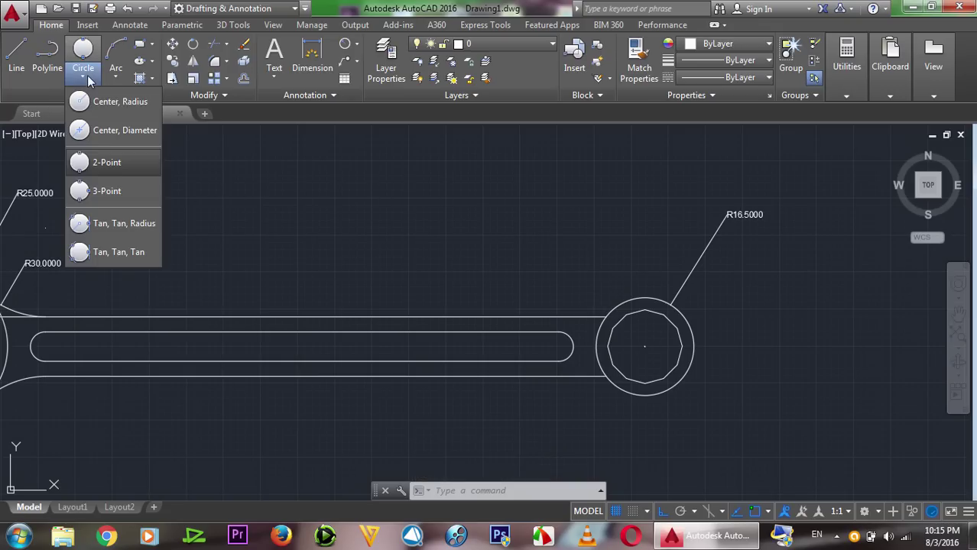
pyautogui.click(118, 223)
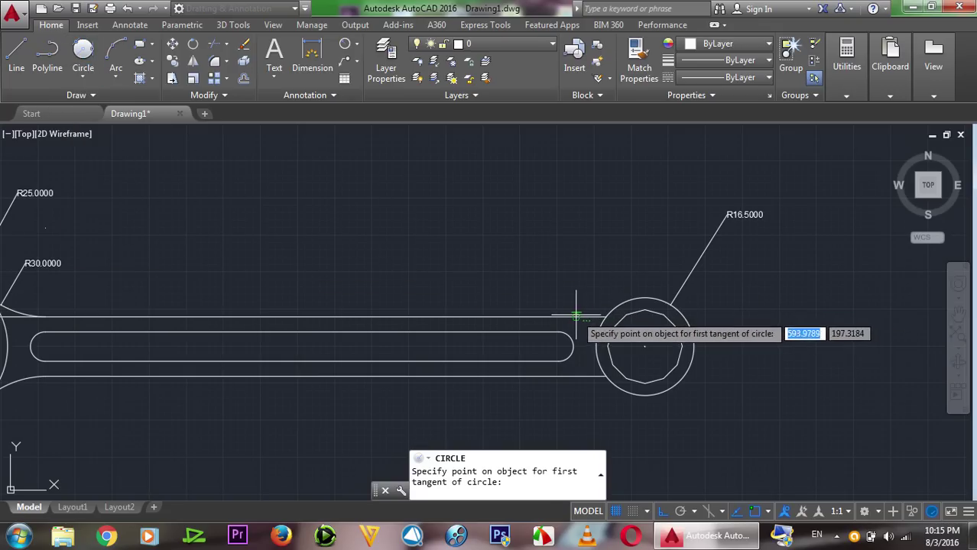
pyautogui.click(623, 304)
pyautogui.click(623, 304)
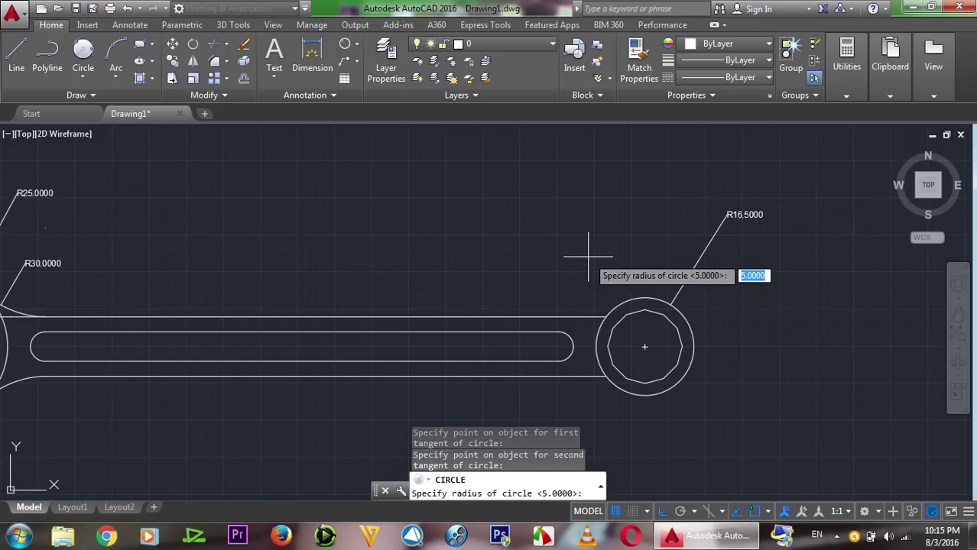
pyautogui.write('0')
pyautogui.press('Return')
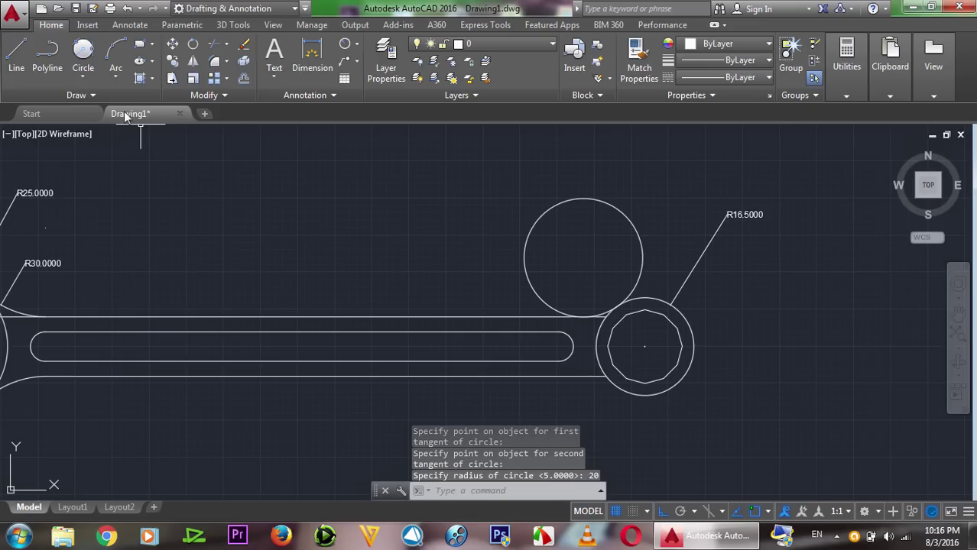
pyautogui.click(83, 51)
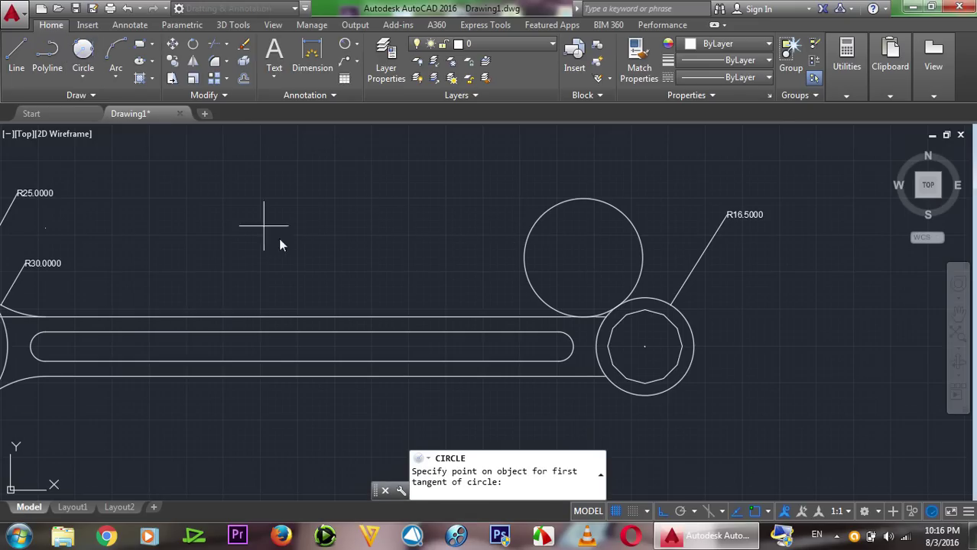
pyautogui.click(565, 376)
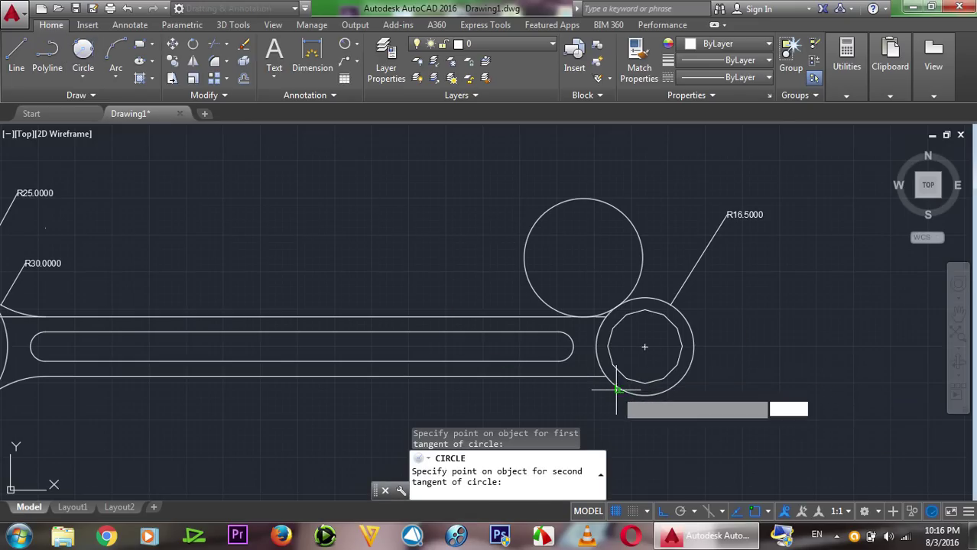
pyautogui.click(616, 390)
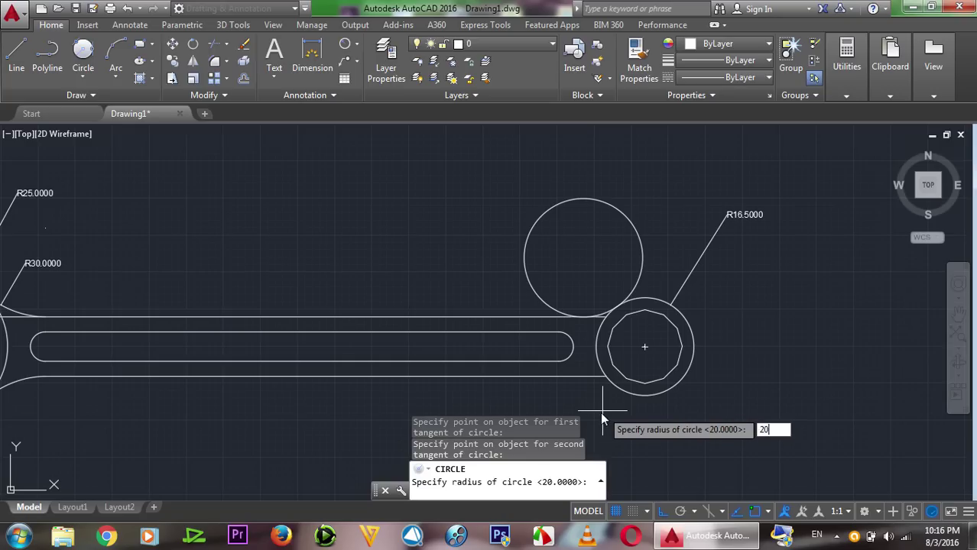
pyautogui.press('Return')
# - Trim away the excess arcs of the upper and lower radius-20 circles
pyautogui.write('TR')
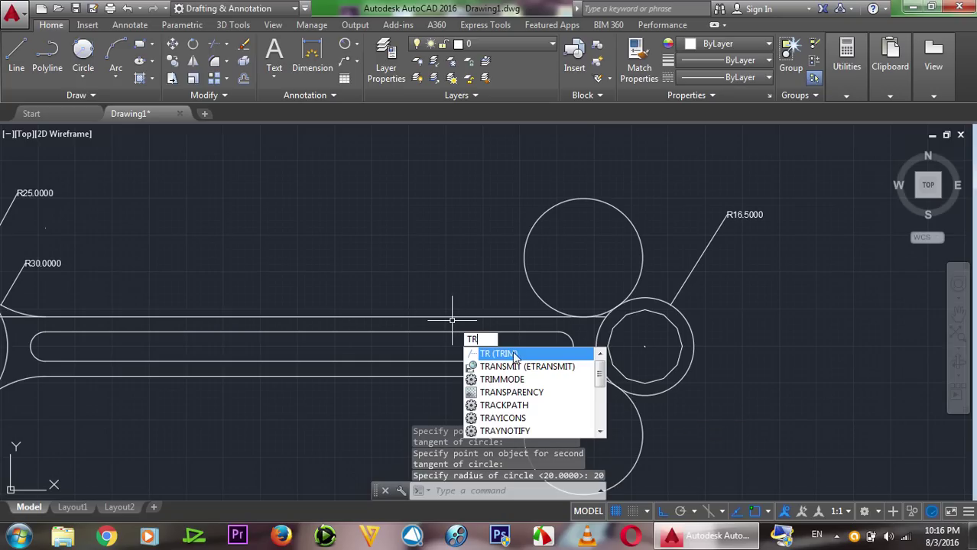
pyautogui.press('Return')
pyautogui.press('Return')
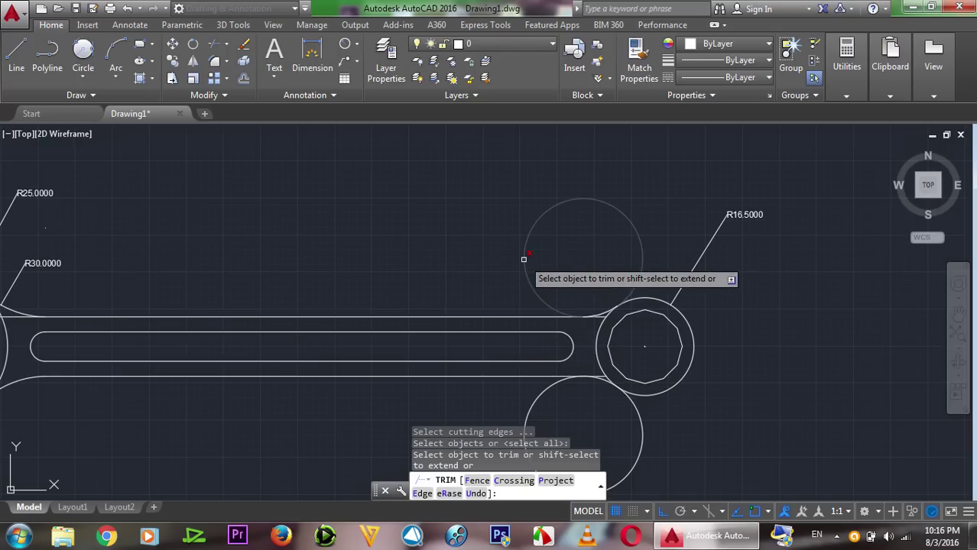
pyautogui.click(524, 259)
pyautogui.click(632, 464)
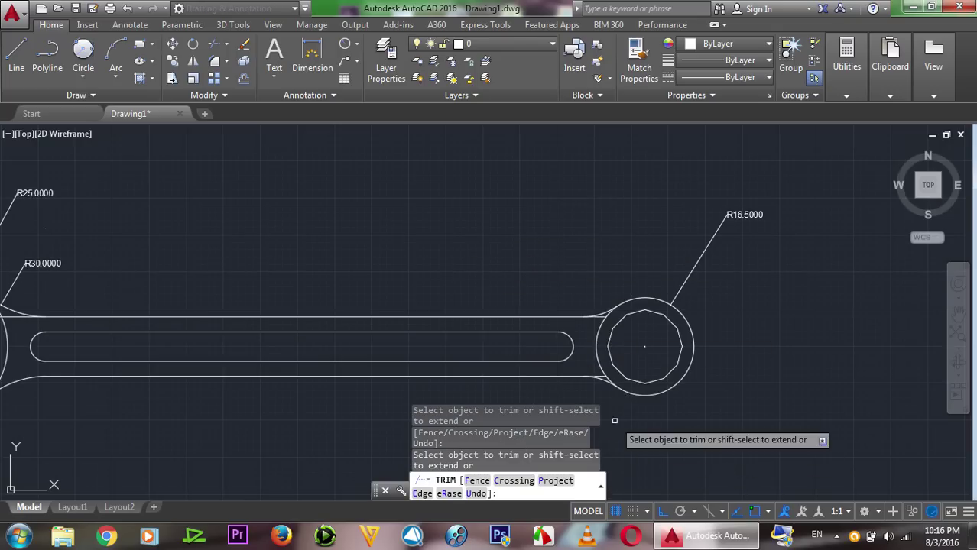
pyautogui.scroll(4, 615, 397)
pyautogui.scroll(3, 544, 342)
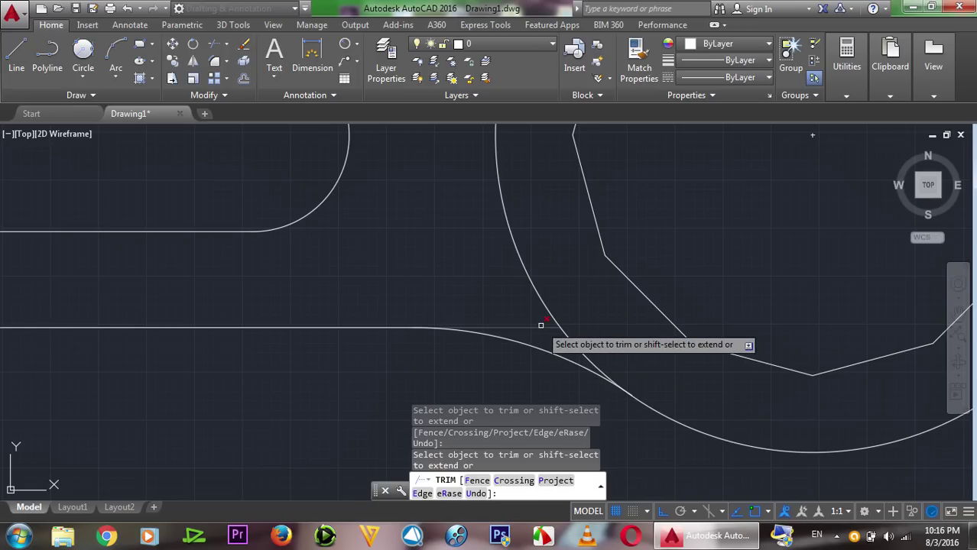
pyautogui.scroll(-5, 541, 326)
pyautogui.scroll(4, 556, 222)
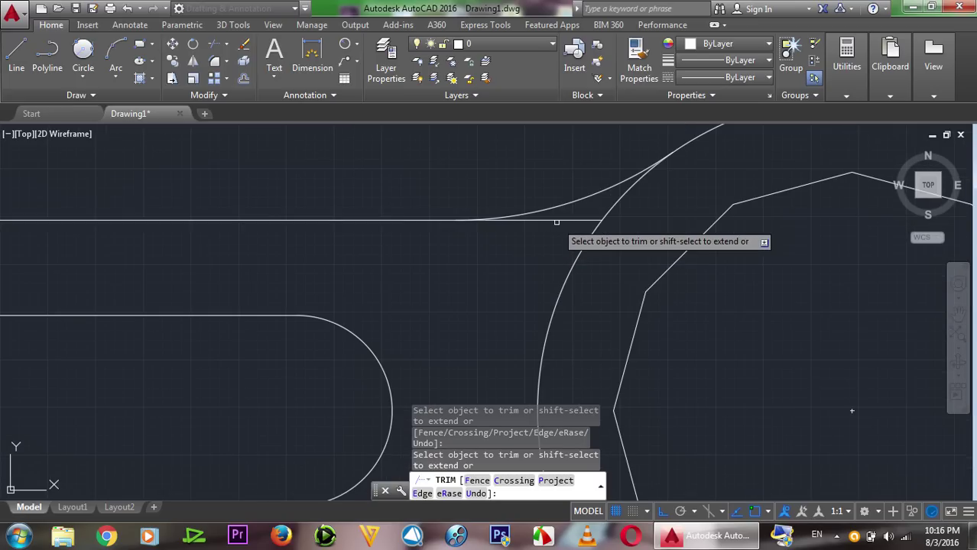
pyautogui.scroll(-4, 558, 219)
pyautogui.scroll(-1, 557, 219)
# - End the trim and zoom out to view the whole wrench
pyautogui.scroll(-2, 558, 219)
pyautogui.scroll(1, 563, 215)
pyautogui.scroll(-1, 559, 216)
pyautogui.scroll(2, 337, 167)
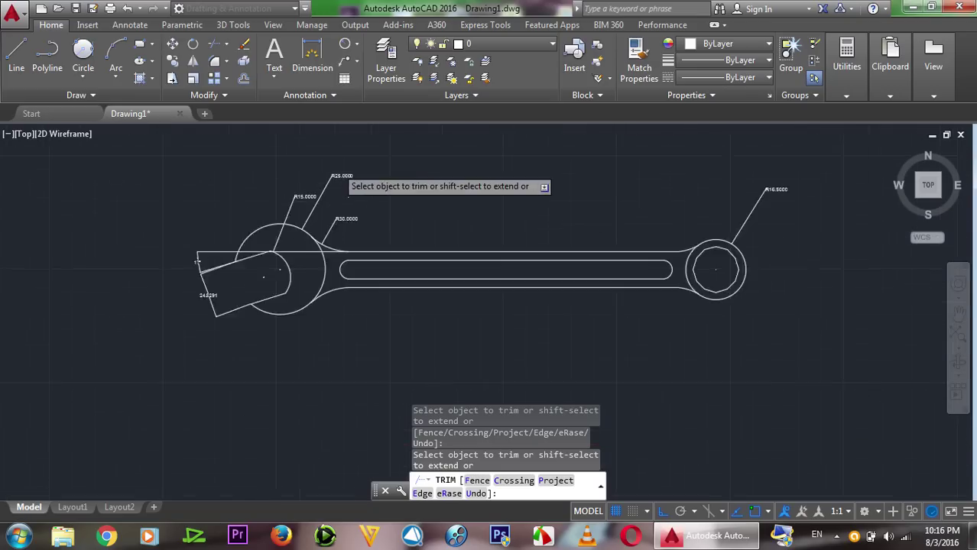
pyautogui.scroll(2, 340, 167)
pyautogui.rightClick(467, 165)
pyautogui.click(499, 175)
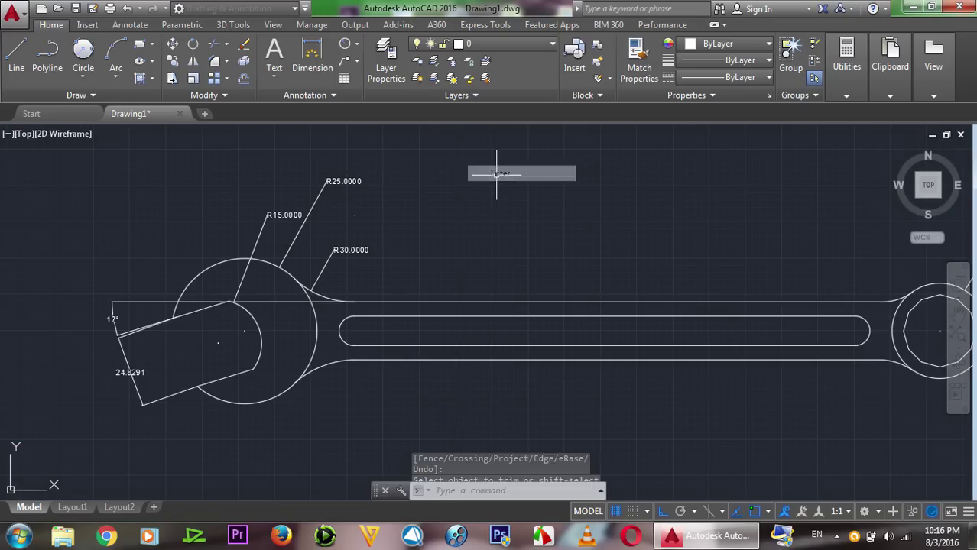
pyautogui.scroll(-2, 497, 175)
pyautogui.scroll(2, 732, 160)
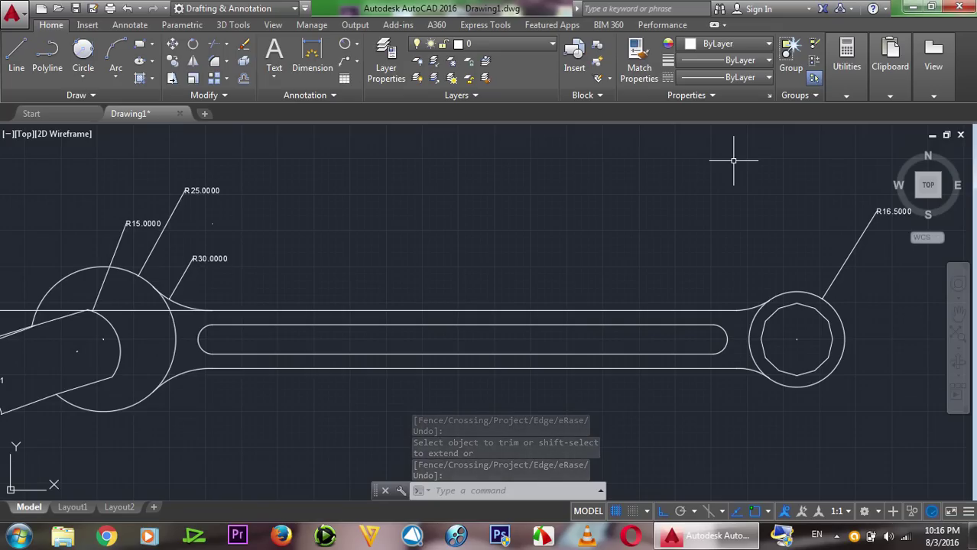
pyautogui.scroll(-2, 733, 160)
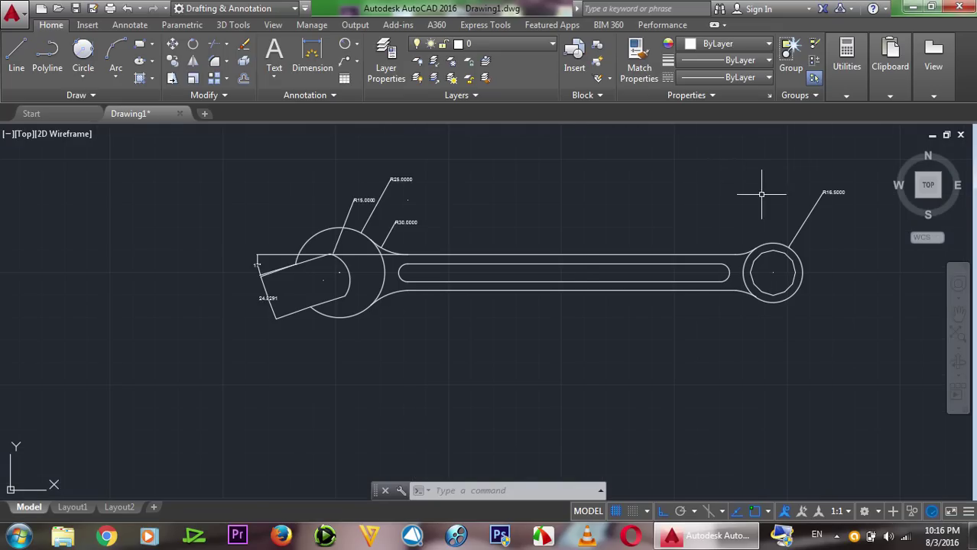
pyautogui.scroll(-2, 742, 192)
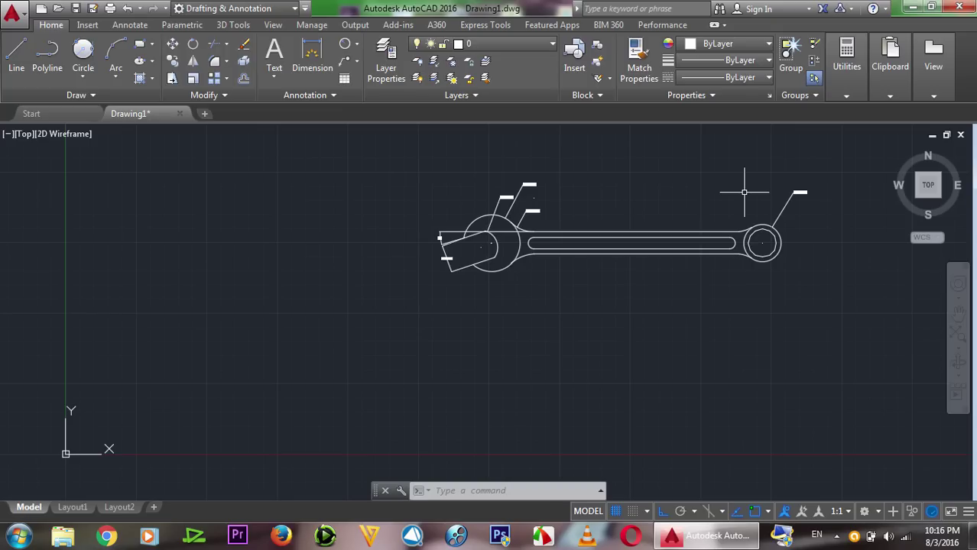
# - Pan the wrench drawing left and down, then exit Pan
pyautogui.click(957, 310)
pyautogui.moveTo(780, 287); pyautogui.dragTo(499, 319)
pyautogui.rightClick(657, 190)
pyautogui.click(691, 200)
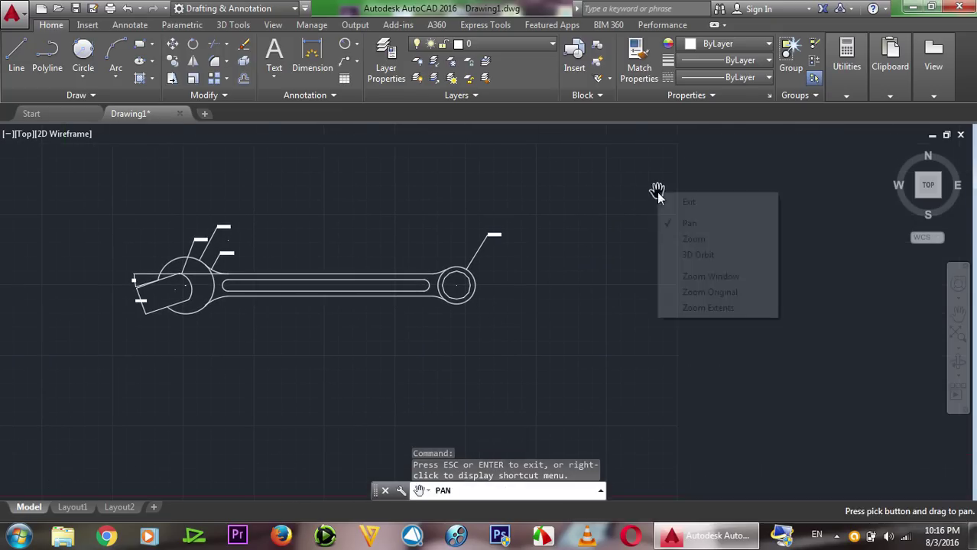
pyautogui.click(693, 201)
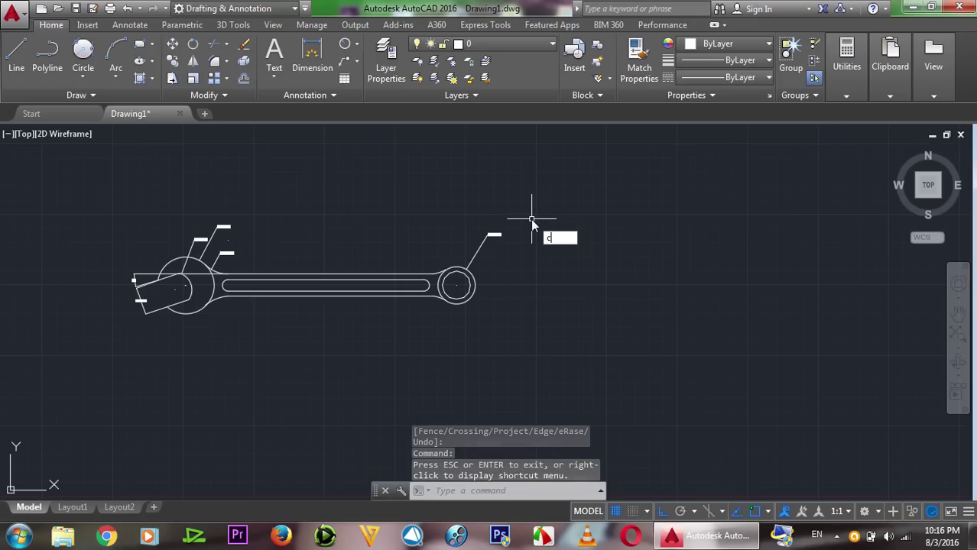
# - Copy all 23 wrench objects from the ring centre to a position on the right
pyautogui.write('o')
pyautogui.press('Return')
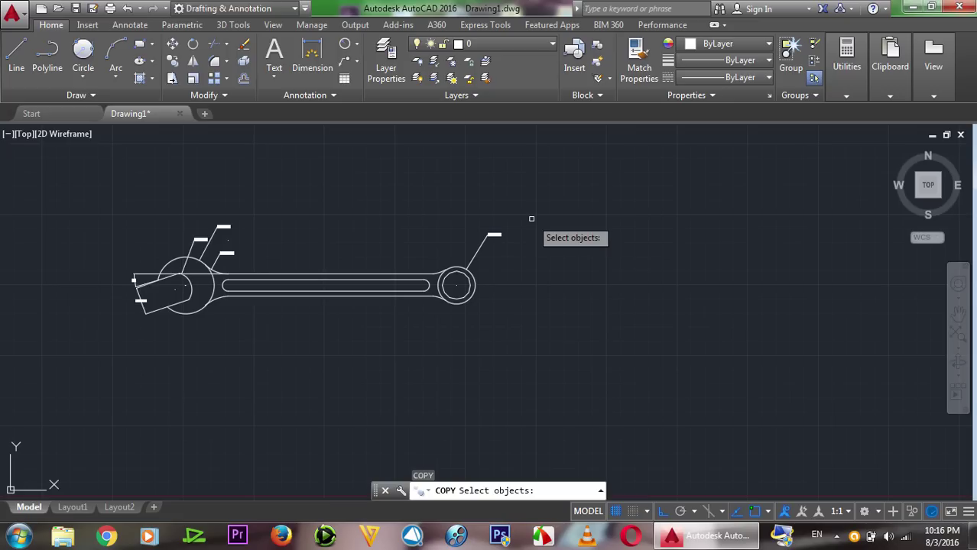
pyautogui.click(544, 197)
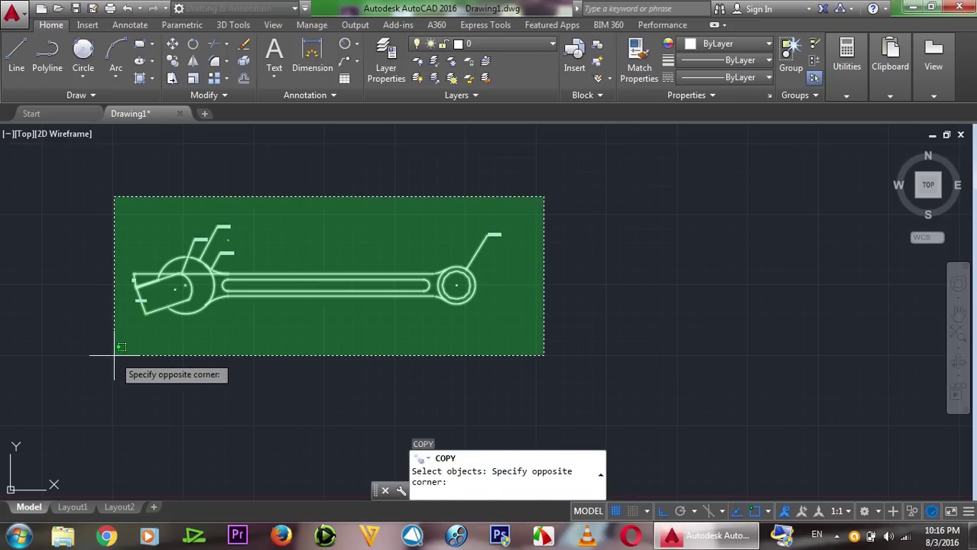
pyautogui.click(116, 350)
pyautogui.press('Return')
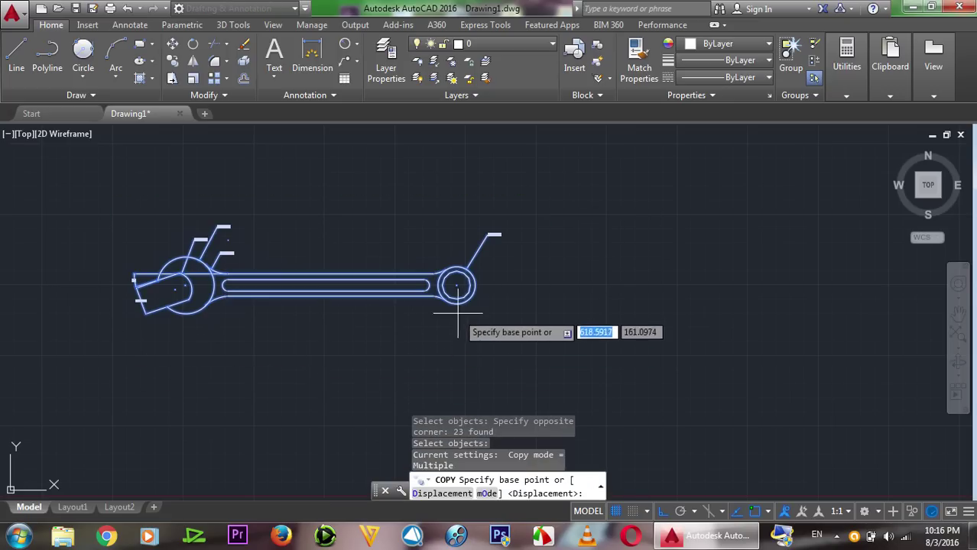
pyautogui.click(456, 286)
pyautogui.scroll(-4, 715, 287)
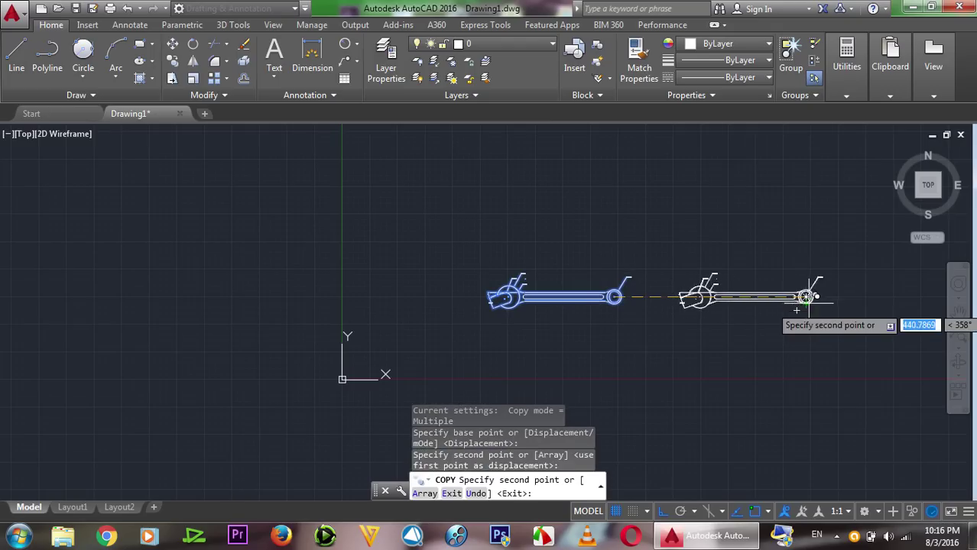
pyautogui.click(805, 298)
pyautogui.scroll(4, 837, 279)
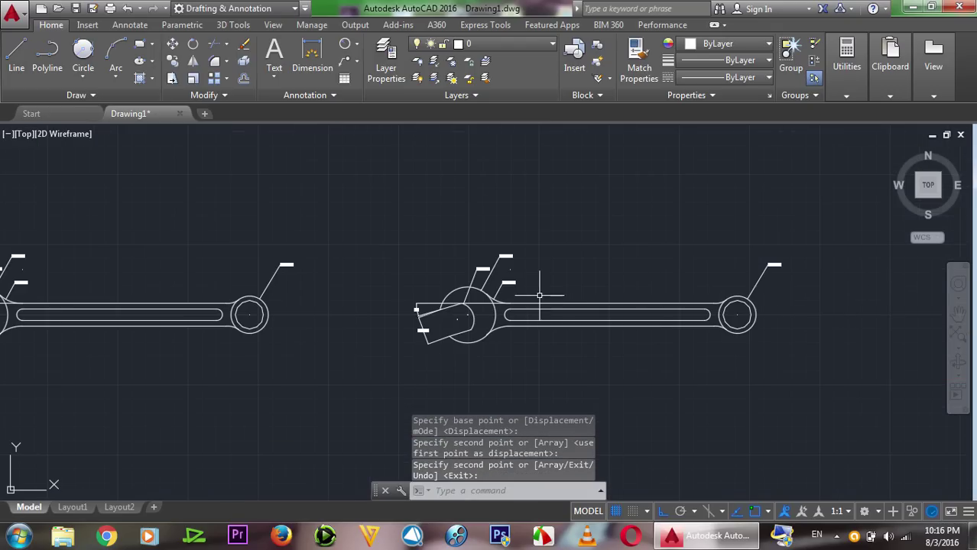
pyautogui.scroll(3, 535, 283)
pyautogui.scroll(1, 539, 295)
# - Erase the copy's six dimensions, including the radii, 17° angle and 24.8291 length
pyautogui.write('e')
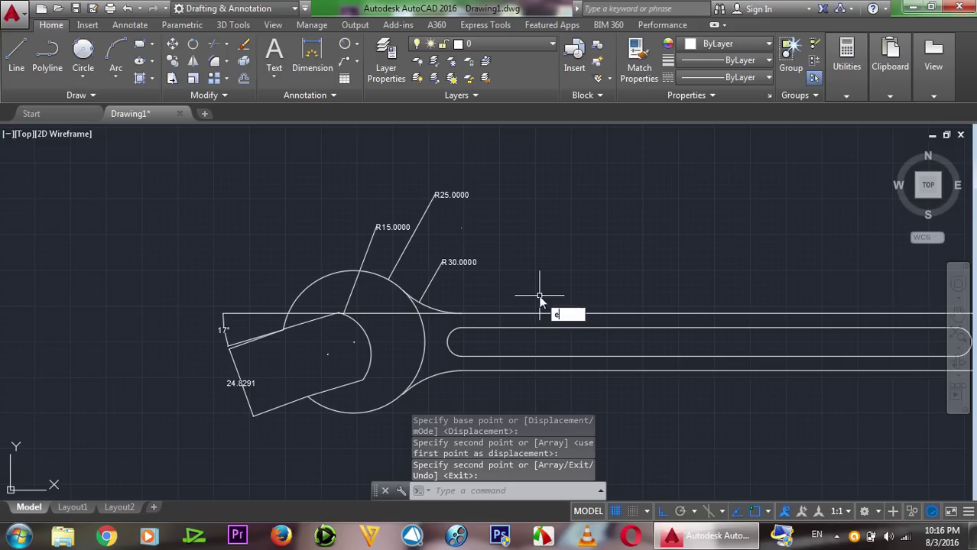
pyautogui.press('Return')
pyautogui.click(492, 163)
pyautogui.click(419, 277)
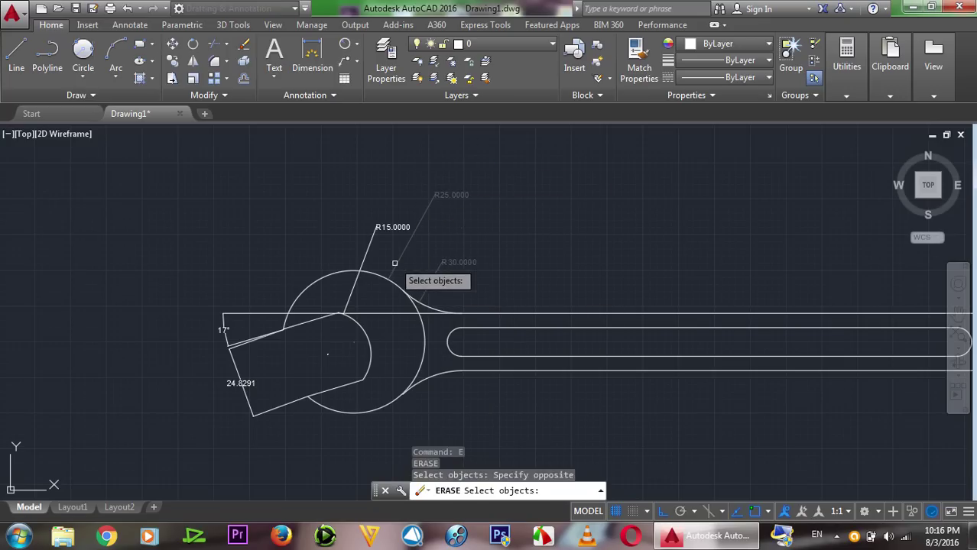
pyautogui.click(372, 236)
pyautogui.click(243, 287)
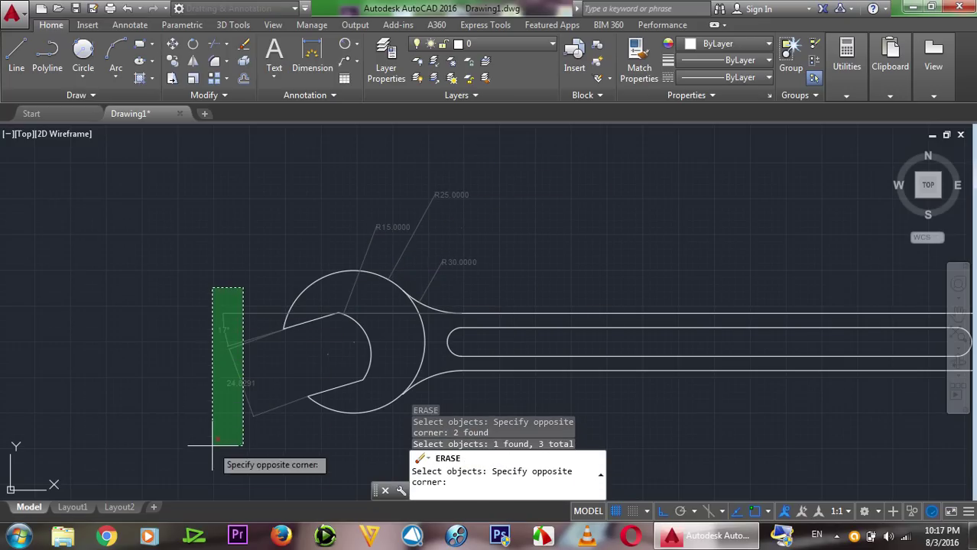
pyautogui.click(210, 468)
pyautogui.scroll(-3, 235, 371)
pyautogui.click(598, 290)
pyautogui.click(569, 333)
pyautogui.press('Return')
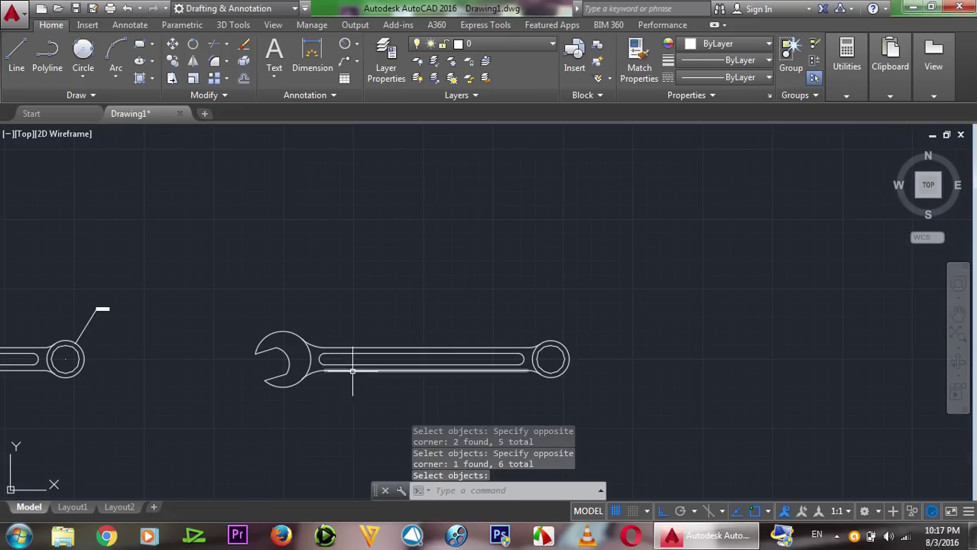
pyautogui.scroll(2, 357, 370)
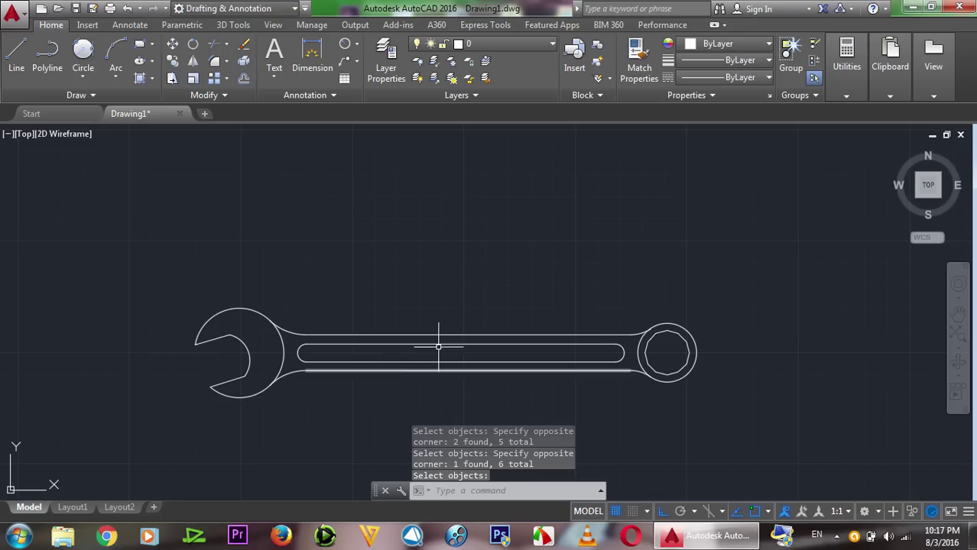
# - Switch to SE isometric and create a boundary polyline around the wrench's outer outline
pyautogui.click(945, 202)
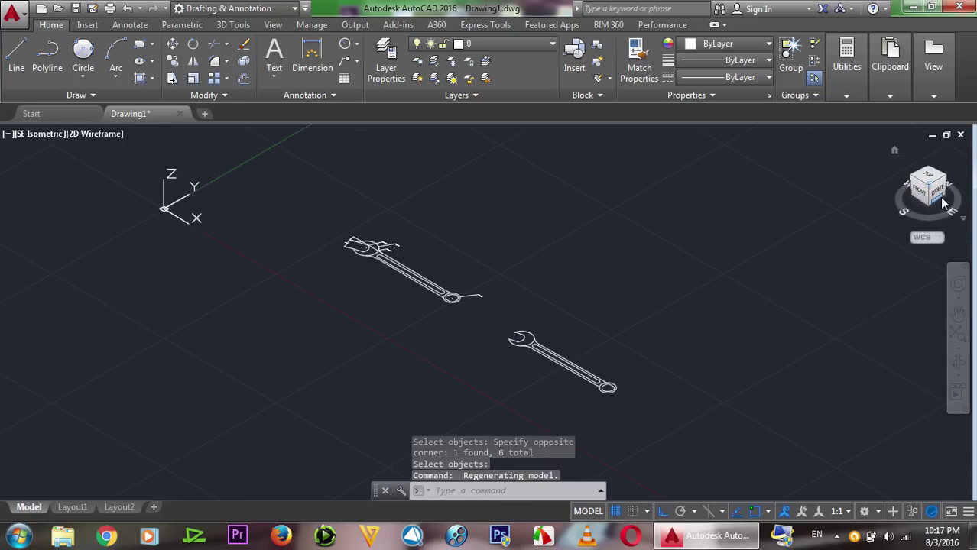
pyautogui.scroll(2, 532, 372)
pyautogui.scroll(4, 531, 328)
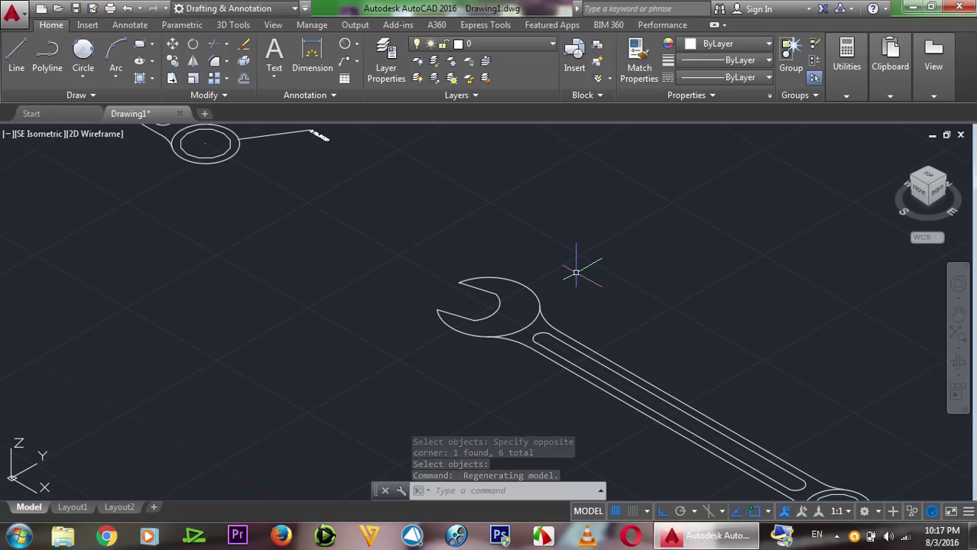
pyautogui.write('C')
pyautogui.press('BackSpace')
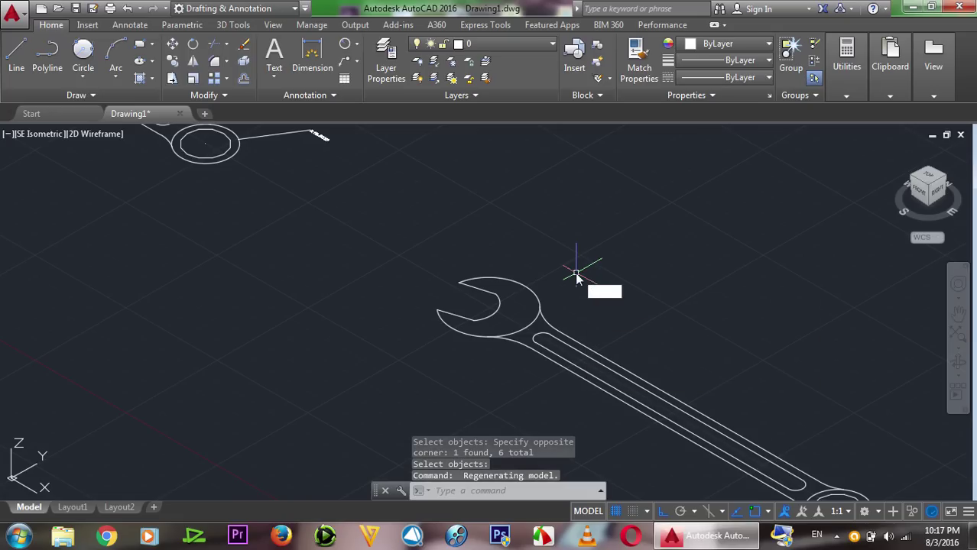
pyautogui.write('o')
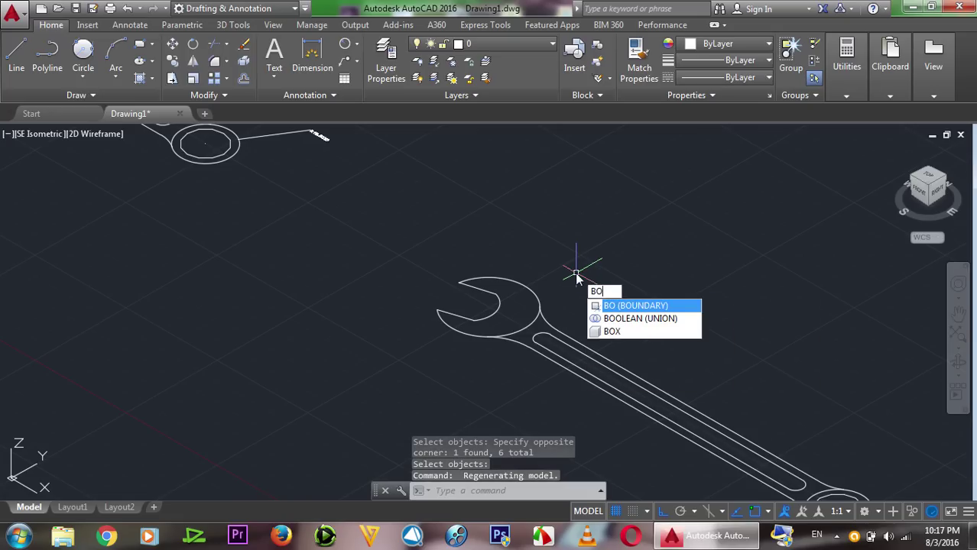
pyautogui.press('Return')
pyautogui.click(404, 207)
pyautogui.click(515, 297)
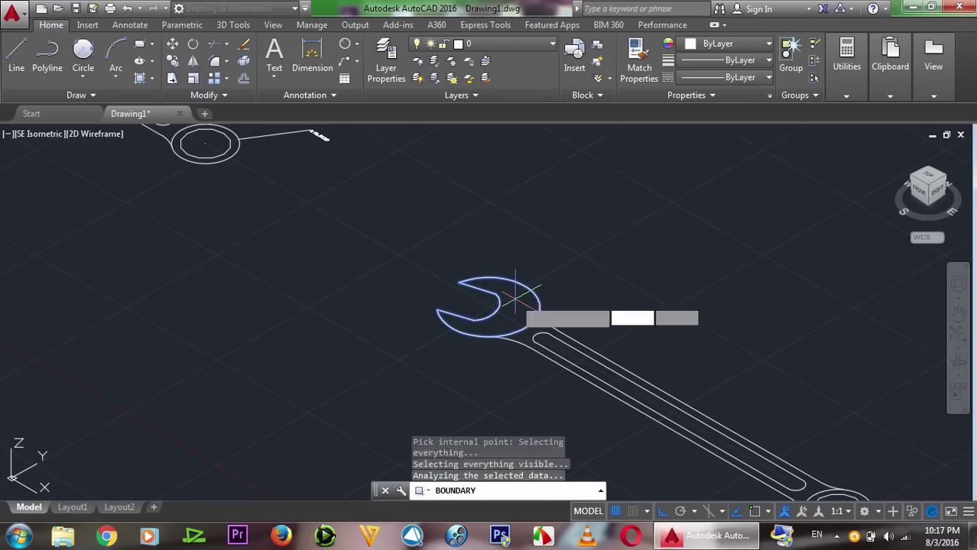
pyautogui.press('Return')
# - Create a second boundary polyline inside the handle slot and select it to check
pyautogui.rightClick(654, 203)
pyautogui.click(691, 211)
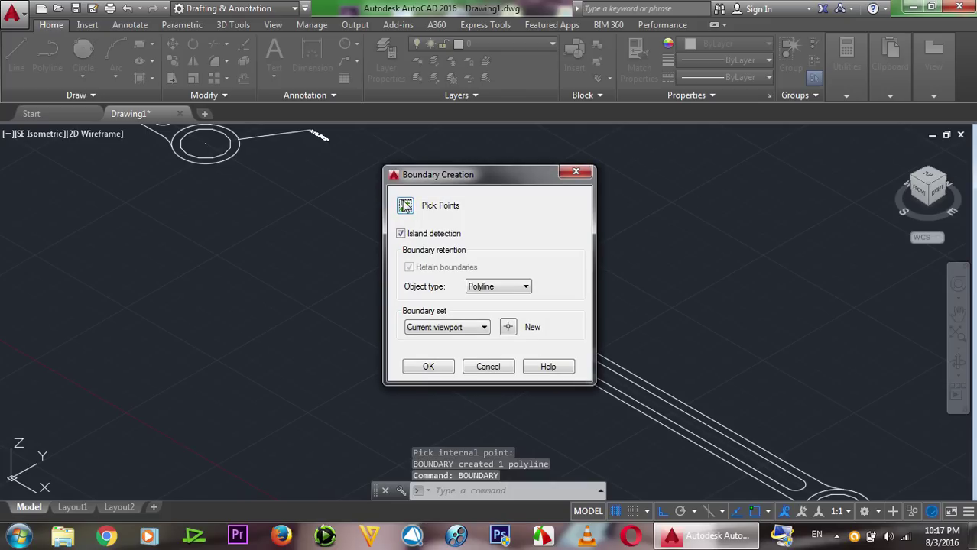
pyautogui.click(404, 207)
pyautogui.scroll(-2, 701, 202)
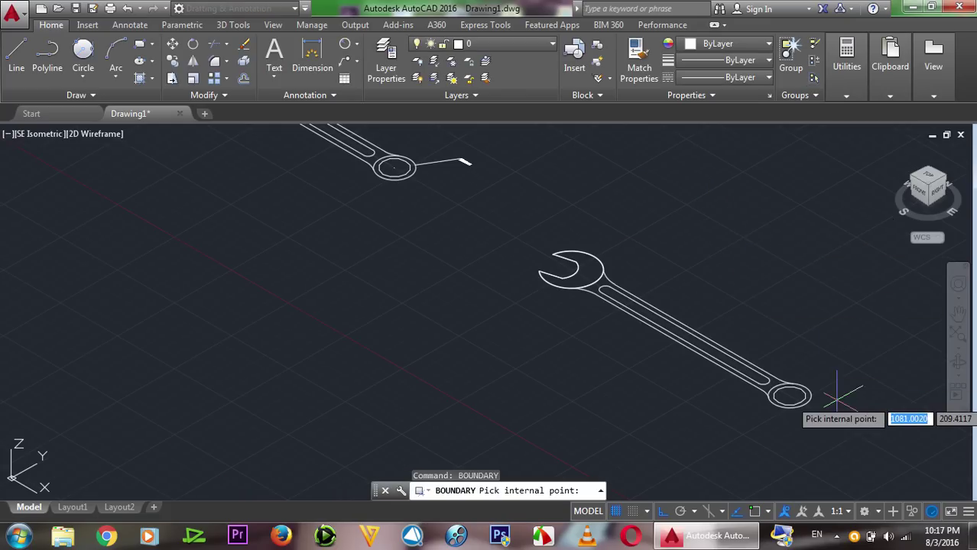
pyautogui.scroll(2, 837, 398)
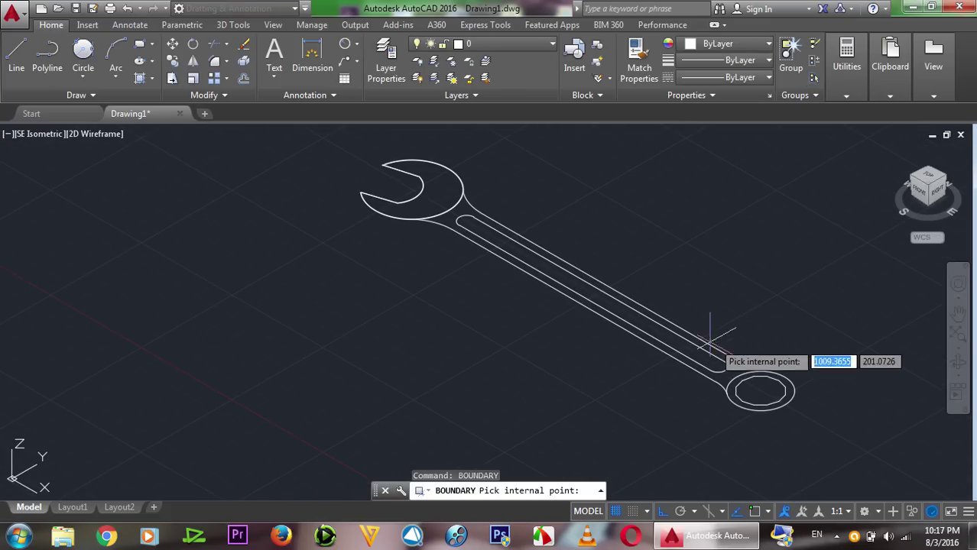
pyautogui.click(664, 335)
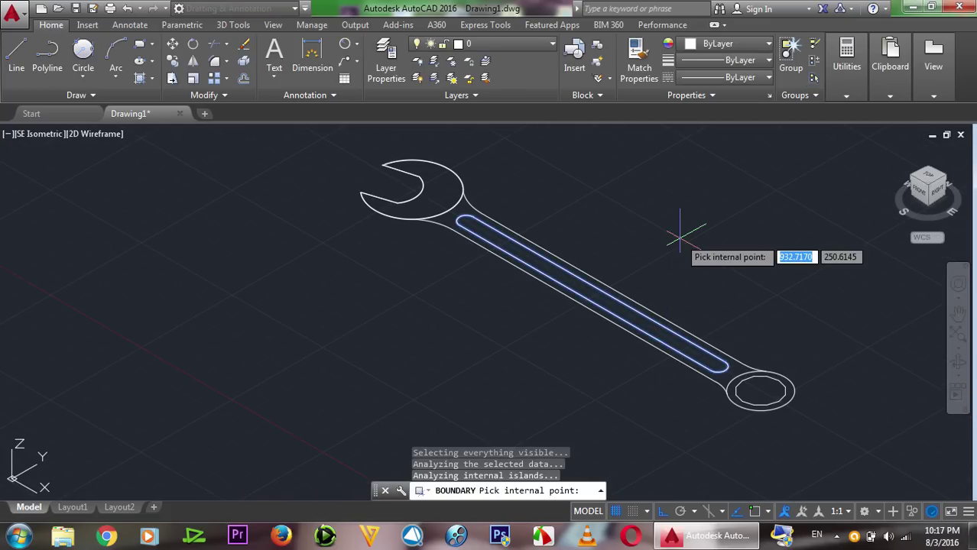
pyautogui.press('Return')
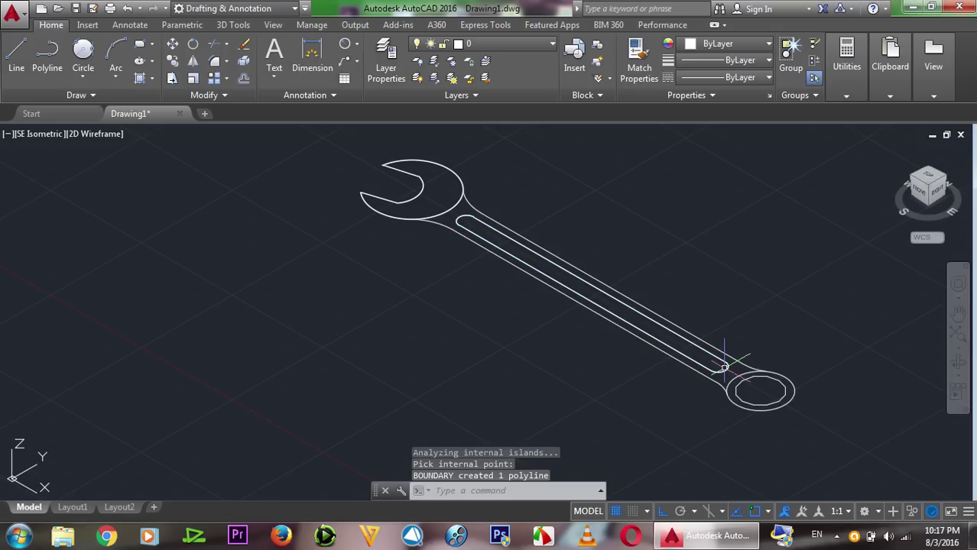
pyautogui.click(723, 368)
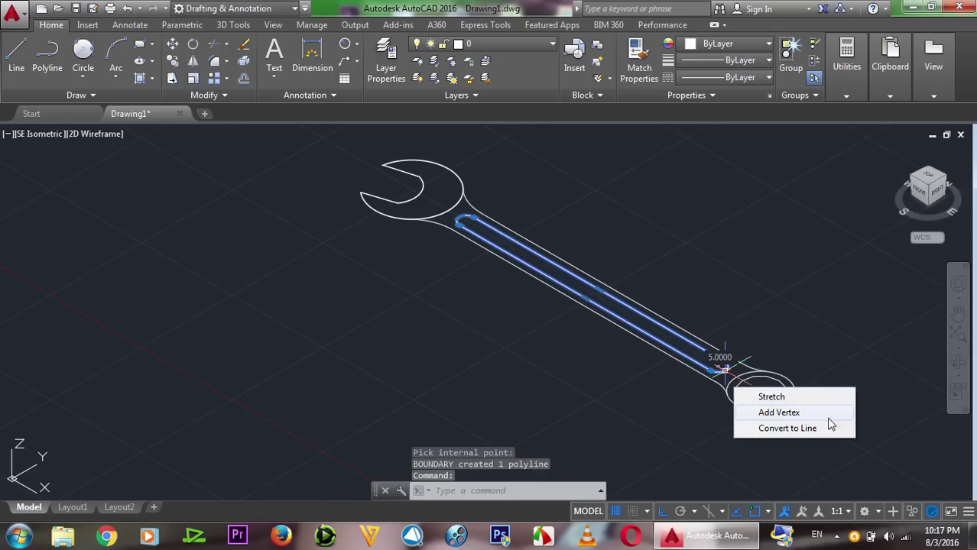
# - Hide the inner handle slot outlines with Isolate Objects > Hide Objects, leaving the outer wrench outline
pyautogui.click(915, 517)
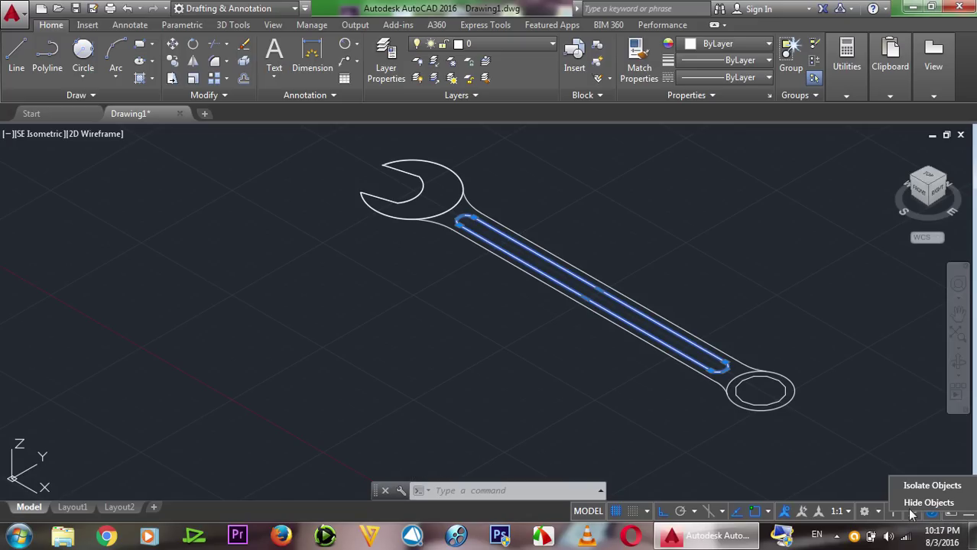
pyautogui.click(928, 529)
pyautogui.scroll(2, 690, 368)
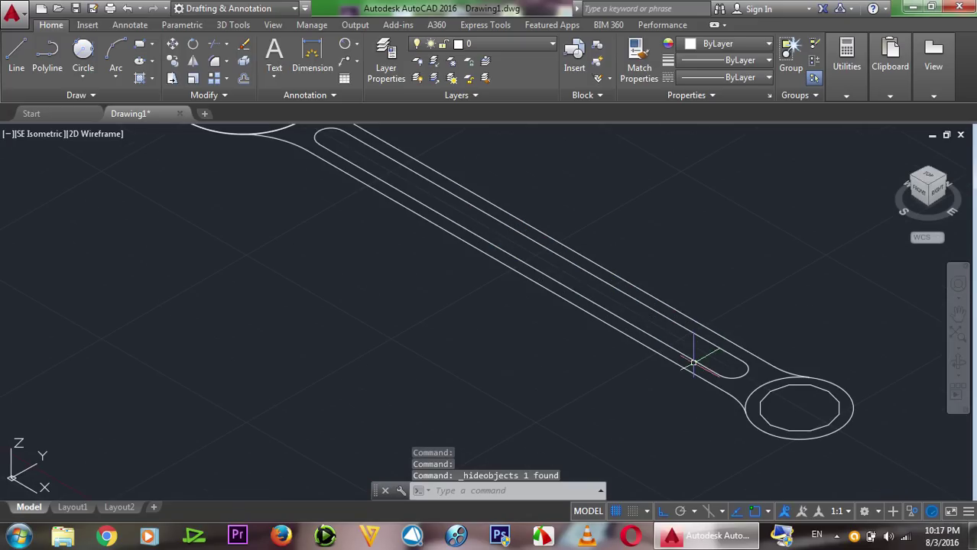
pyautogui.click(754, 368)
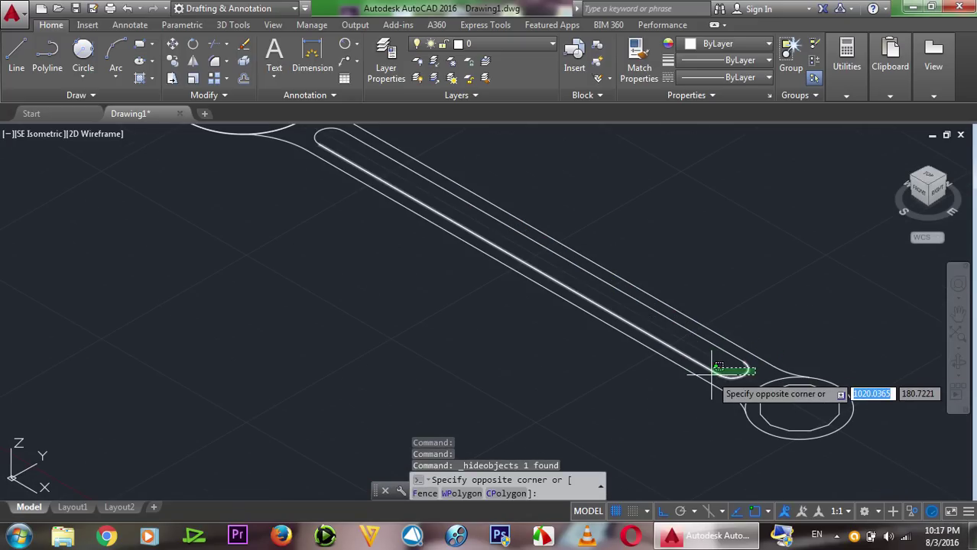
pyautogui.click(719, 358)
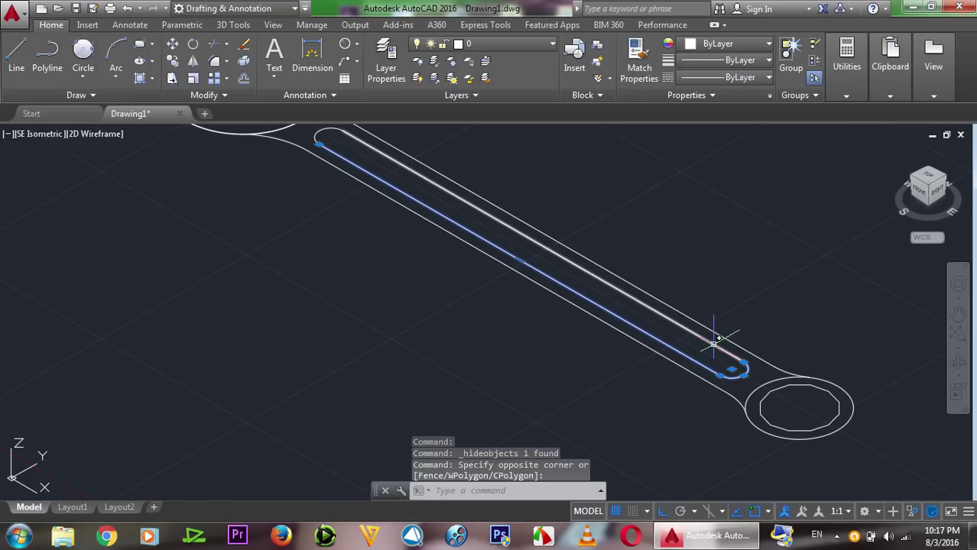
pyautogui.click(320, 134)
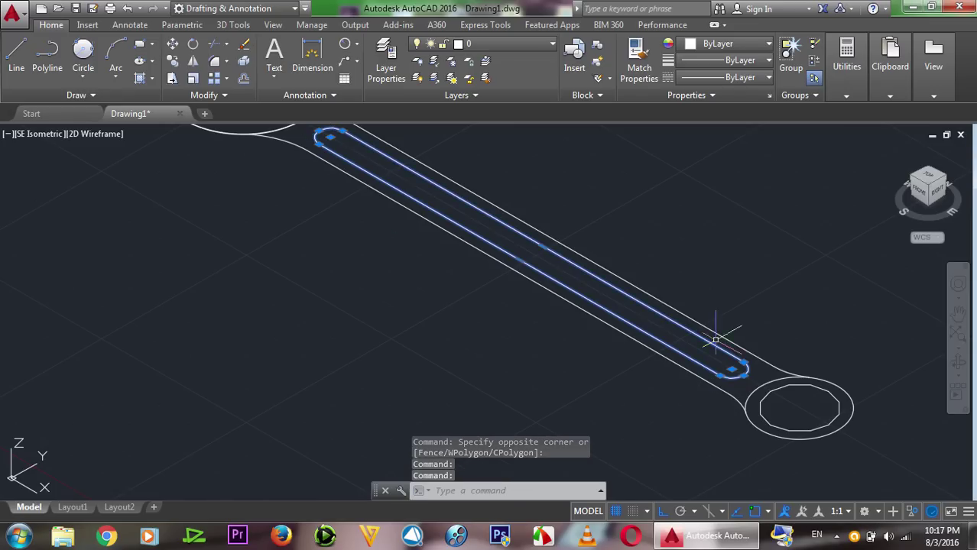
pyautogui.click(909, 511)
pyautogui.click(885, 483)
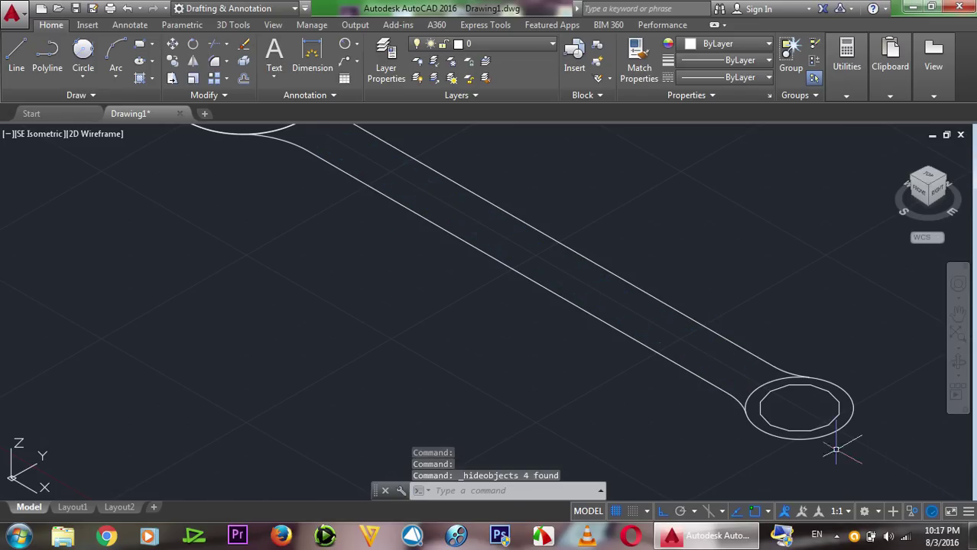
pyautogui.scroll(-2, 761, 344)
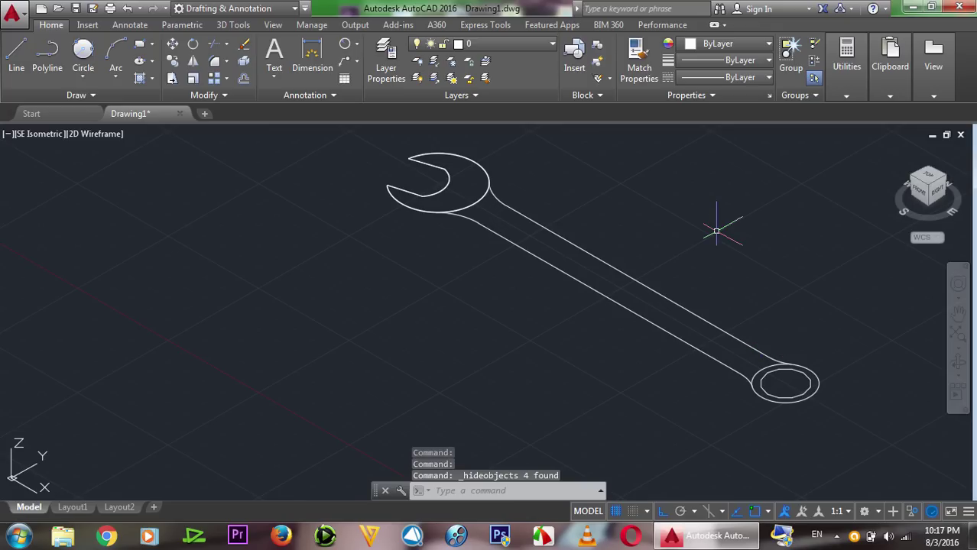
# - Create one closed boundary polyline with BO by picking a point inside the wrench outline
pyautogui.write('BO')
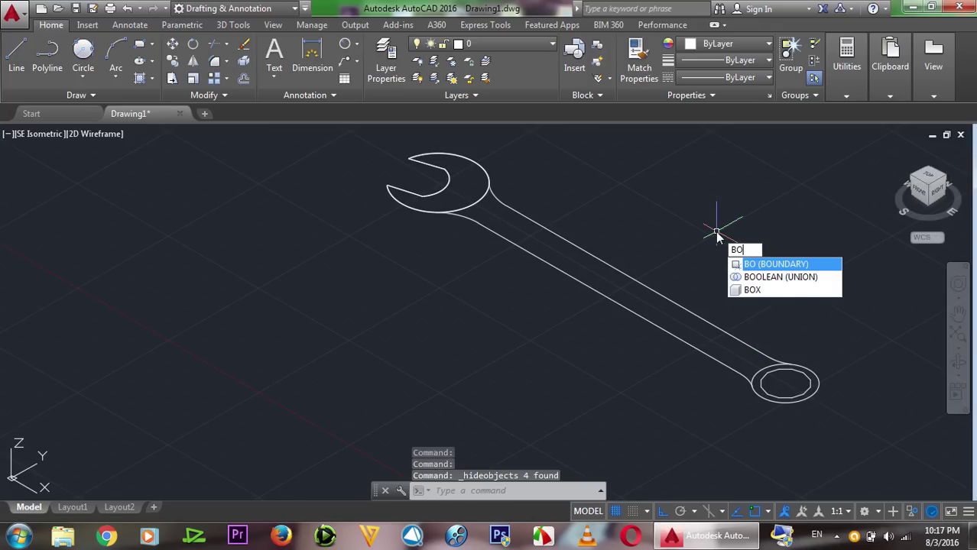
pyautogui.press('Return')
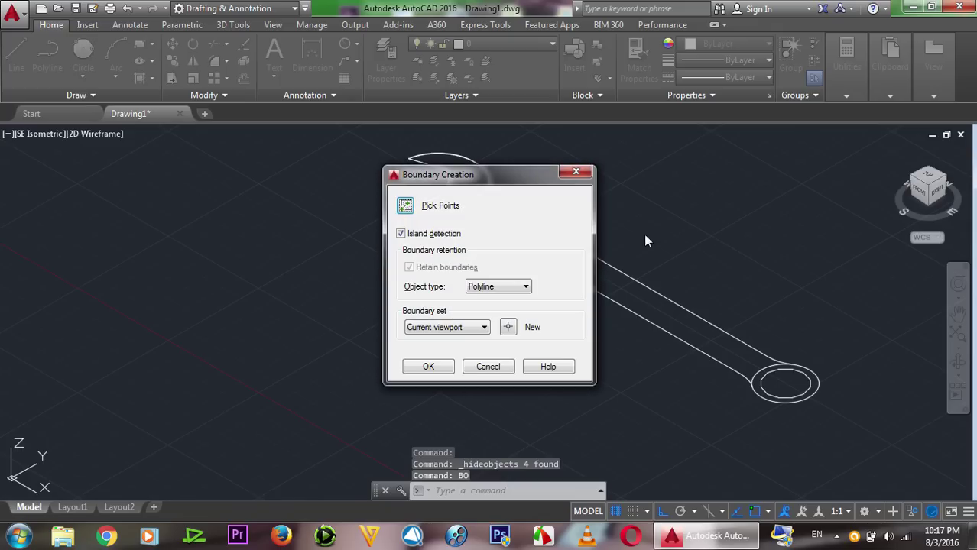
pyautogui.click(405, 206)
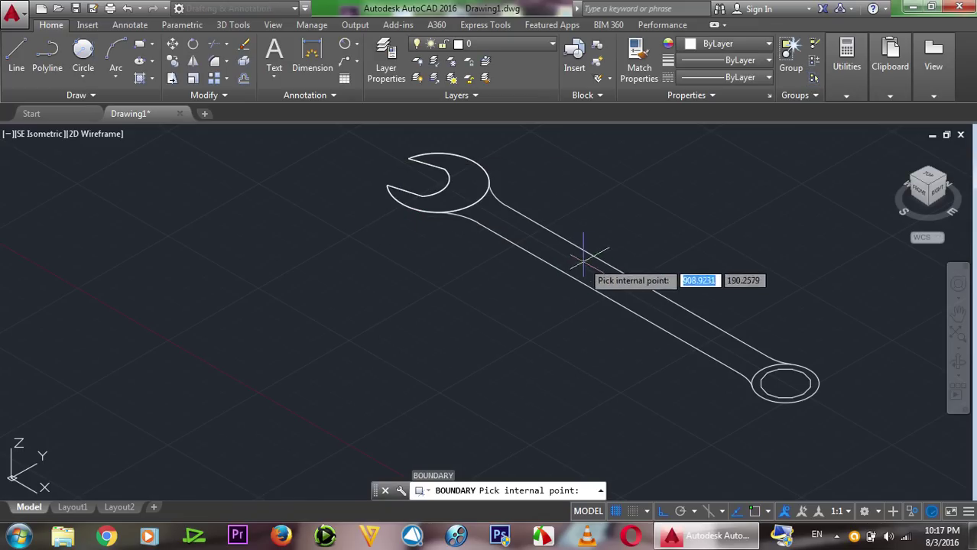
pyautogui.press('Return')
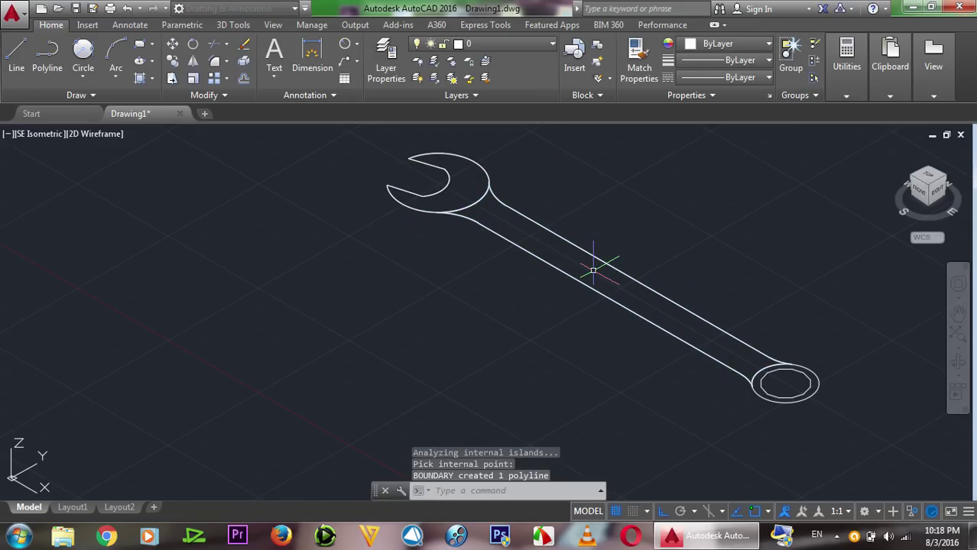
pyautogui.scroll(-2, 593, 269)
pyautogui.scroll(2, 590, 230)
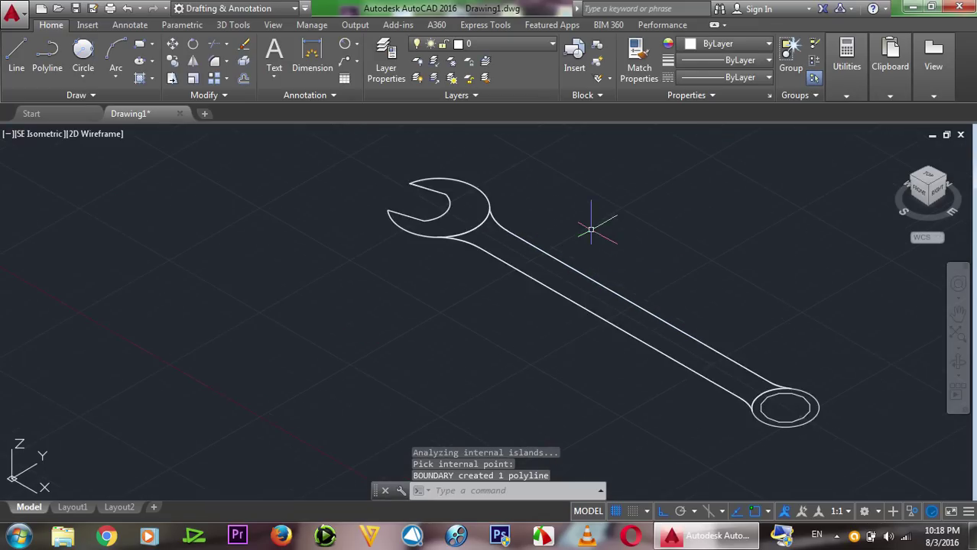
# - Extrude the wrench head outline to a height of 10
pyautogui.click(229, 25)
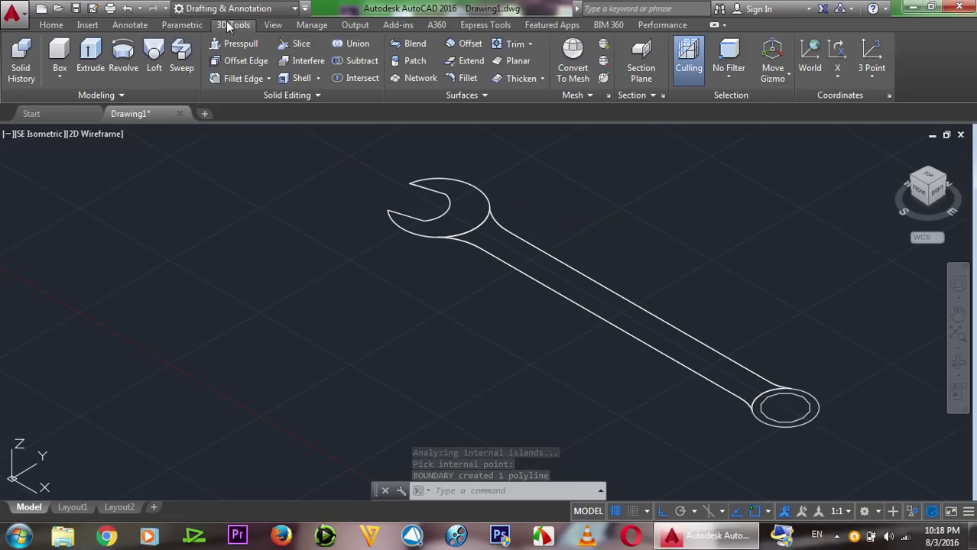
pyautogui.click(91, 55)
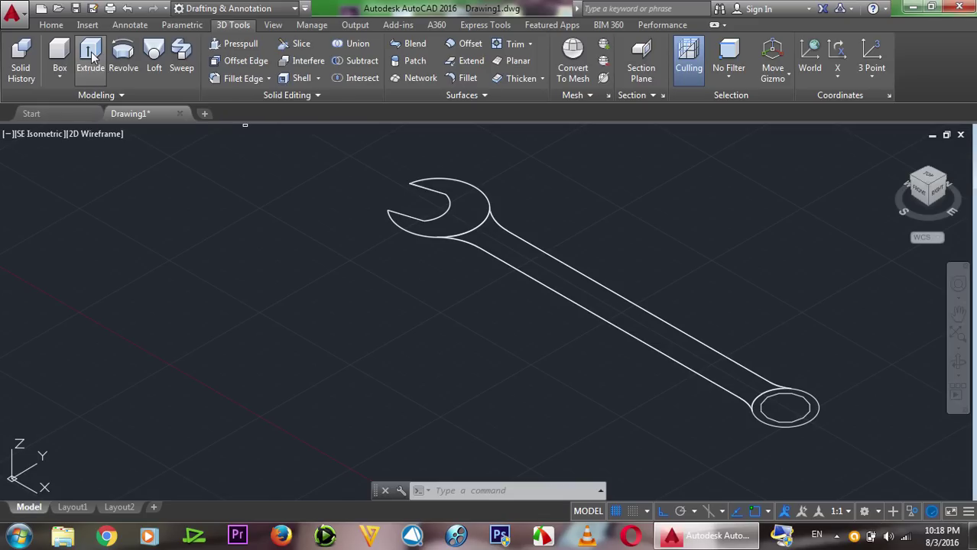
pyautogui.click(396, 227)
pyautogui.rightClick(396, 228)
pyautogui.click(432, 241)
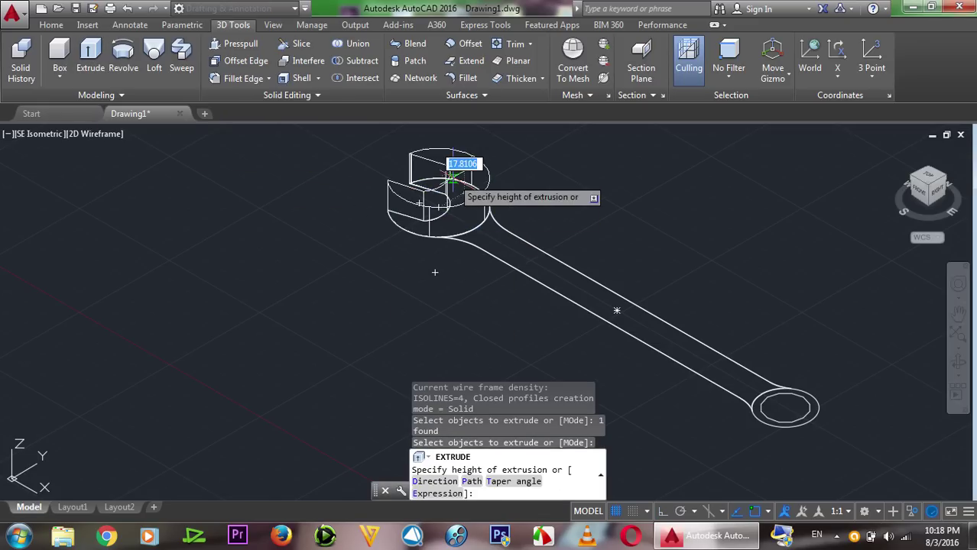
pyautogui.write('10')
pyautogui.press('Return')
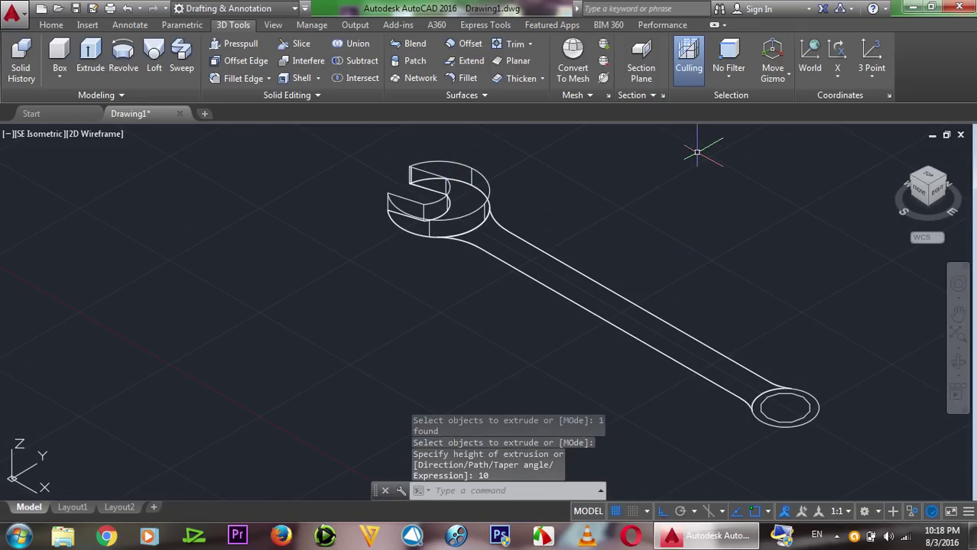
# - Extrude the wrench body outline to a height of 6
pyautogui.rightClick(696, 152)
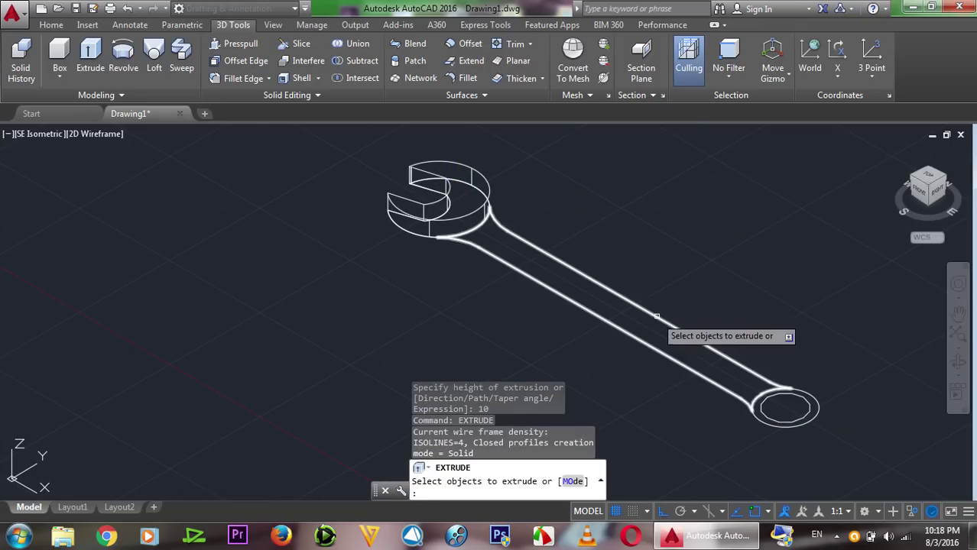
pyautogui.click(656, 316)
pyautogui.rightClick(656, 315)
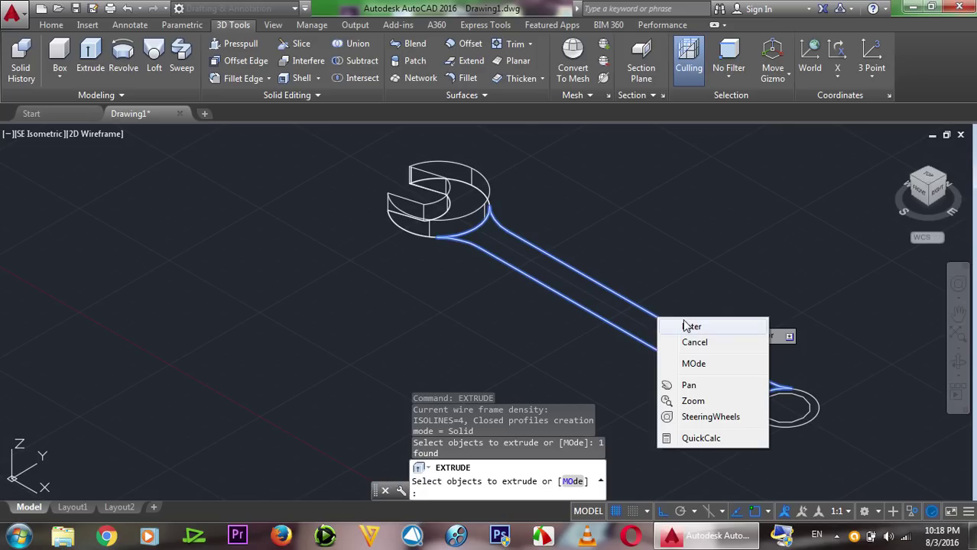
pyautogui.click(691, 327)
pyautogui.write('6')
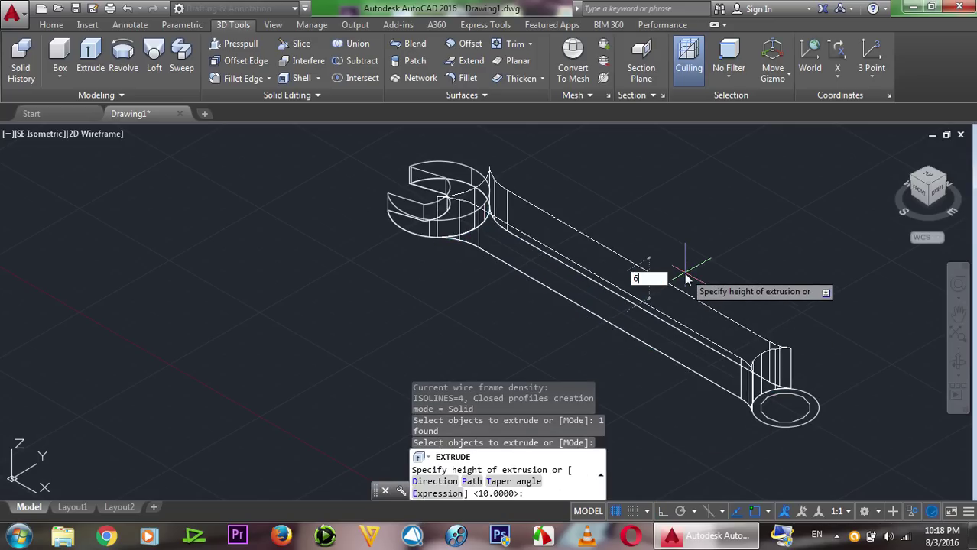
pyautogui.press('Return')
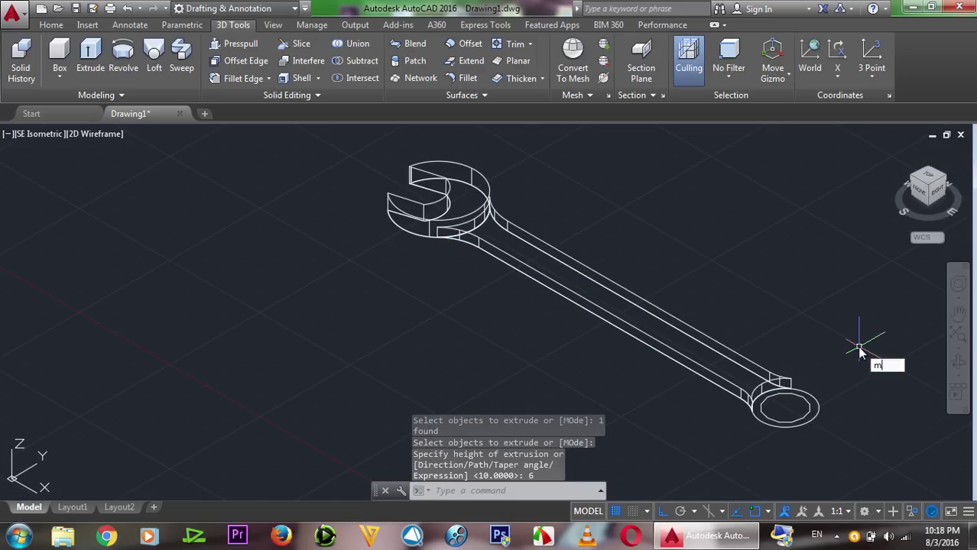
pyautogui.press('Return')
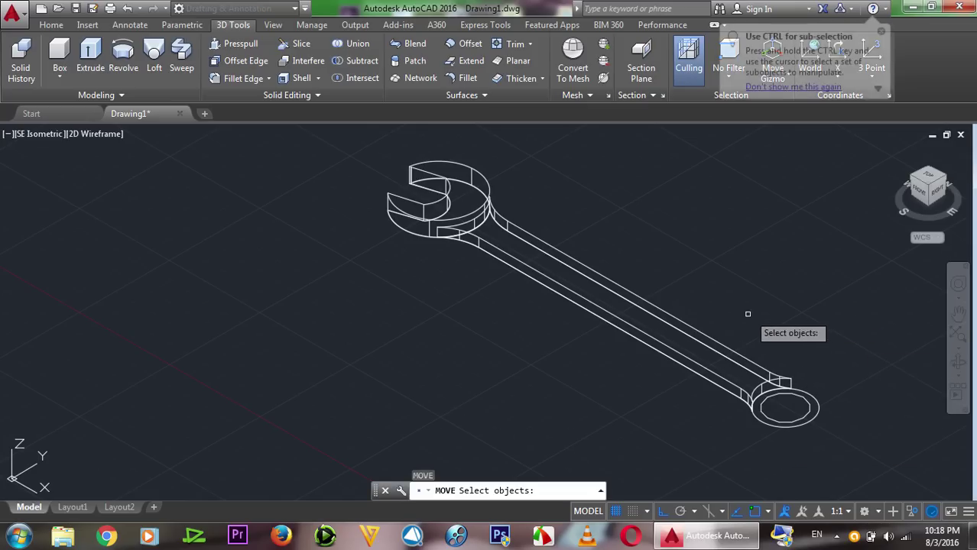
# - Move the 6-unit body solid by a displacement of 2 from a picked base point
pyautogui.click(673, 351)
pyautogui.press('Return')
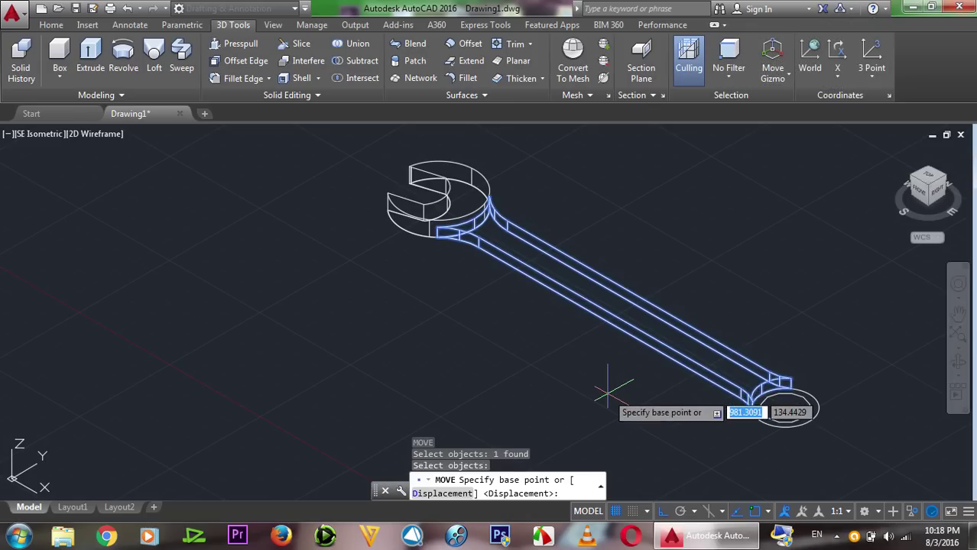
pyautogui.click(607, 390)
pyautogui.write('2')
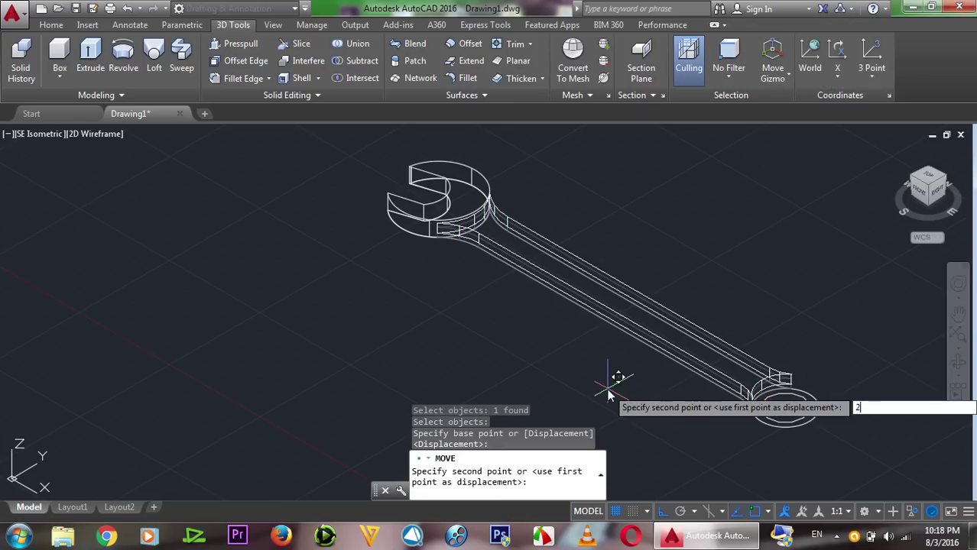
pyautogui.press('Return')
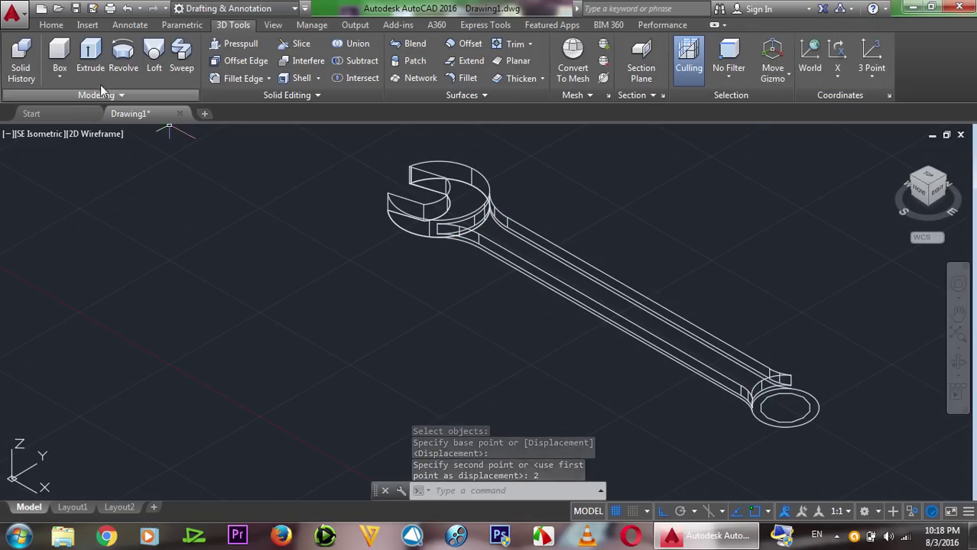
# - Extrude the first ring-end circle into a cylinder 10 units tall
pyautogui.click(89, 61)
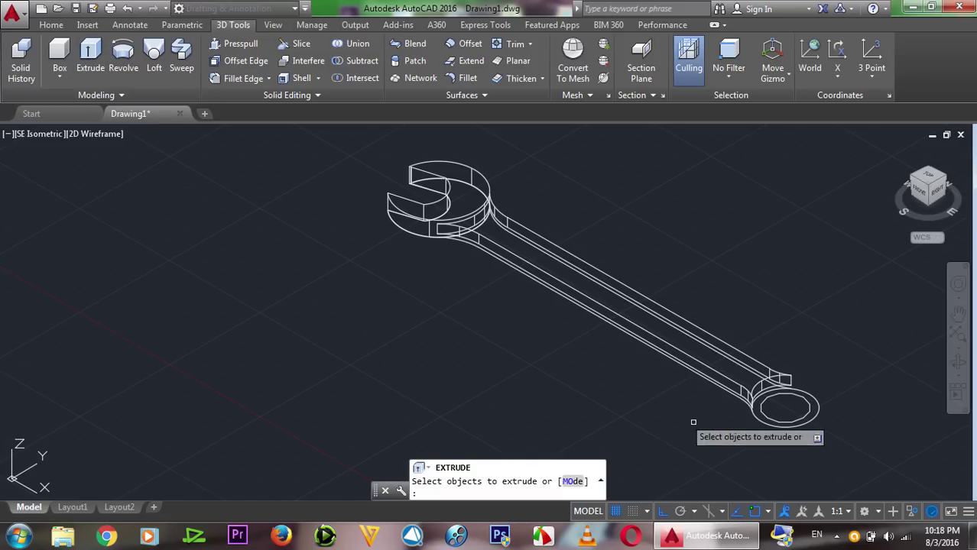
pyautogui.click(802, 427)
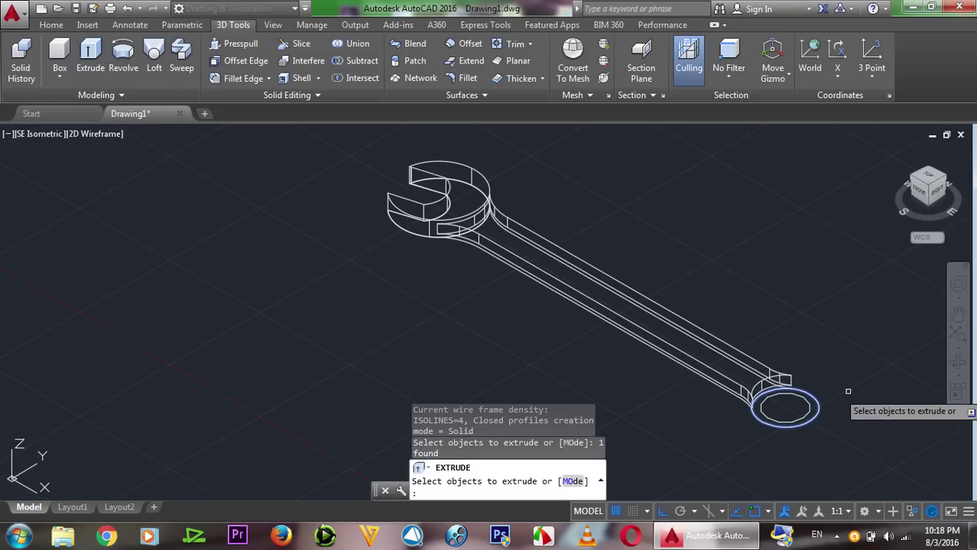
pyautogui.rightClick(850, 263)
pyautogui.click(882, 272)
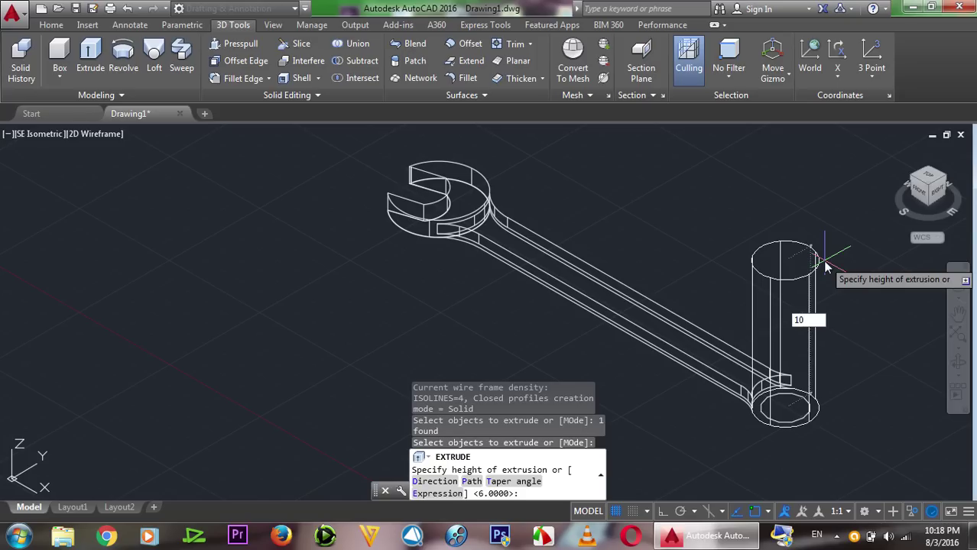
pyautogui.press('Return')
# - Extrude the second ring circle into a cylinder, also 10 units tall
pyautogui.rightClick(830, 256)
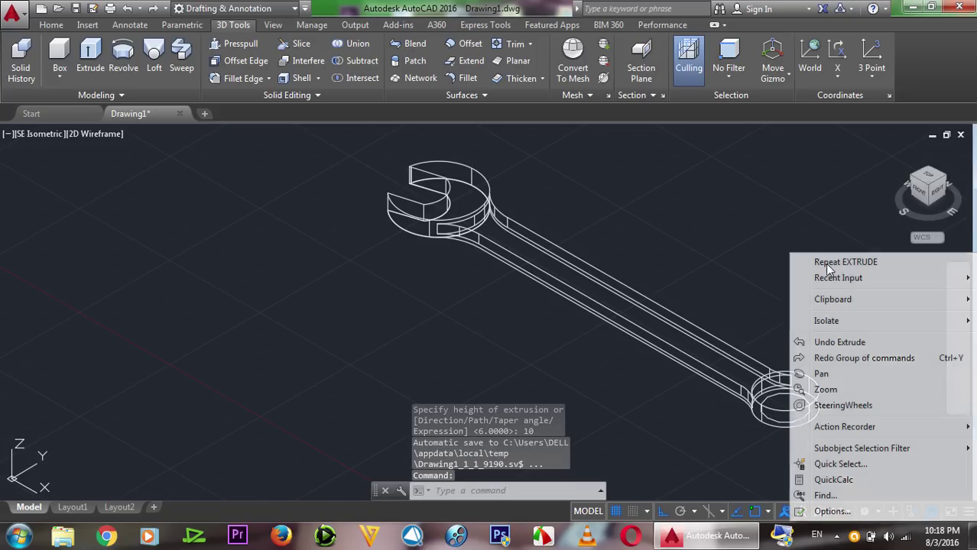
pyautogui.click(847, 265)
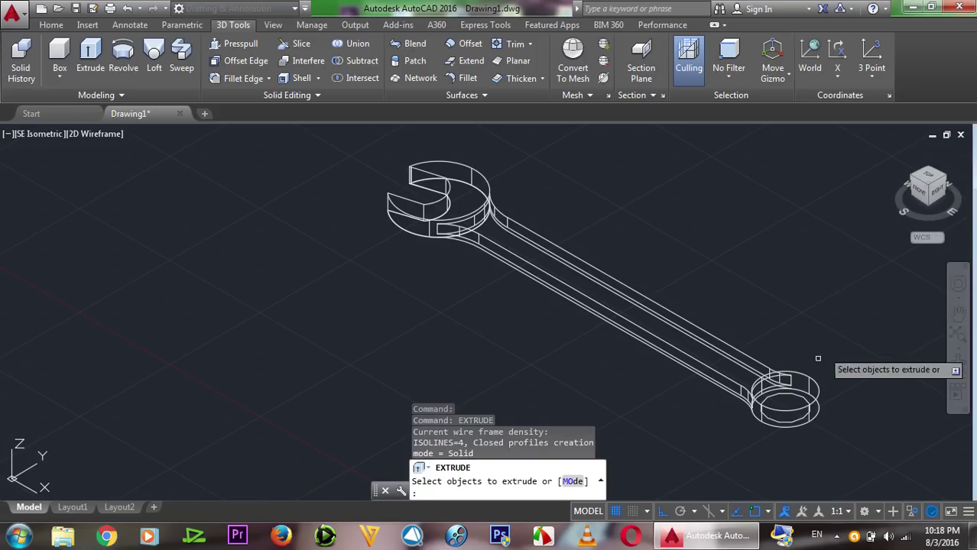
pyautogui.click(799, 396)
pyautogui.rightClick(792, 400)
pyautogui.click(822, 281)
pyautogui.write('10')
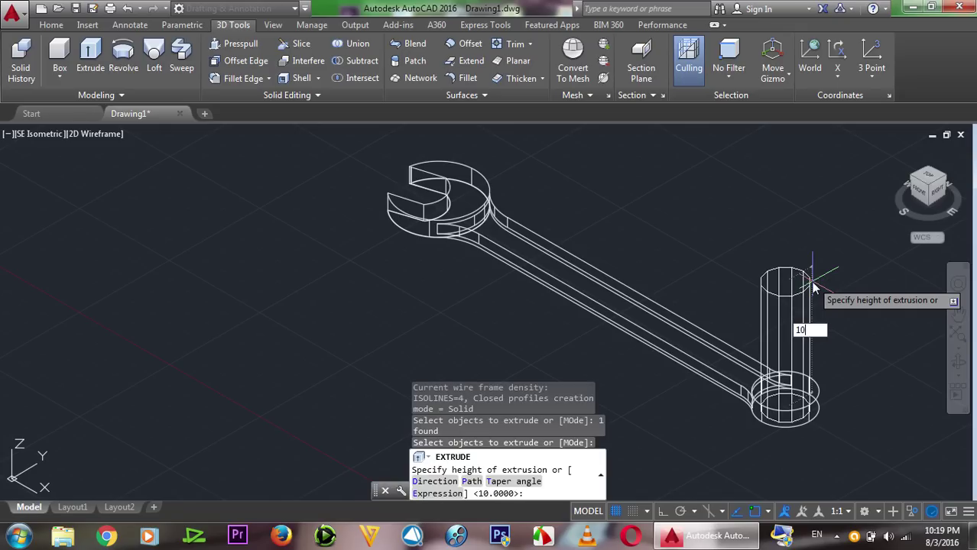
pyautogui.press('Return')
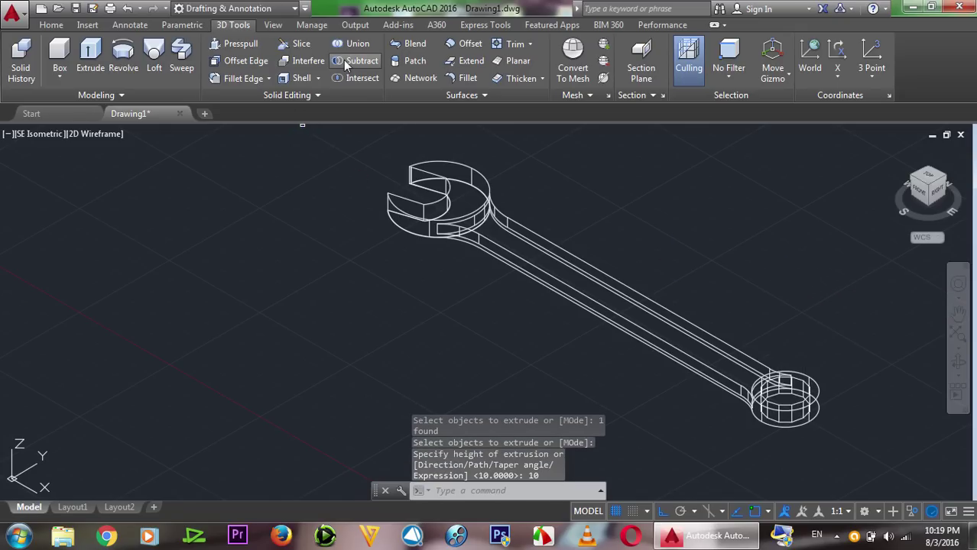
# - Subtract the cylinder from the ring-end solid to open the wrench's ring hole
pyautogui.click(345, 65)
pyautogui.click(783, 422)
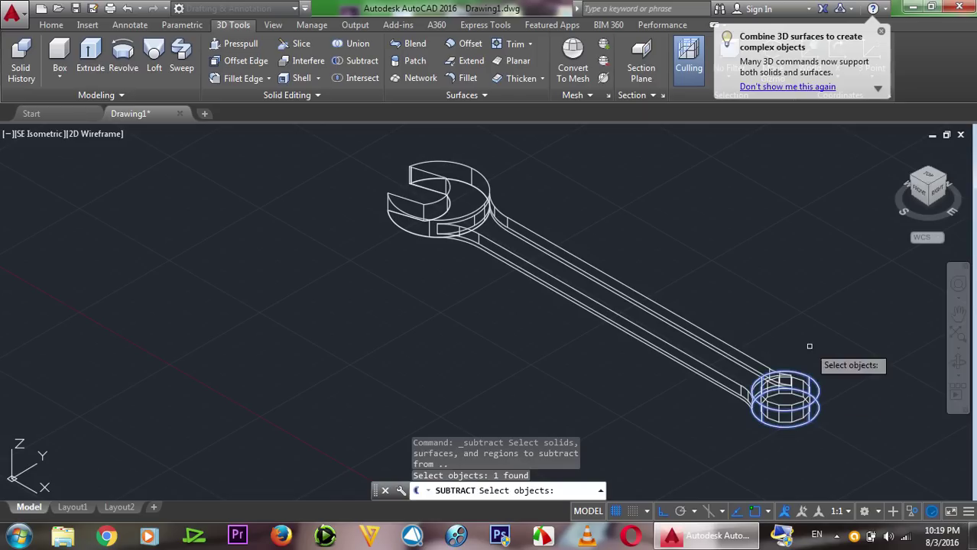
pyautogui.press('Return')
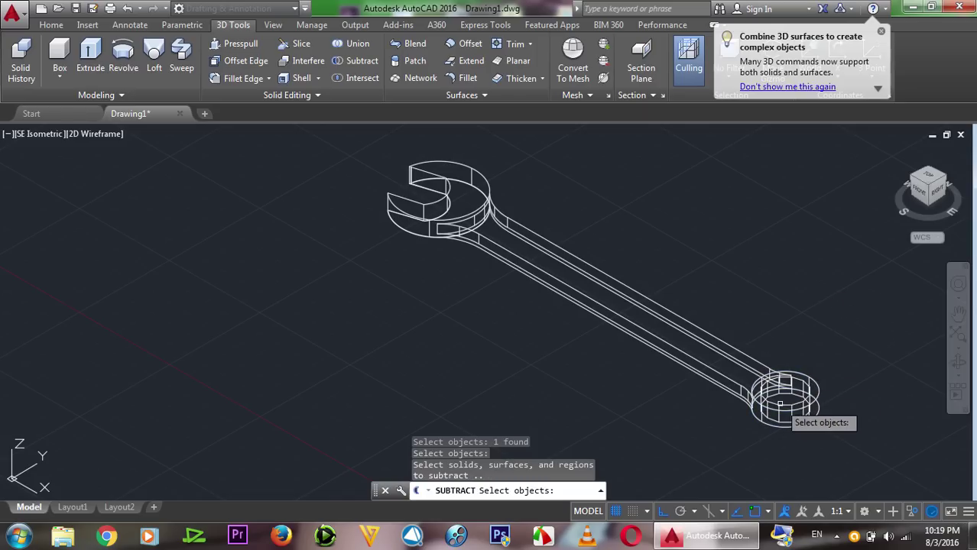
pyautogui.click(780, 405)
pyautogui.press('Return')
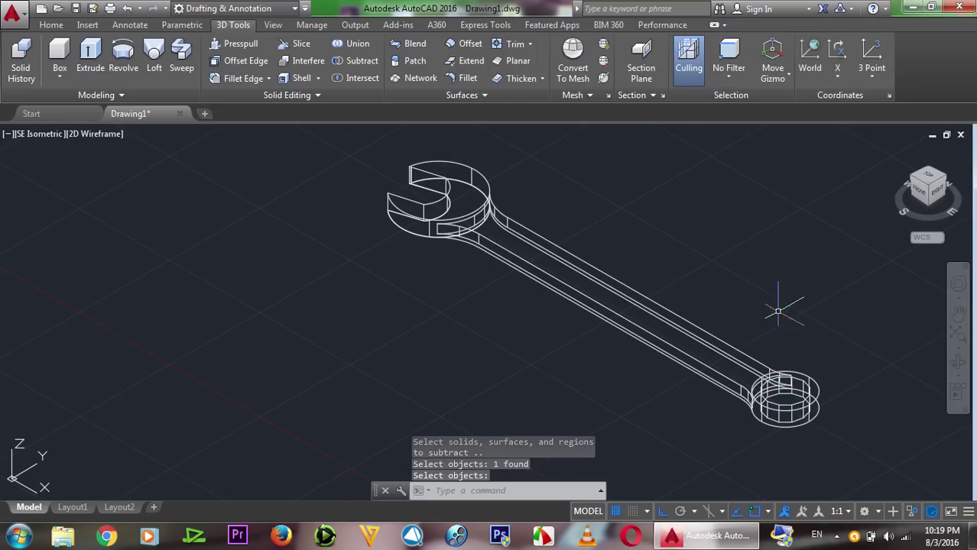
# - Unhide the five slot outlines and select the inner handle slot profile for extrusion
pyautogui.click(915, 516)
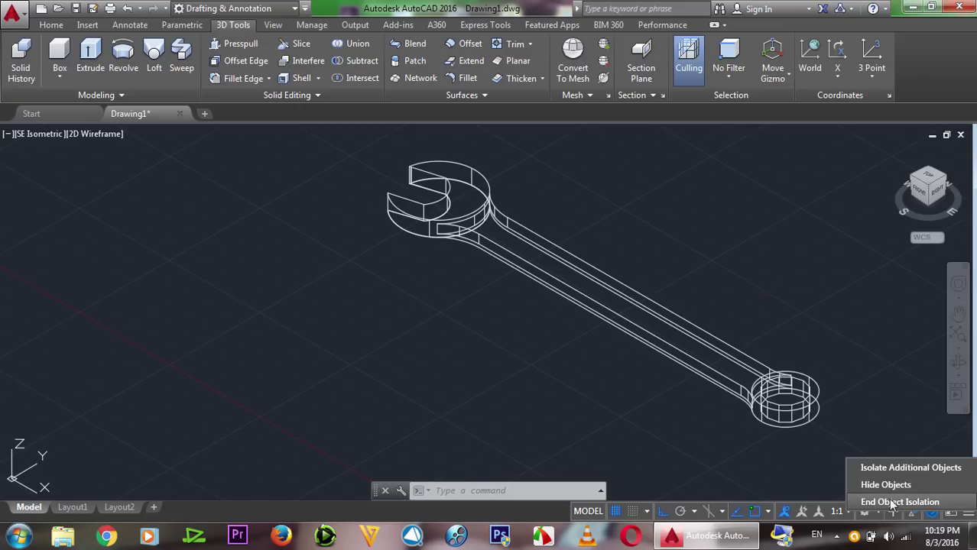
pyautogui.click(891, 502)
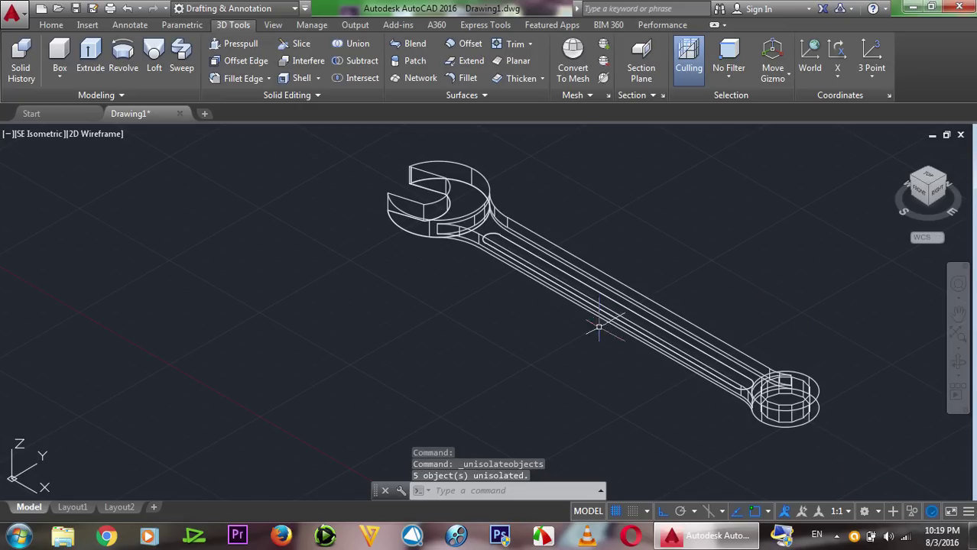
pyautogui.click(90, 58)
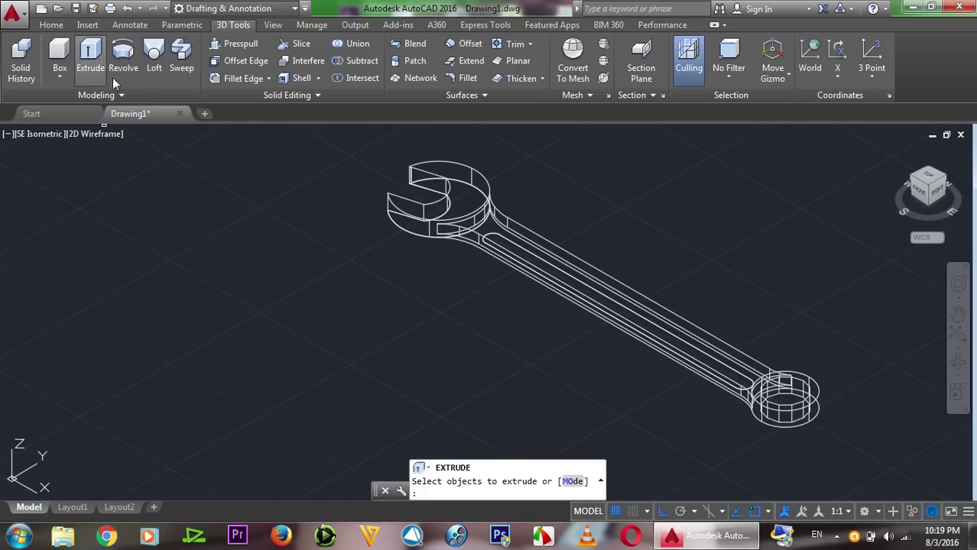
pyautogui.click(504, 240)
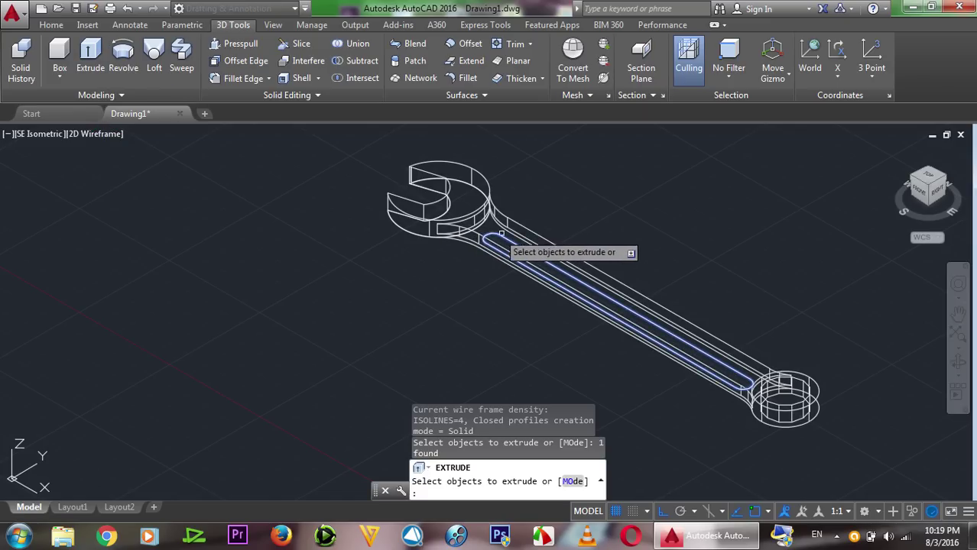
pyautogui.rightClick(581, 224)
pyautogui.click(615, 229)
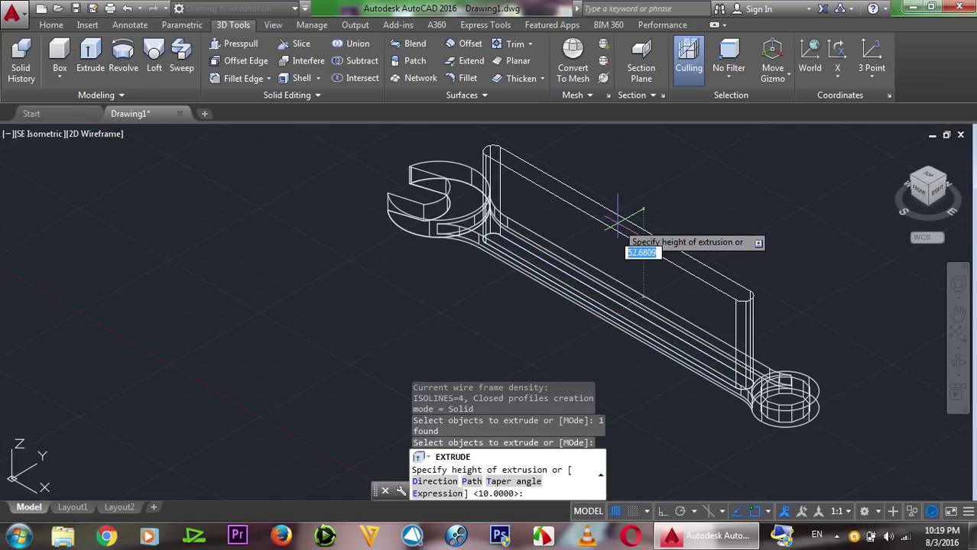
# - Extrude the slot profile 10 units, switch to Shaded visual style, and orbit to a lower angle
pyautogui.press('Return')
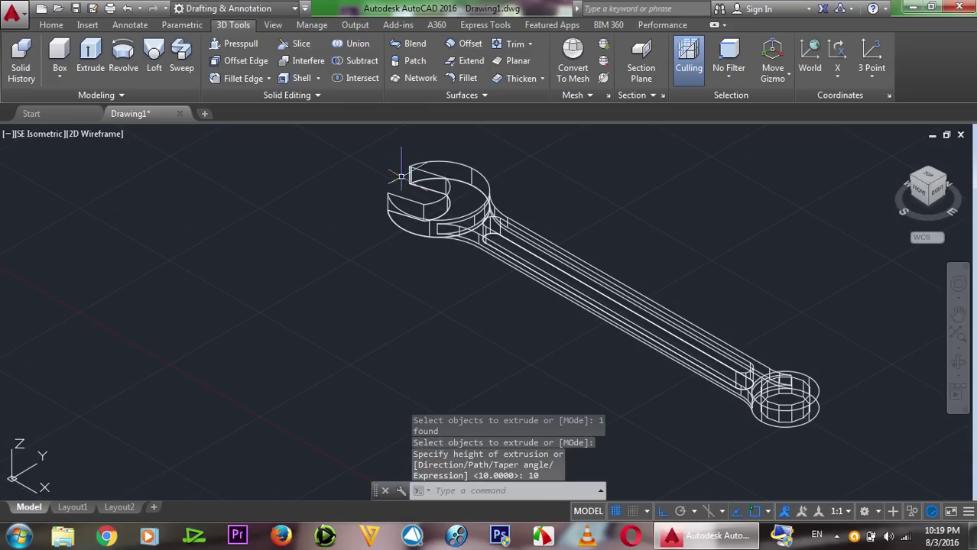
pyautogui.click(99, 135)
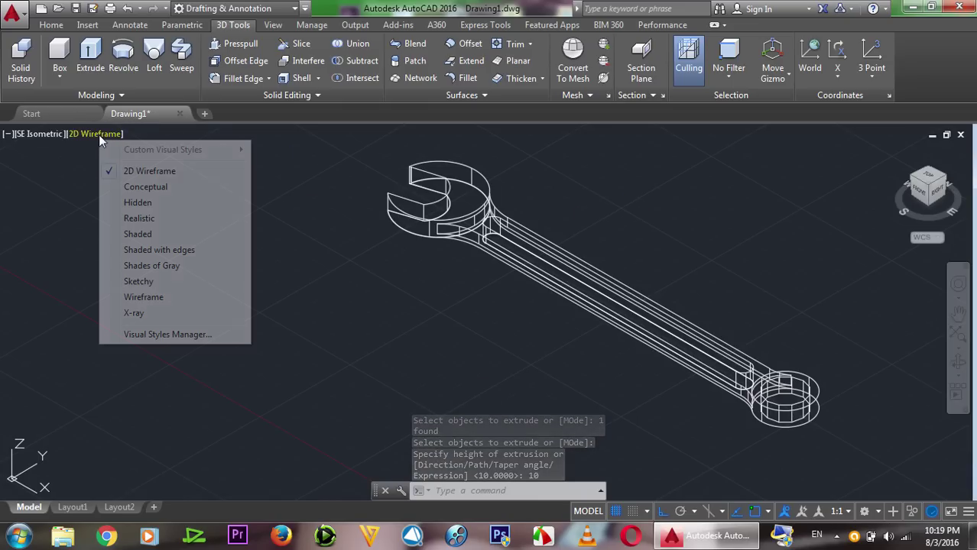
pyautogui.click(167, 236)
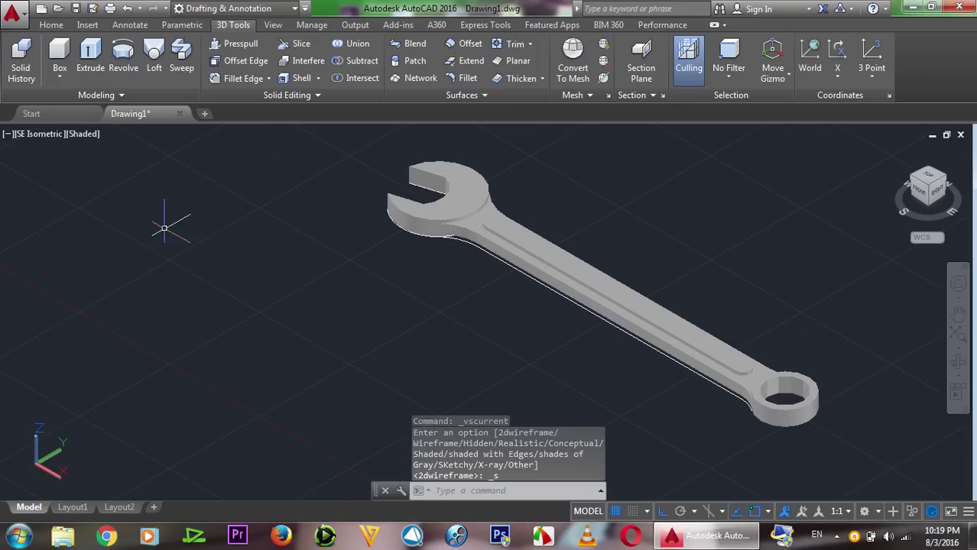
pyautogui.click(958, 363)
pyautogui.moveTo(512, 351)
pyautogui.mouseDown()
pyautogui.moveTo(562, 423)
pyautogui.moveTo(584, 319)
pyautogui.moveTo(569, 278)
pyautogui.moveTo(578, 297)
pyautogui.moveTo(567, 282)
pyautogui.moveTo(548, 326)
pyautogui.moveTo(552, 376)
pyautogui.mouseUp()
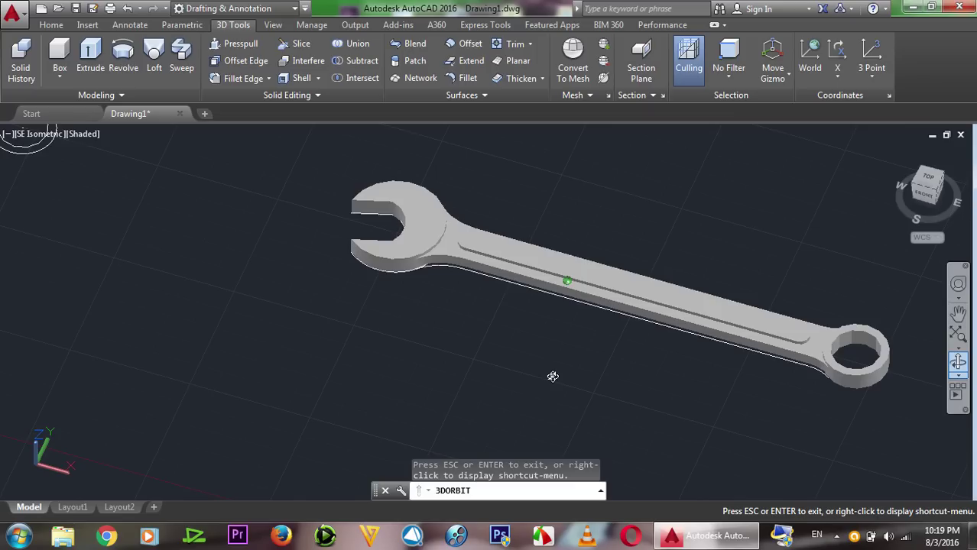
pyautogui.rightClick(577, 181)
# - Hide the handle-and-ring solid and the open-jaw head solid
pyautogui.click(592, 188)
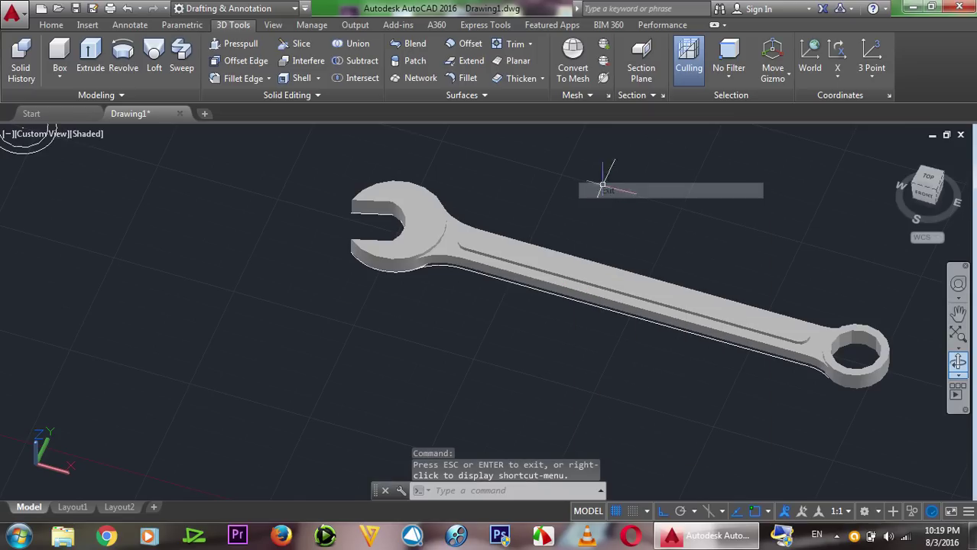
pyautogui.click(554, 288)
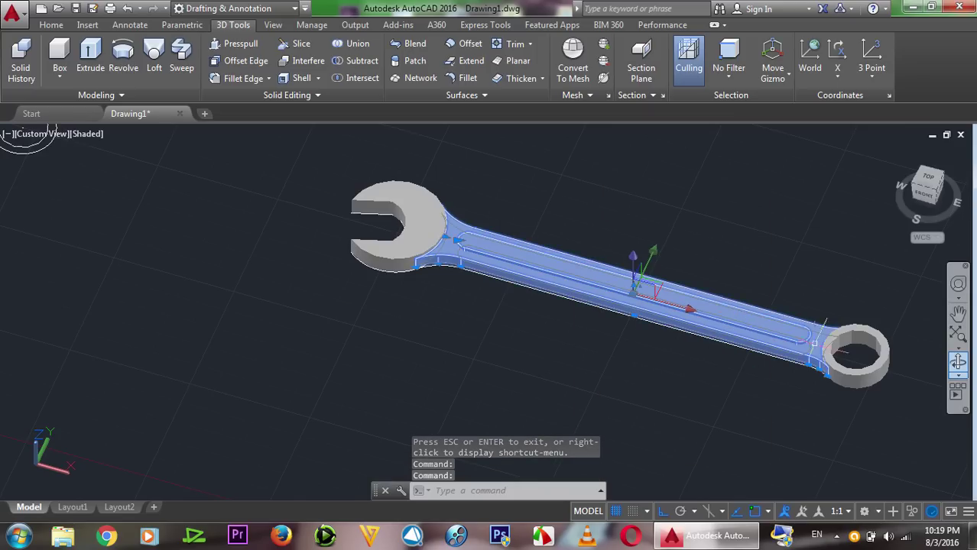
pyautogui.click(423, 216)
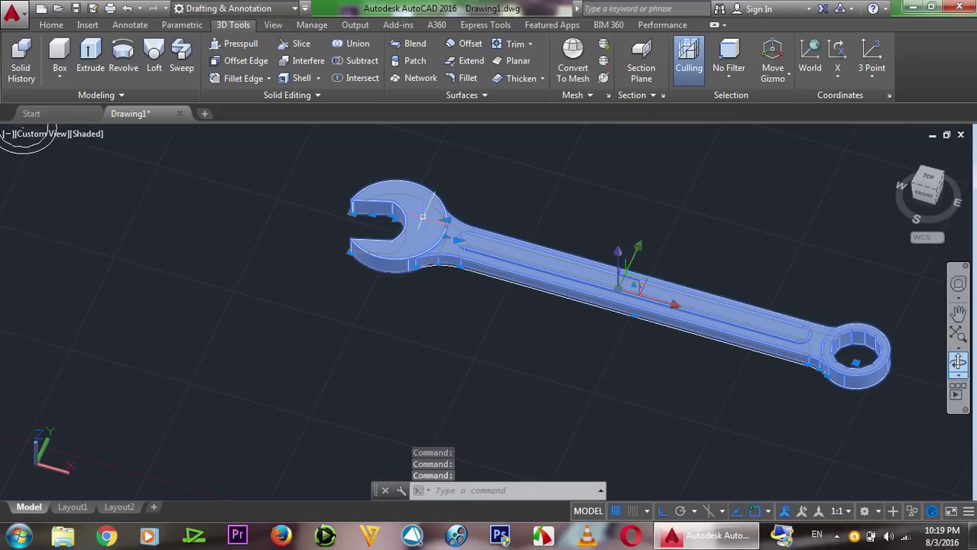
pyautogui.click(910, 514)
pyautogui.click(923, 499)
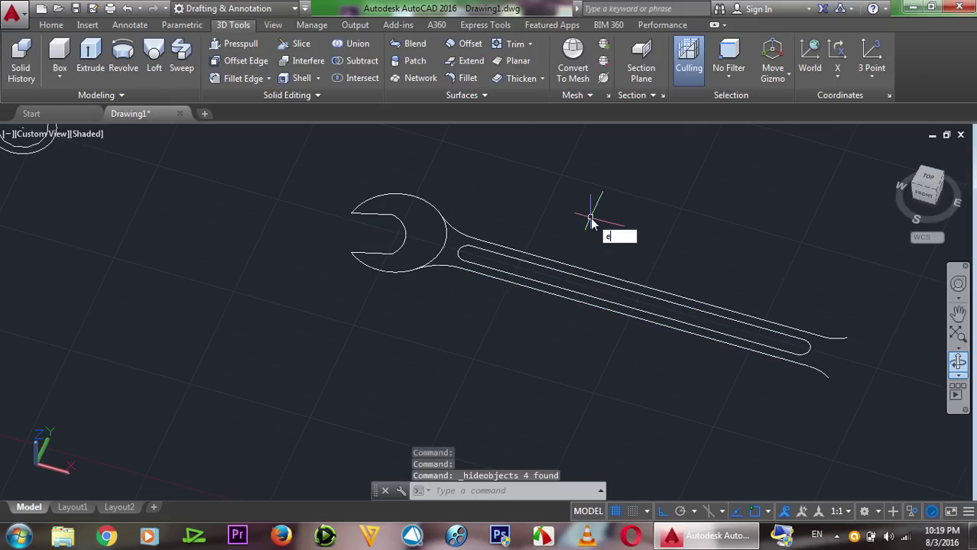
# - Erase the leftover handle and head curves using two selection windows
pyautogui.press('Return')
pyautogui.click(868, 271)
pyautogui.click(548, 403)
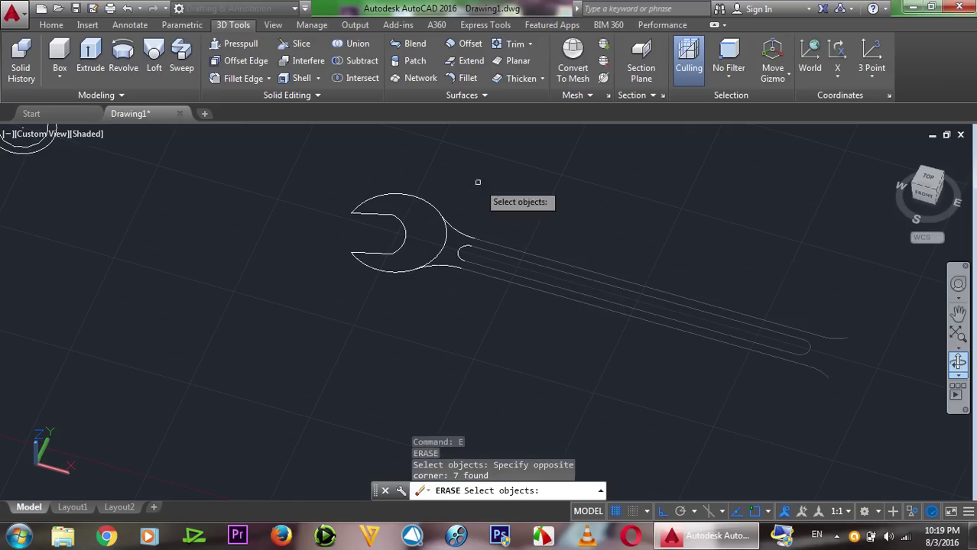
pyautogui.click(466, 136)
pyautogui.click(334, 308)
pyautogui.press('Return')
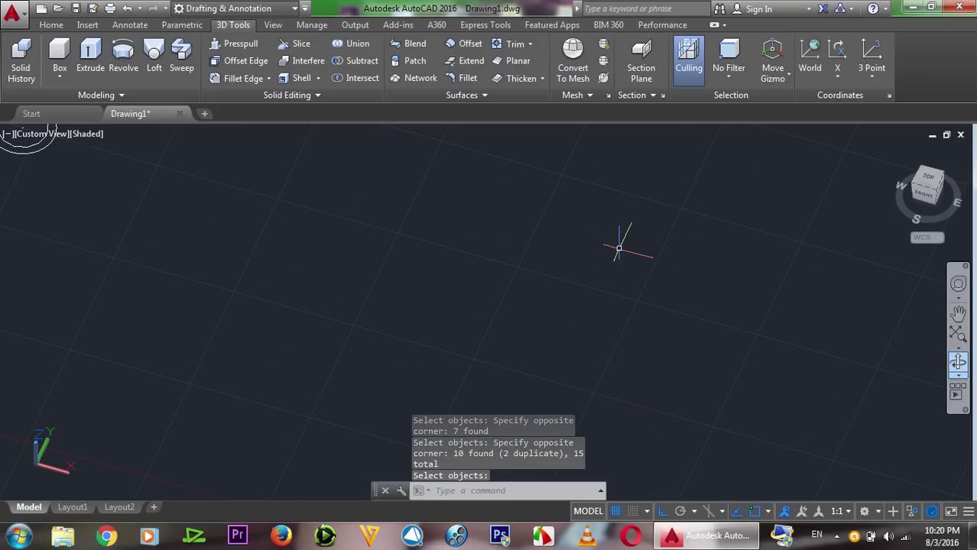
# - End object isolation to bring the four hidden wrench solids back into view
pyautogui.click(912, 512)
pyautogui.click(905, 504)
pyautogui.click(912, 512)
pyautogui.click(911, 511)
pyautogui.click(912, 512)
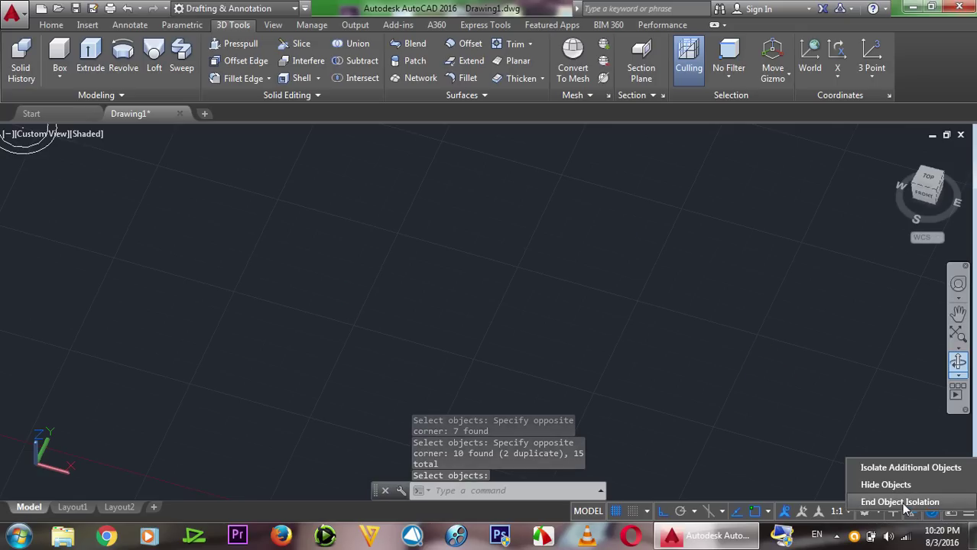
pyautogui.click(904, 503)
pyautogui.scroll(2, 683, 248)
pyautogui.scroll(2, 664, 283)
pyautogui.scroll(-2, 687, 238)
pyautogui.scroll(2, 662, 298)
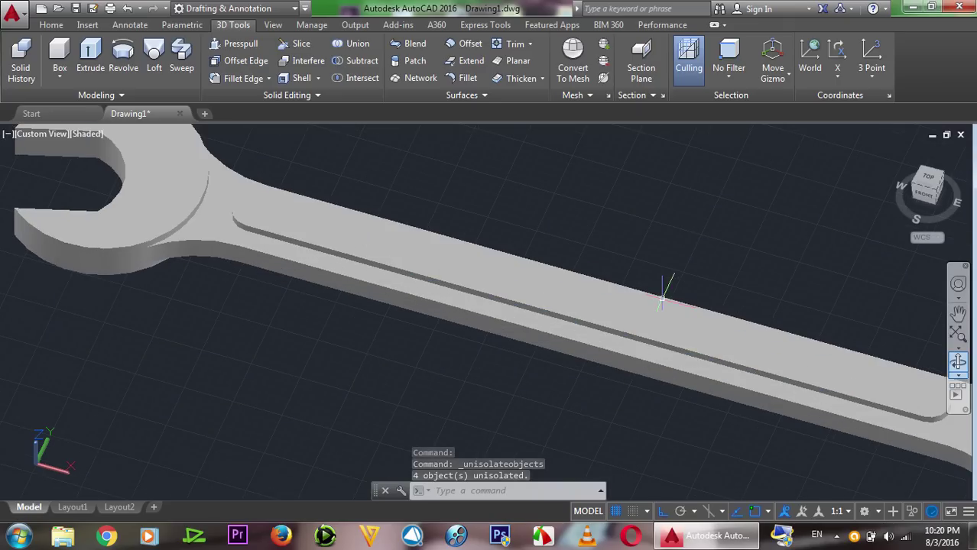
pyautogui.scroll(-3, 648, 270)
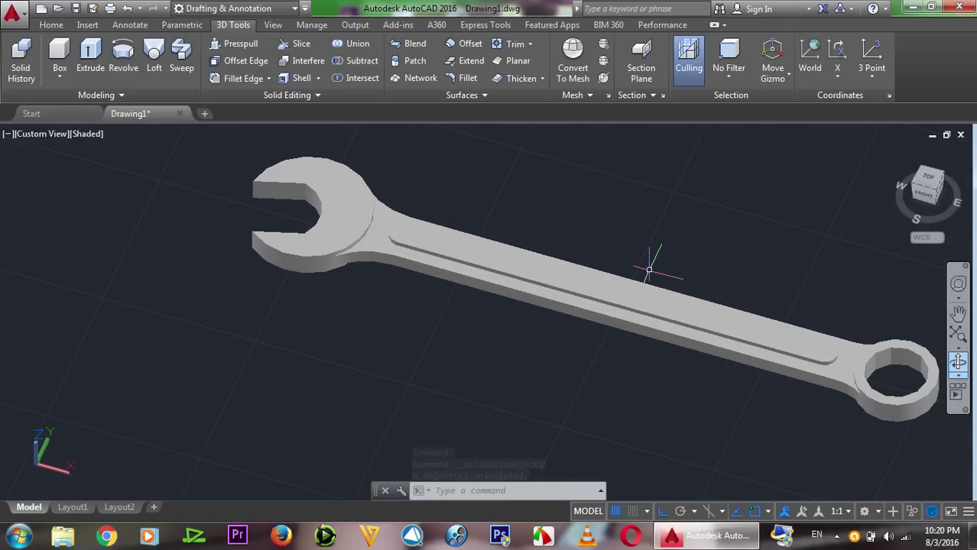
# - Start a radius-1 fillet on the groove's lower edge
pyautogui.write('F')
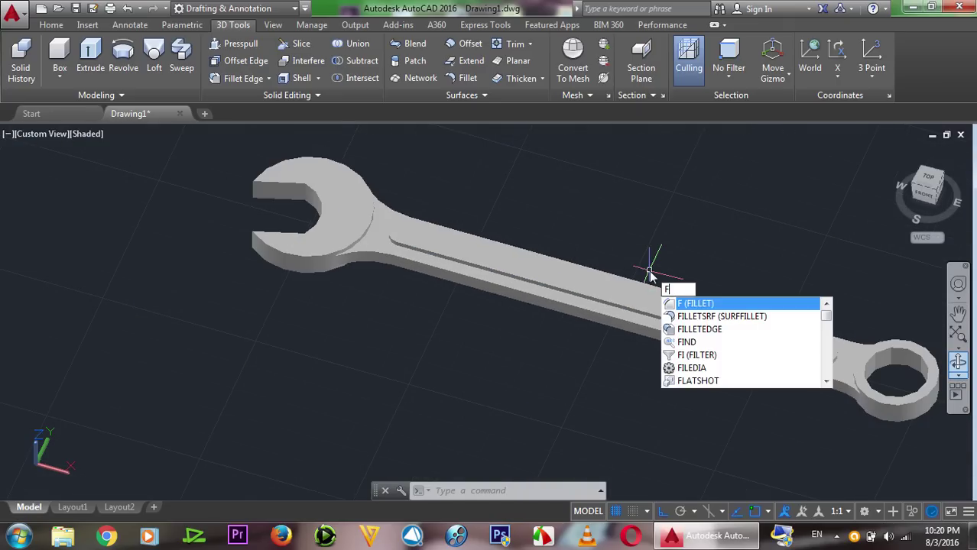
pyautogui.press('Return')
pyautogui.press('Return')
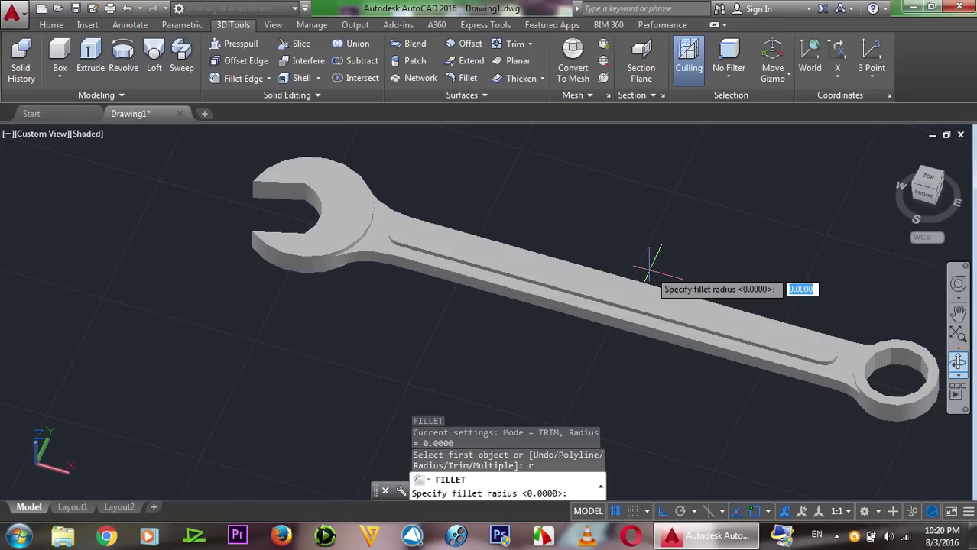
pyautogui.write('1')
pyautogui.press('Return')
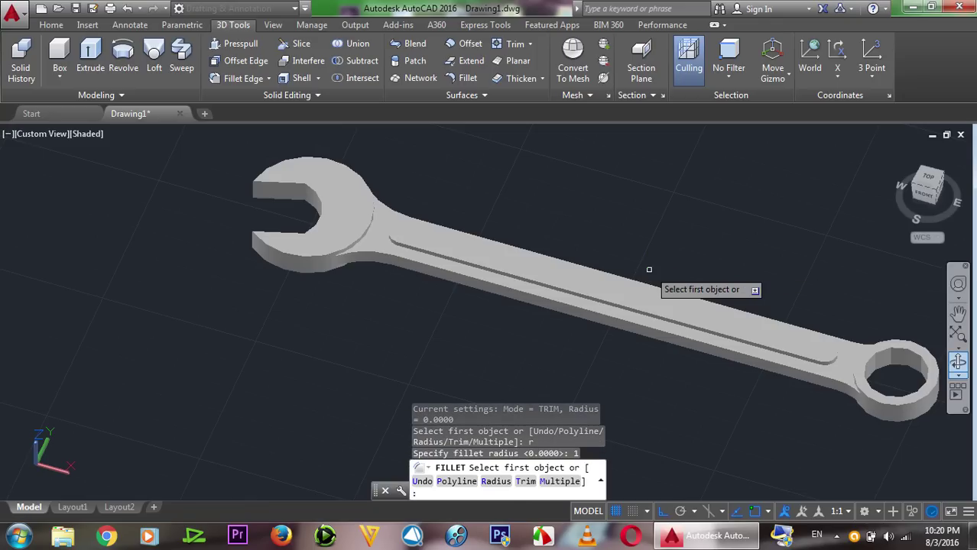
pyautogui.scroll(2, 649, 274)
pyautogui.scroll(2, 631, 312)
pyautogui.click(631, 311)
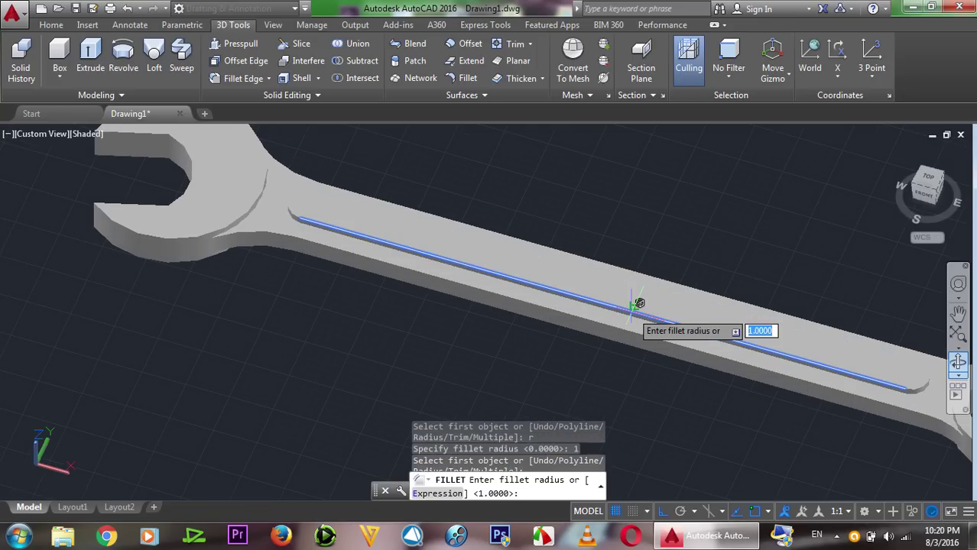
pyautogui.press('Return')
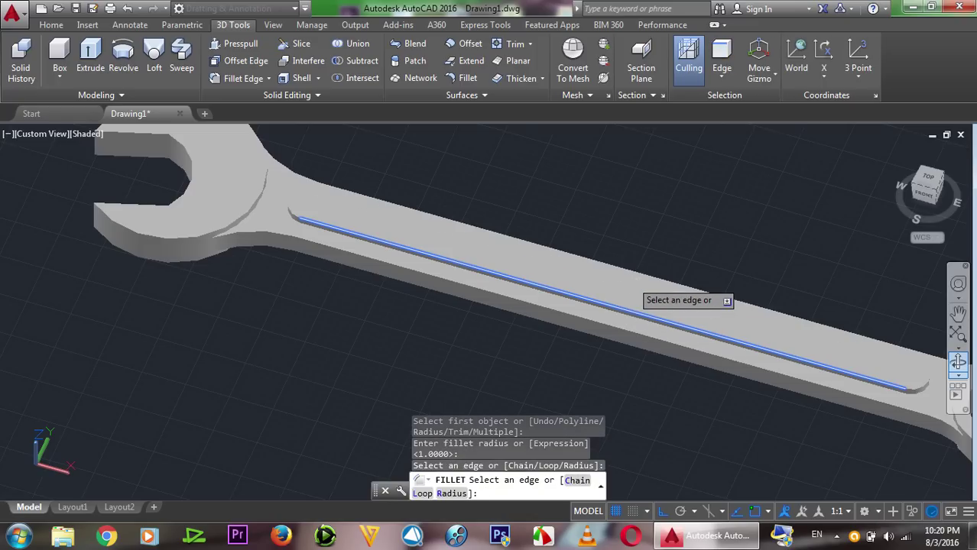
# - Add the groove's upper and curved end edges and apply the fillet to all four
pyautogui.click(639, 272)
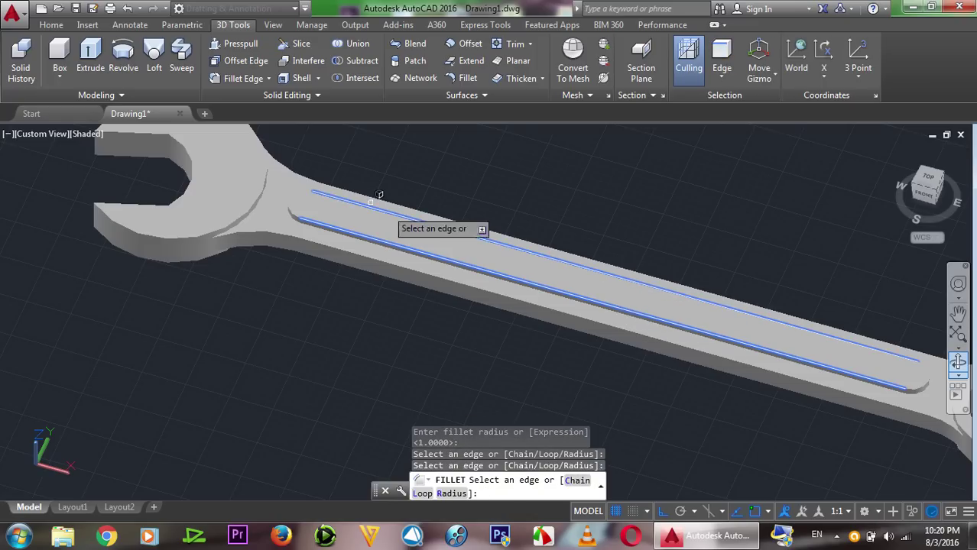
pyautogui.click(302, 205)
pyautogui.scroll(-3, 366, 208)
pyautogui.scroll(2, 705, 316)
pyautogui.scroll(2, 704, 317)
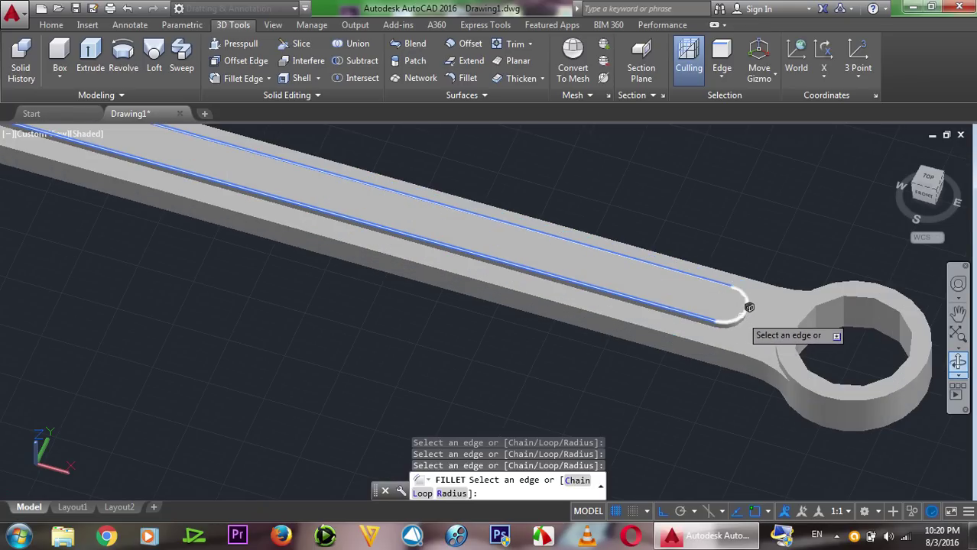
pyautogui.press('Return')
pyautogui.press('Return')
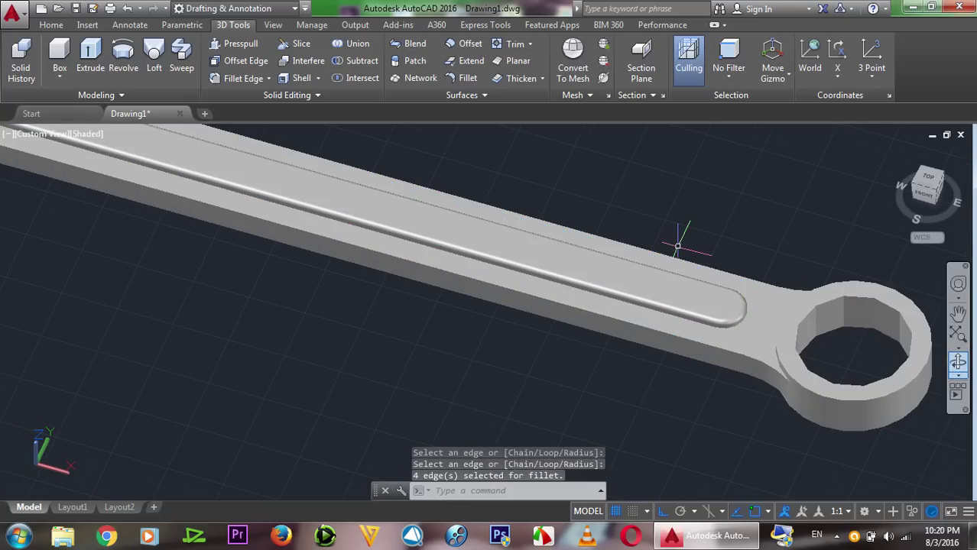
pyautogui.scroll(-1, 677, 246)
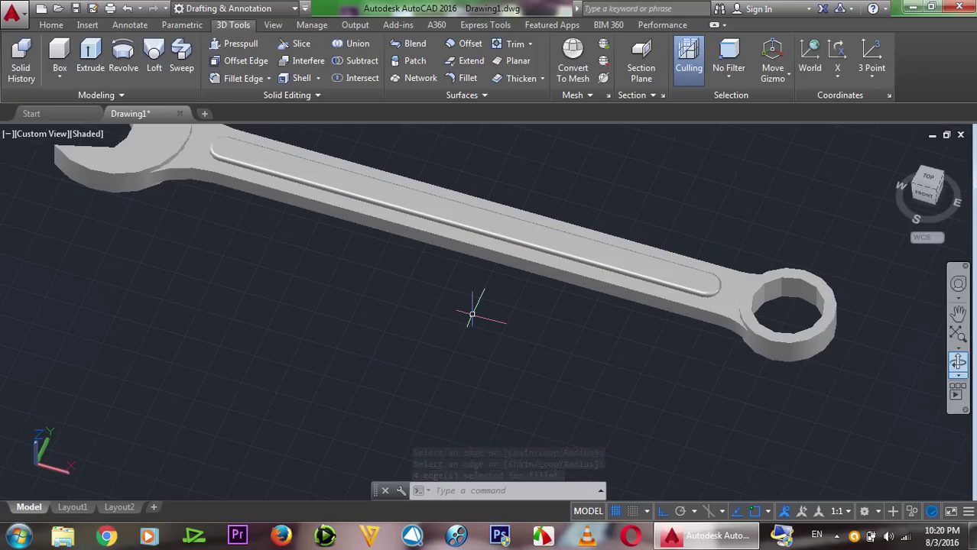
# - Repeat the fillet with radius 1, starting on the handle's lower long edge
pyautogui.rightClick(649, 163)
pyautogui.click(666, 171)
pyautogui.write('r')
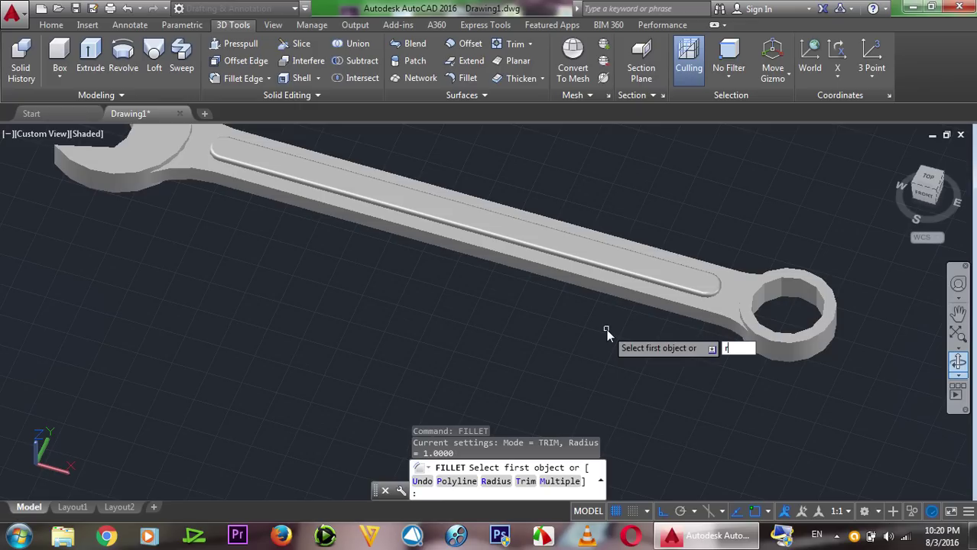
pyautogui.press('Return')
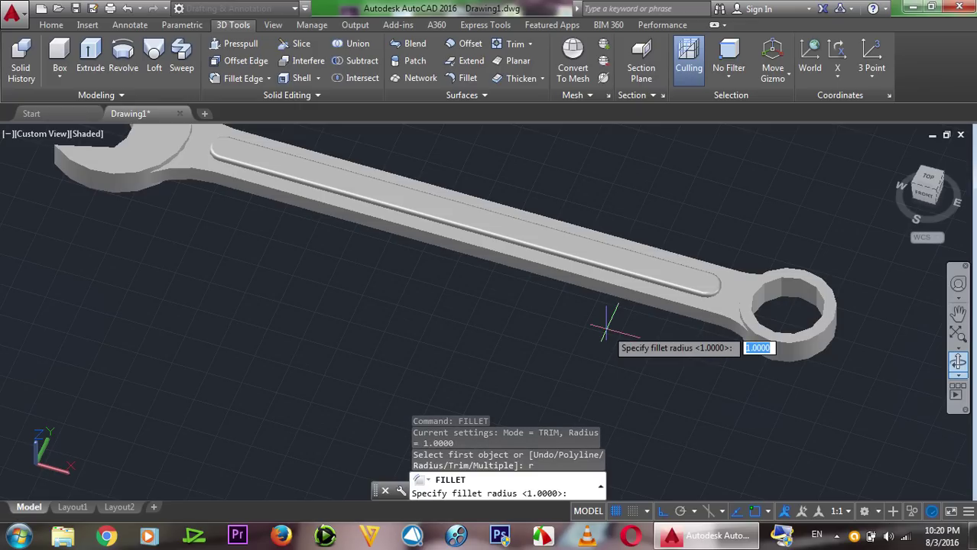
pyautogui.press('Return')
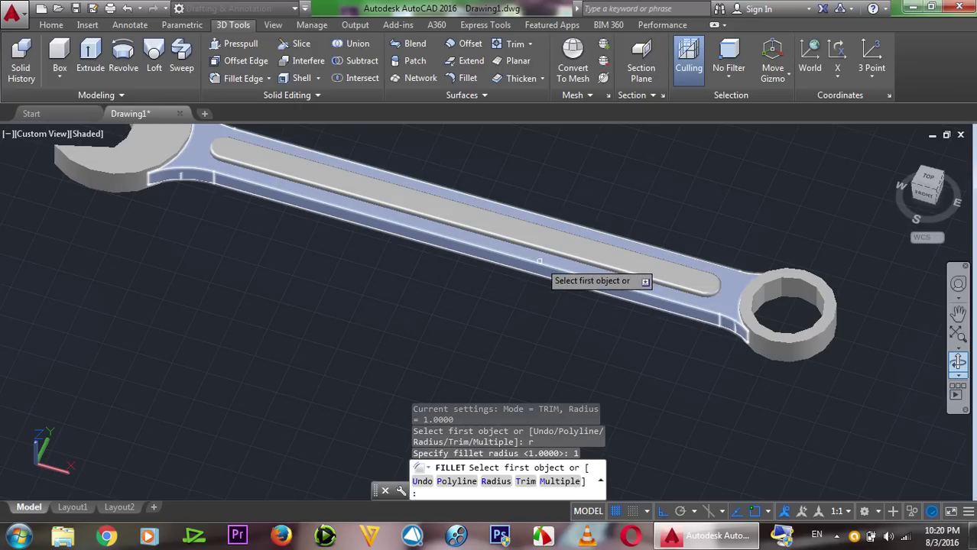
pyautogui.click(544, 264)
pyautogui.press('Return')
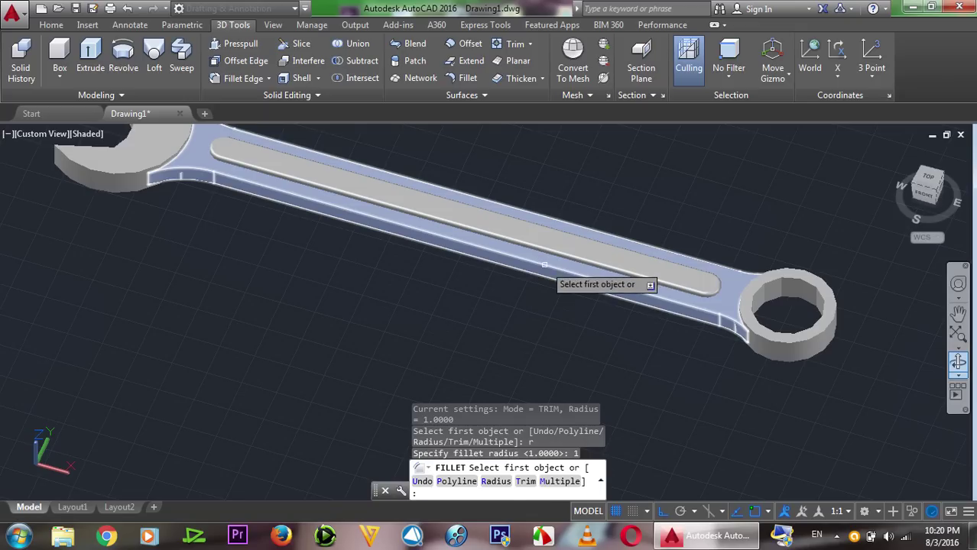
pyautogui.click(541, 263)
pyautogui.press('Return')
# - Add the upper long edge and ring-end edges, then apply the fillet to six handle edges
pyautogui.click(578, 226)
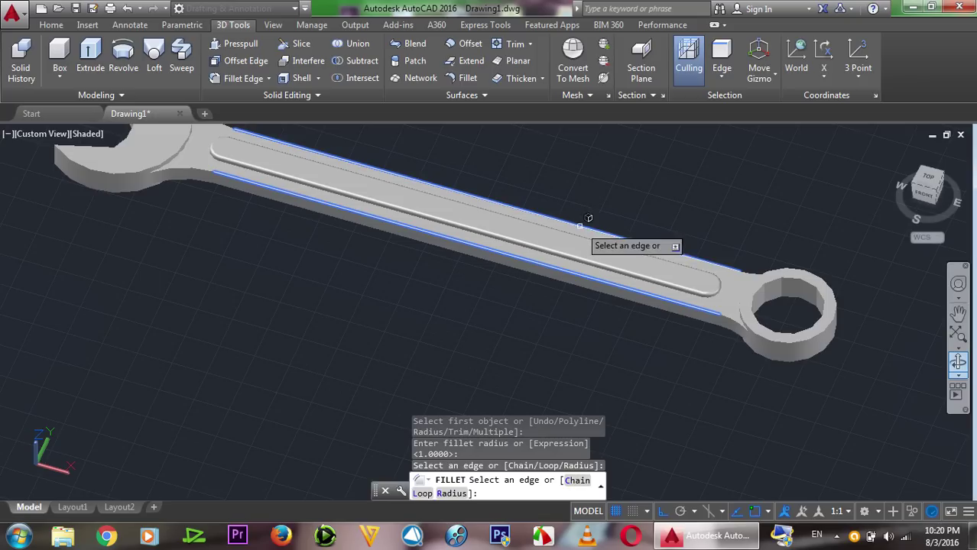
pyautogui.click(736, 329)
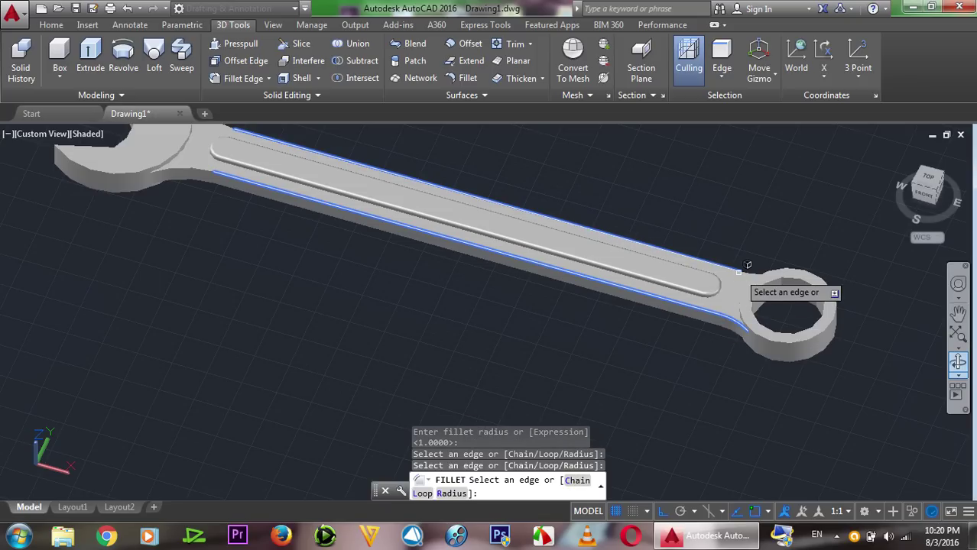
pyautogui.click(744, 273)
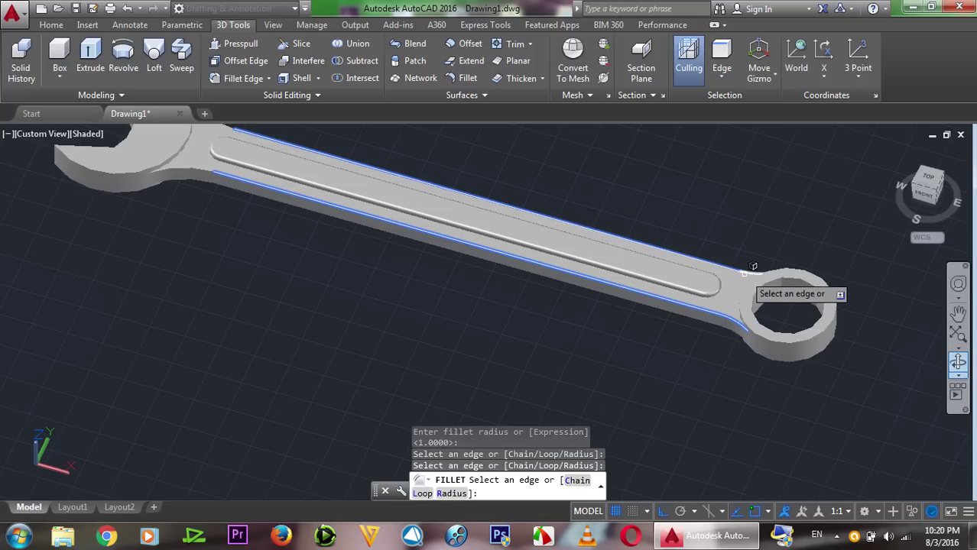
pyautogui.scroll(-2, 580, 310)
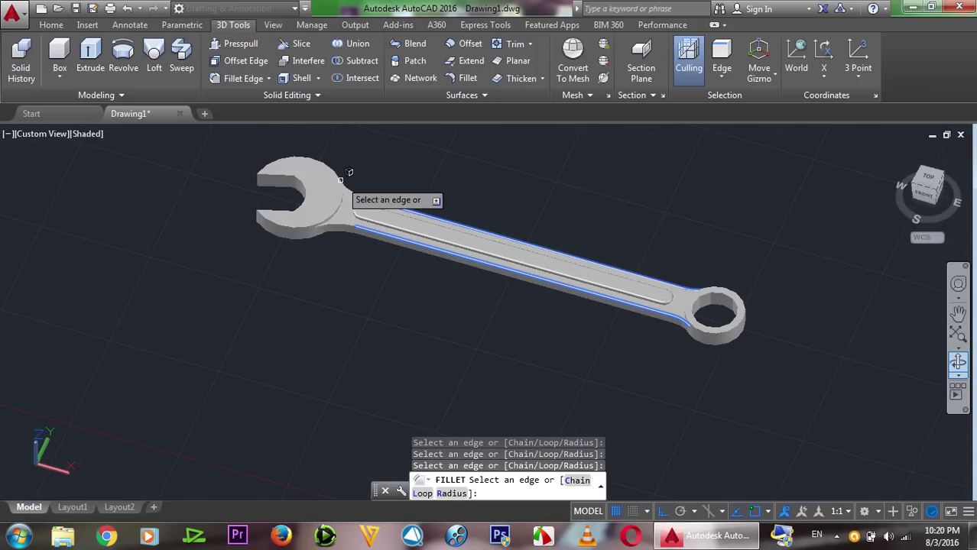
pyautogui.scroll(2, 350, 195)
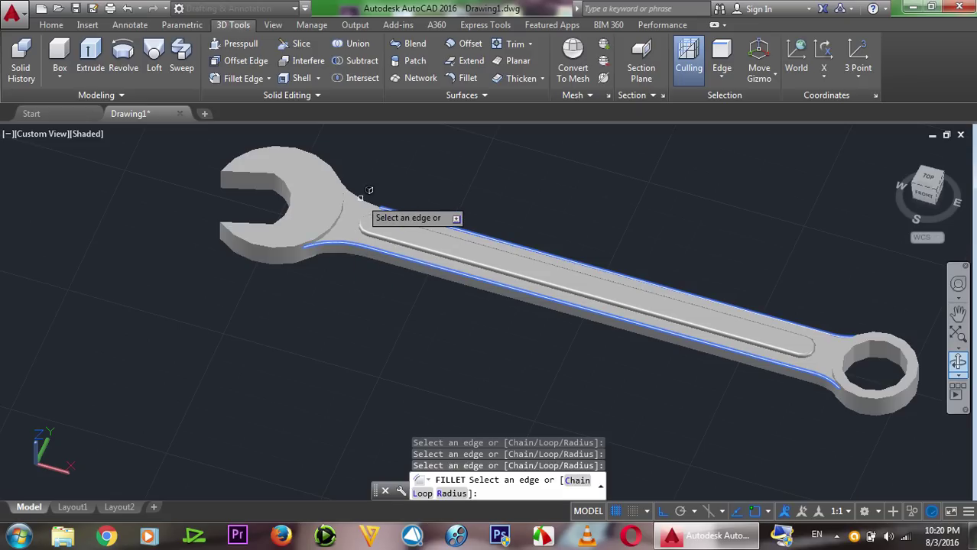
pyautogui.click(287, 238)
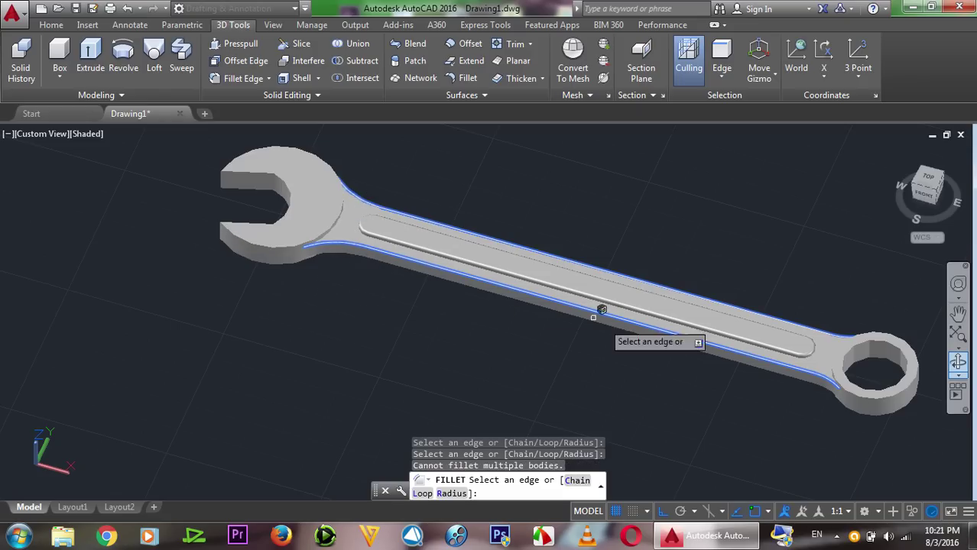
pyautogui.click(282, 247)
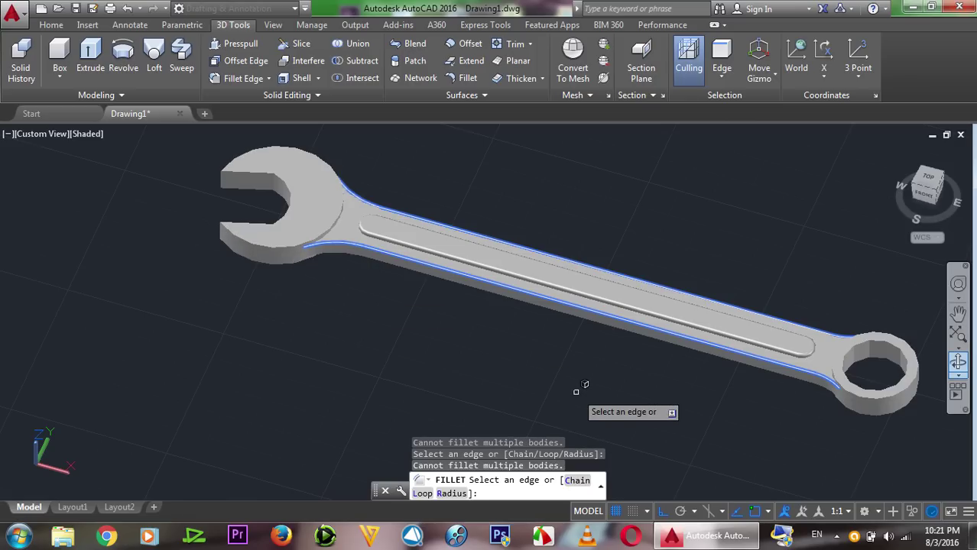
pyautogui.press('Return')
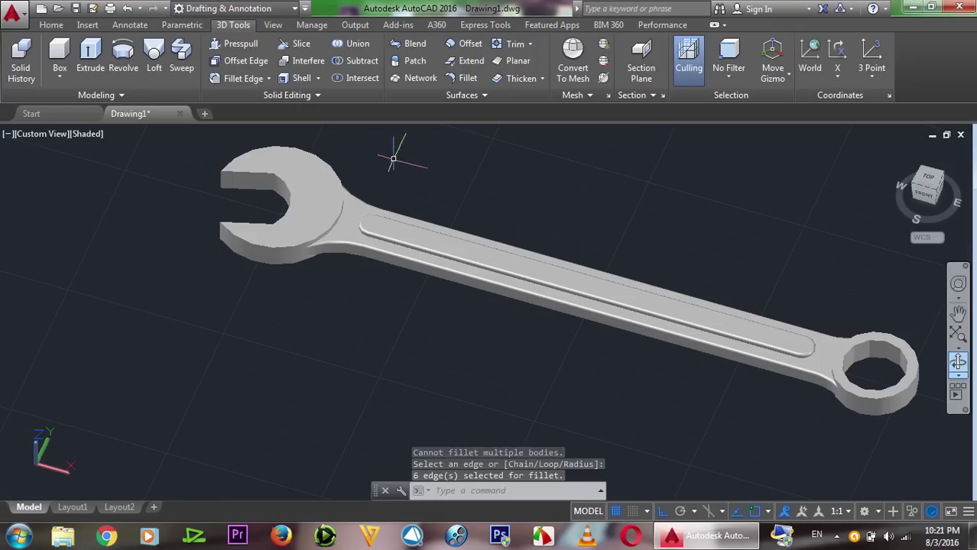
pyautogui.scroll(3, 359, 141)
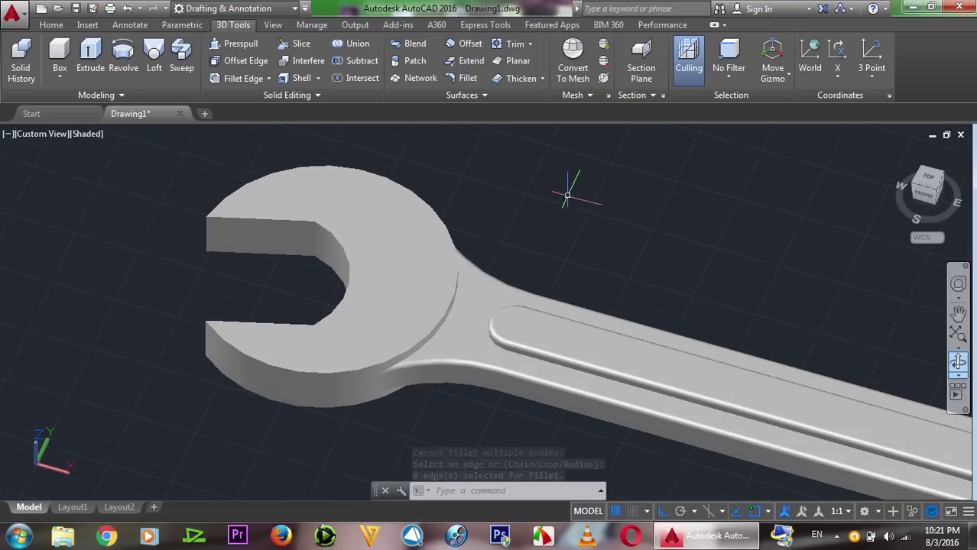
# - Fillet the open-end head's top and bottom outer edges with radius 1
pyautogui.rightClick(580, 178)
pyautogui.click(585, 179)
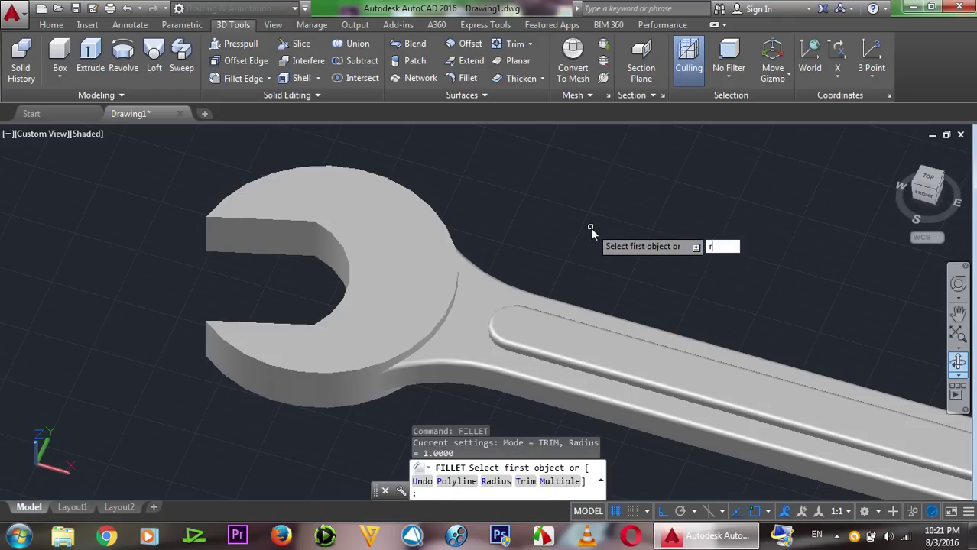
pyautogui.press('Return')
pyautogui.press('Return')
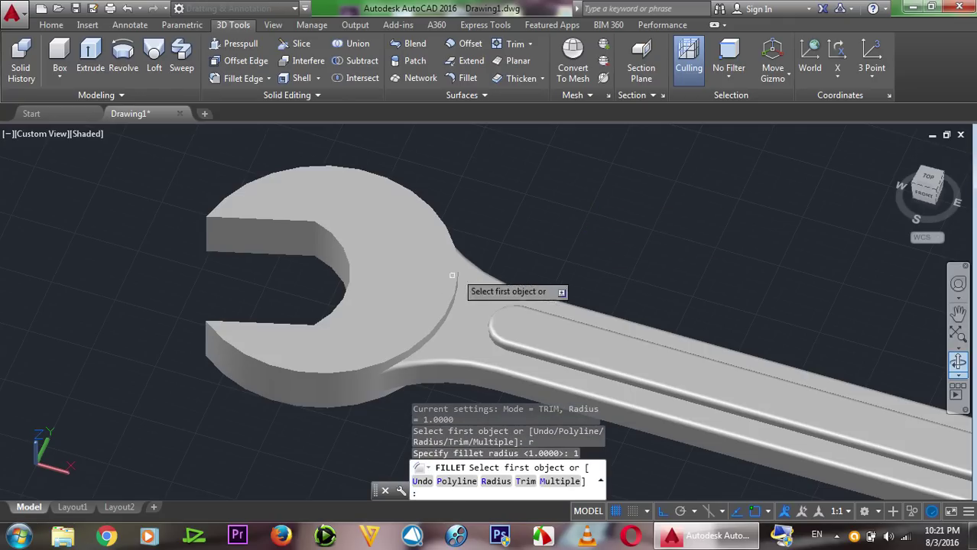
pyautogui.click(437, 324)
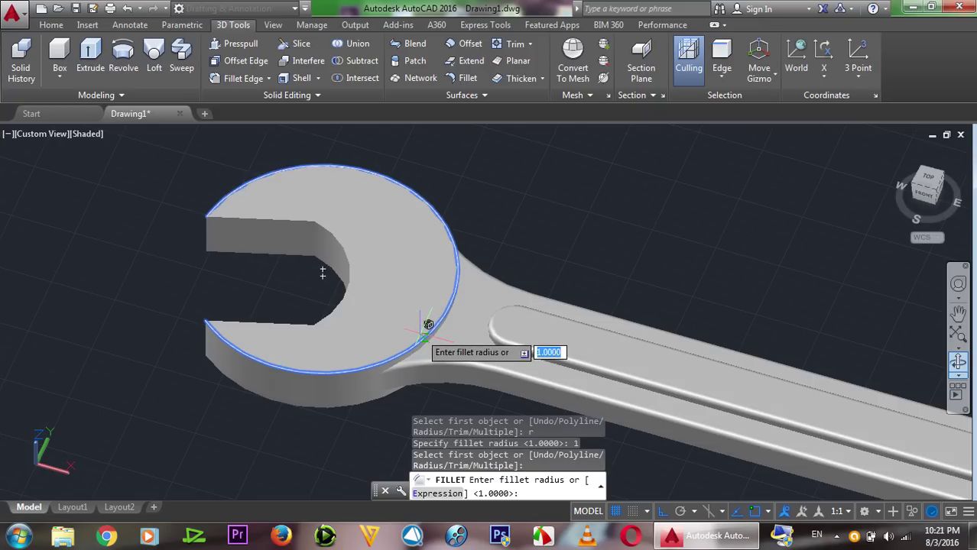
pyautogui.press('Return')
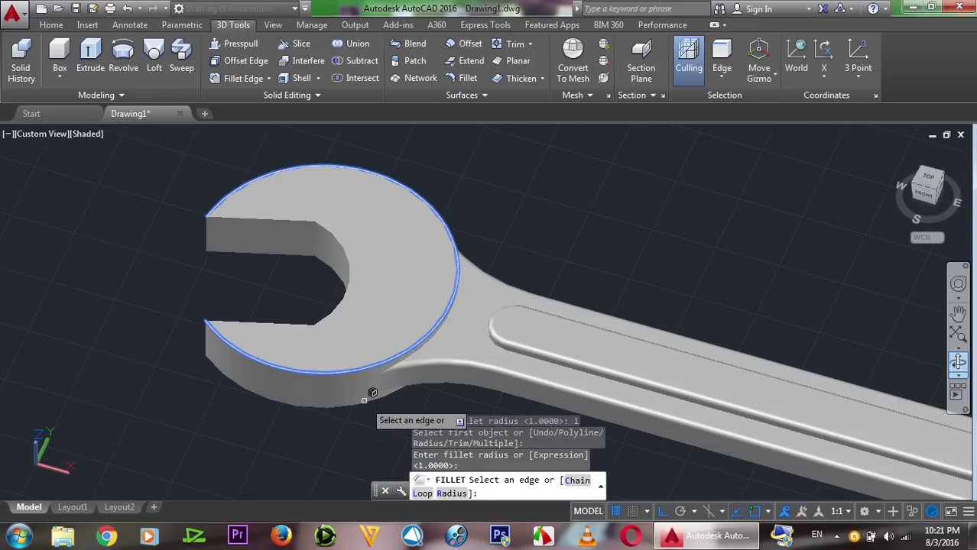
pyautogui.click(365, 396)
pyautogui.press('Return')
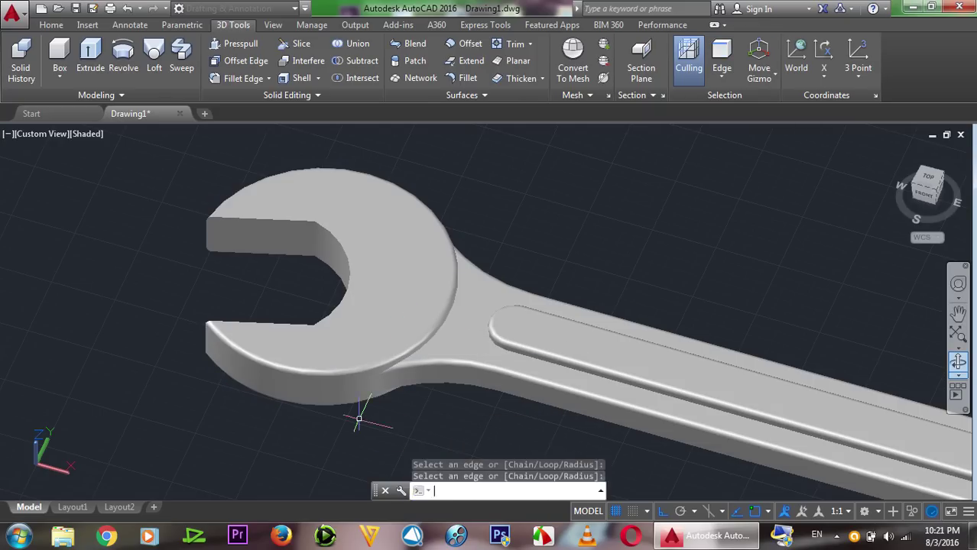
pyautogui.scroll(-2, 500, 266)
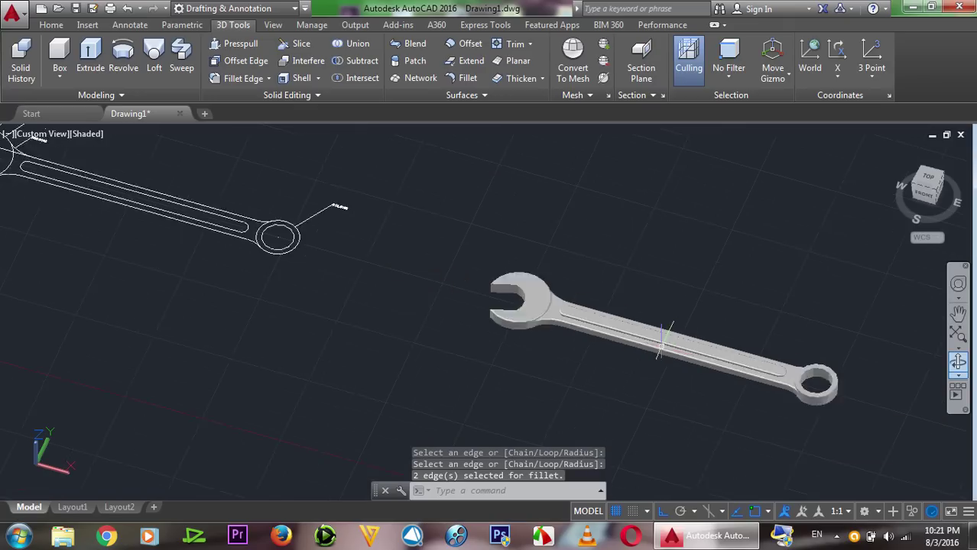
pyautogui.click(365, 396)
pyautogui.press('Return')
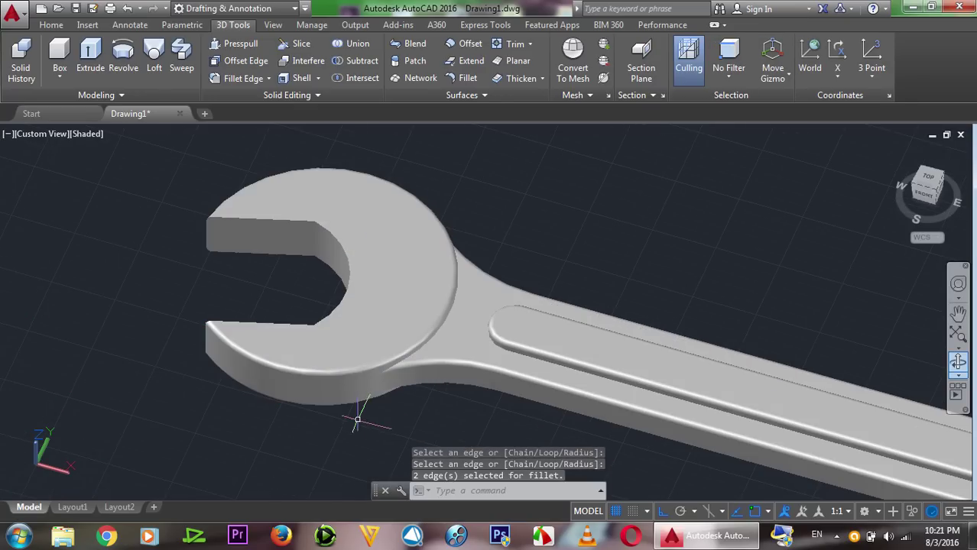
pyautogui.scroll(-3, 501, 266)
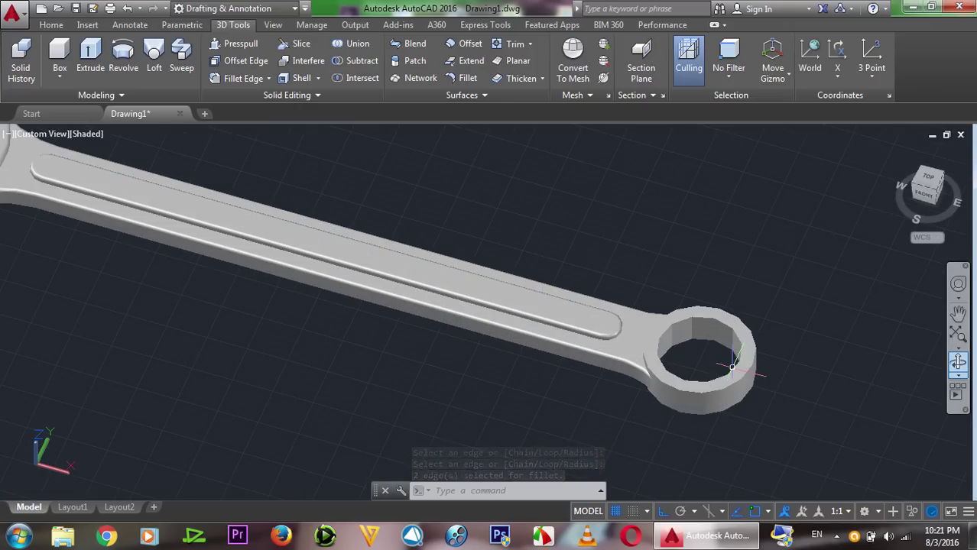
# - Fillet the ring end's top and bottom outer edges with radius 1
pyautogui.scroll(2, 731, 368)
pyautogui.rightClick(766, 187)
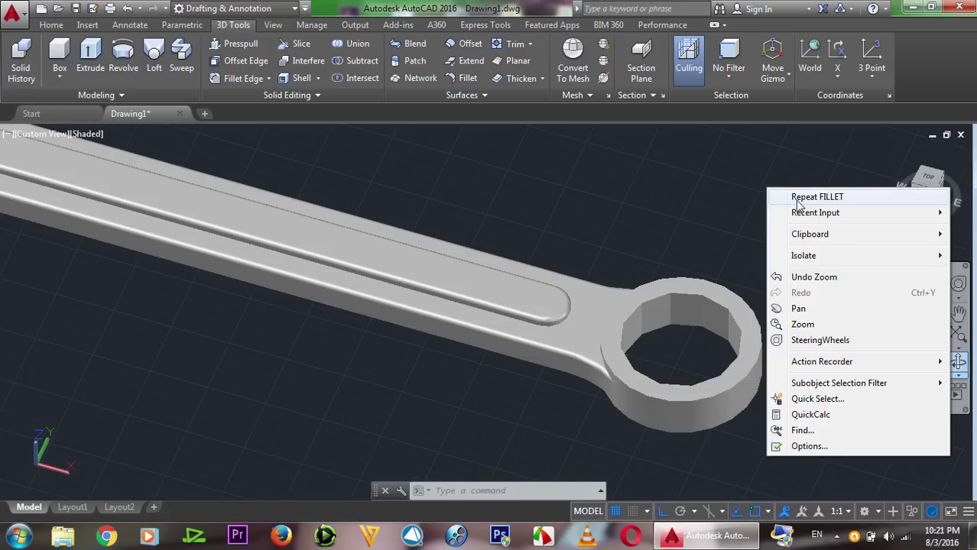
pyautogui.click(796, 199)
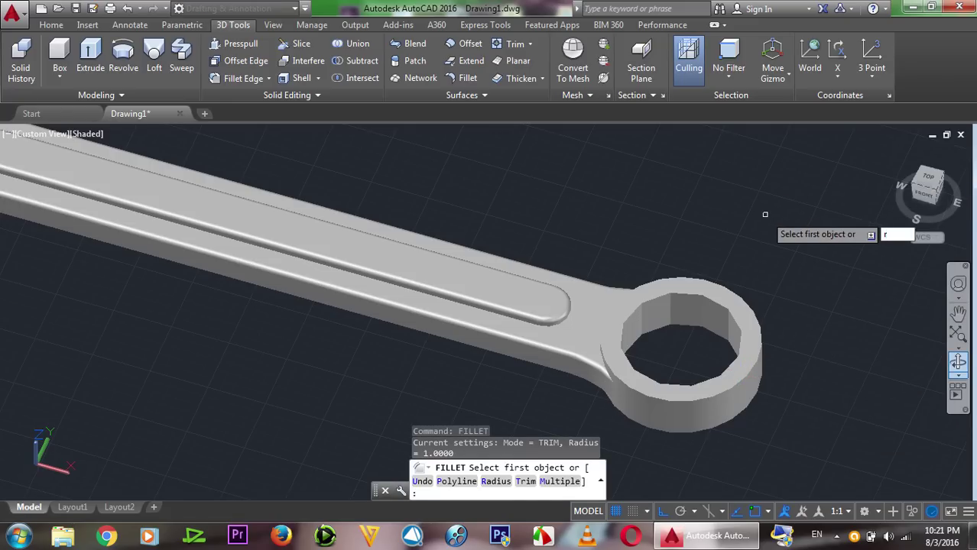
pyautogui.press('Return')
pyautogui.press('Return')
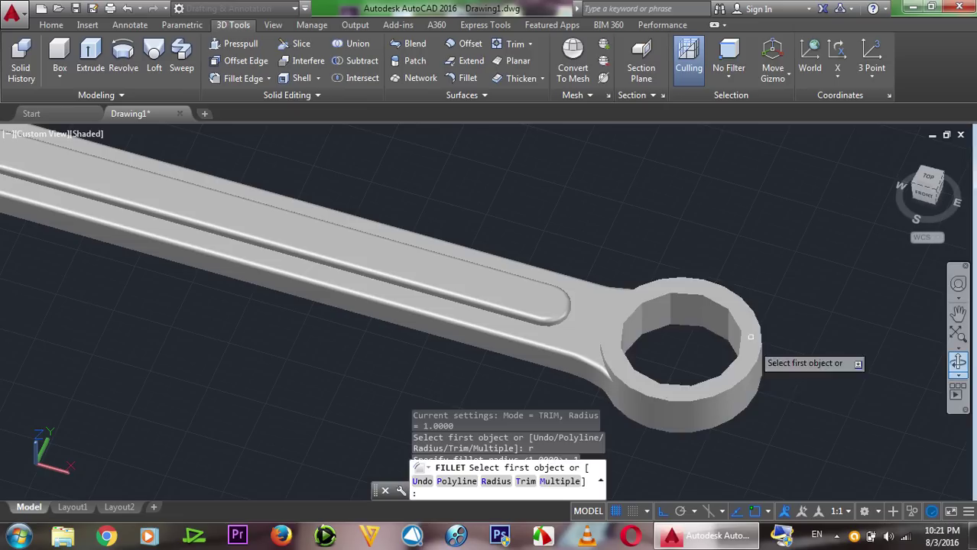
pyautogui.click(756, 365)
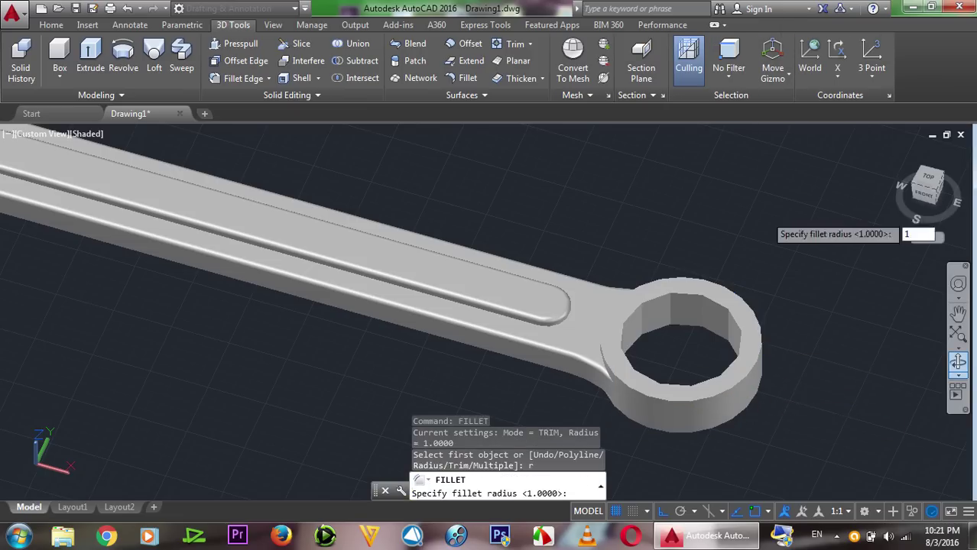
pyautogui.click(750, 373)
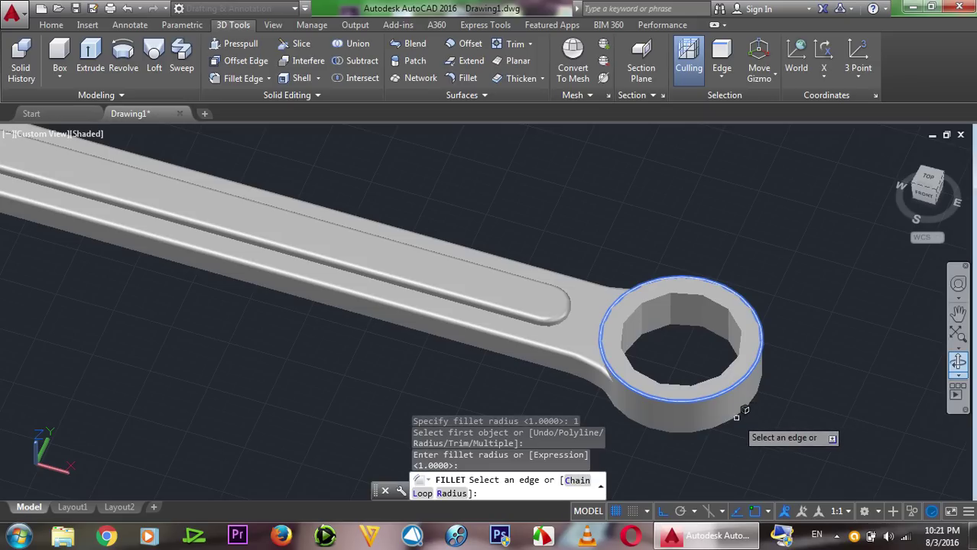
pyautogui.click(744, 412)
pyautogui.press('Return')
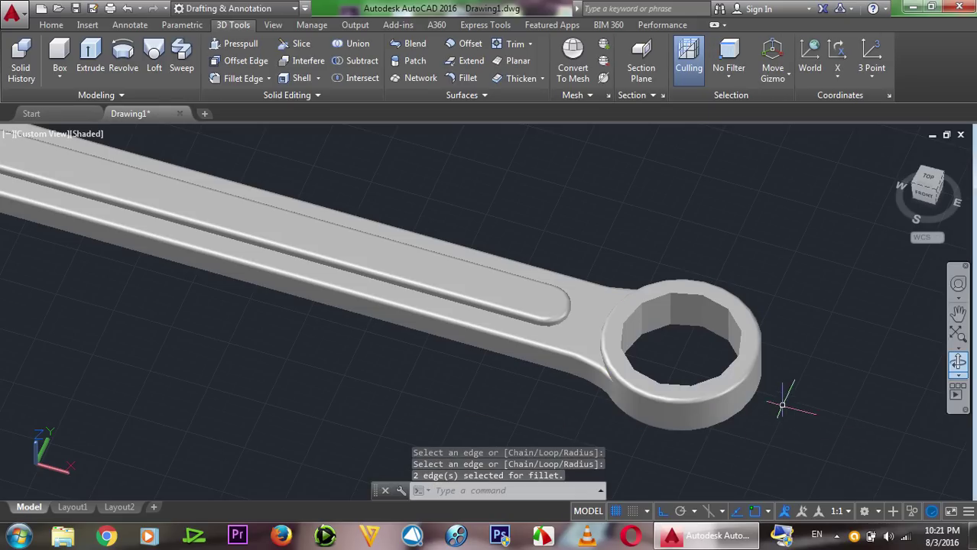
# - Zoom out so the whole filleted wrench is visible
pyautogui.scroll(-2, 784, 275)
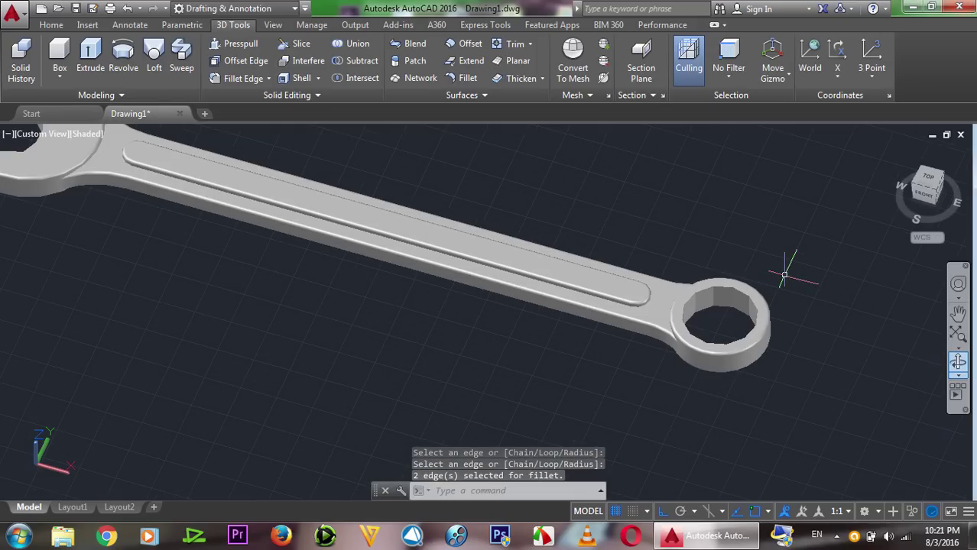
pyautogui.scroll(-3, 783, 275)
pyautogui.scroll(3, 784, 275)
pyautogui.scroll(-3, 784, 275)
pyautogui.scroll(1, 542, 199)
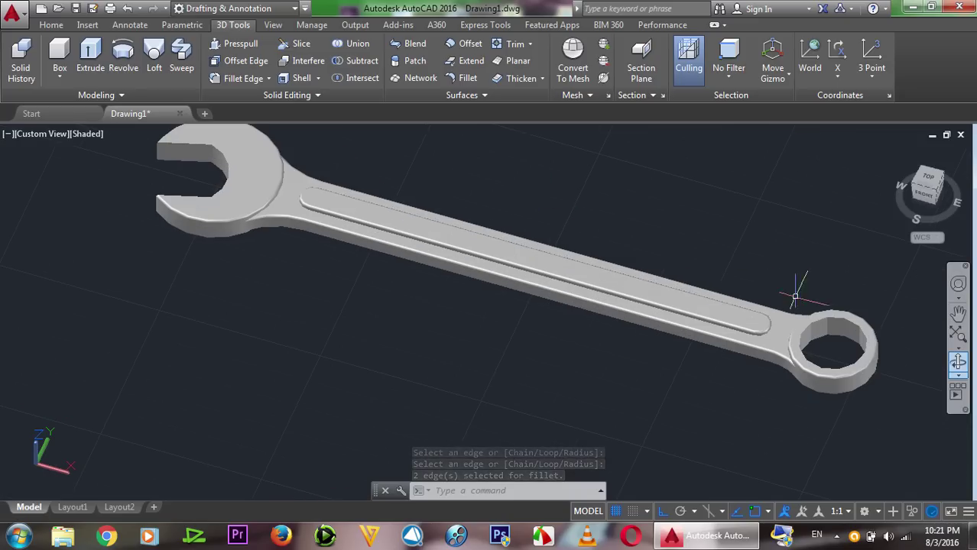
# - Orbit the wrench to a low side view to inspect it
pyautogui.click(957, 364)
pyautogui.moveTo(458, 306)
pyautogui.mouseDown()
pyautogui.moveTo(449, 338)
pyautogui.moveTo(526, 334)
pyautogui.moveTo(519, 263)
pyautogui.moveTo(516, 273)
pyautogui.moveTo(519, 264)
pyautogui.moveTo(455, 233)
pyautogui.moveTo(499, 145)
pyautogui.moveTo(478, 196)
pyautogui.moveTo(458, 301)
pyautogui.moveTo(486, 371)
pyautogui.moveTo(485, 313)
pyautogui.moveTo(508, 303)
pyautogui.moveTo(483, 329)
pyautogui.moveTo(483, 307)
pyautogui.moveTo(516, 338)
pyautogui.moveTo(458, 319)
pyautogui.moveTo(452, 328)
pyautogui.moveTo(447, 305)
pyautogui.moveTo(462, 321)
pyautogui.moveTo(483, 282)
pyautogui.moveTo(492, 207)
pyautogui.mouseUp()
pyautogui.rightClick(584, 181)
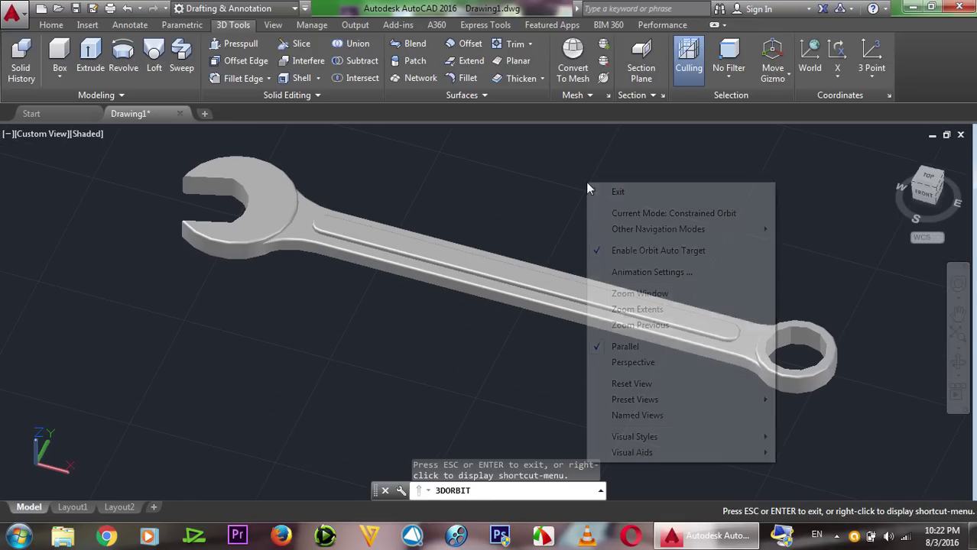
pyautogui.click(619, 191)
pyautogui.scroll(-2, 636, 218)
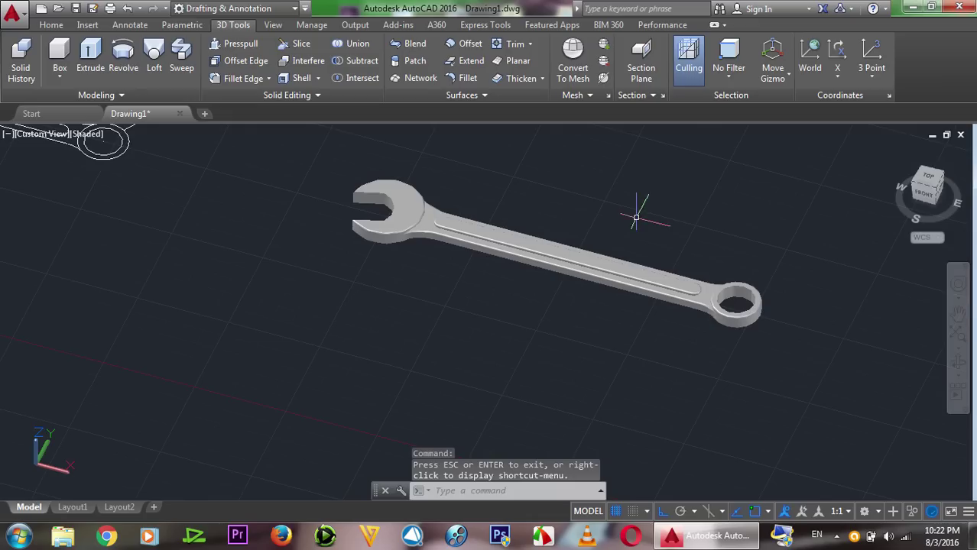
# - Union all four wrench solids into a single solid
pyautogui.click(353, 44)
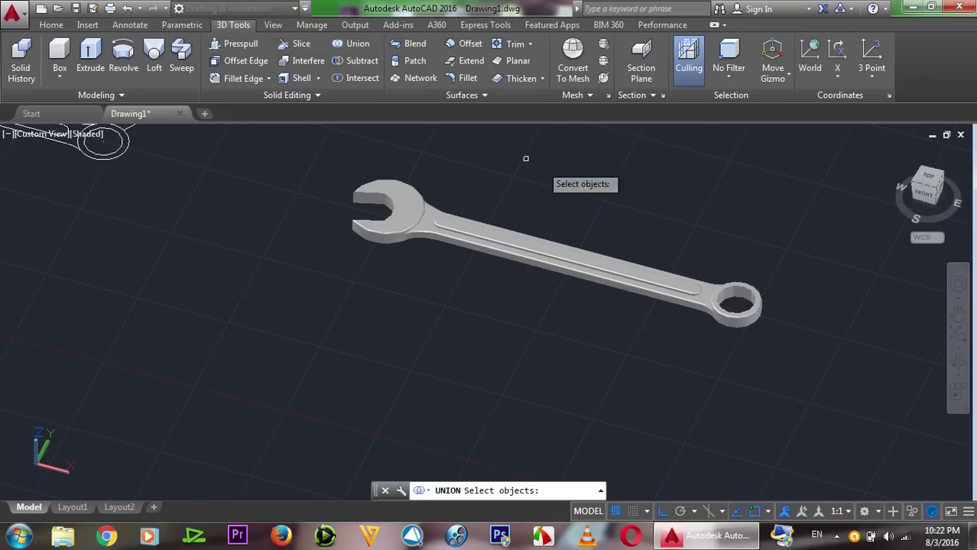
pyautogui.click(812, 147)
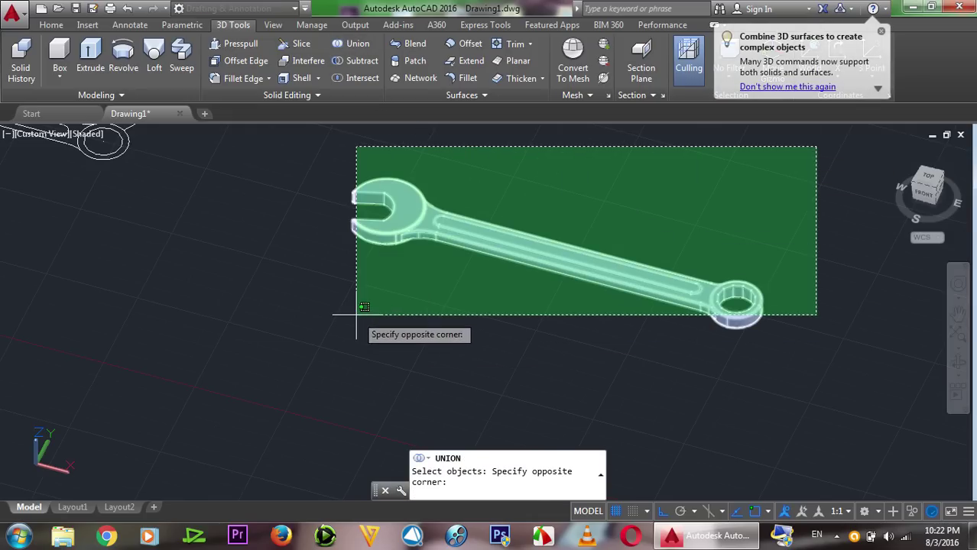
pyautogui.click(362, 309)
pyautogui.press('Return')
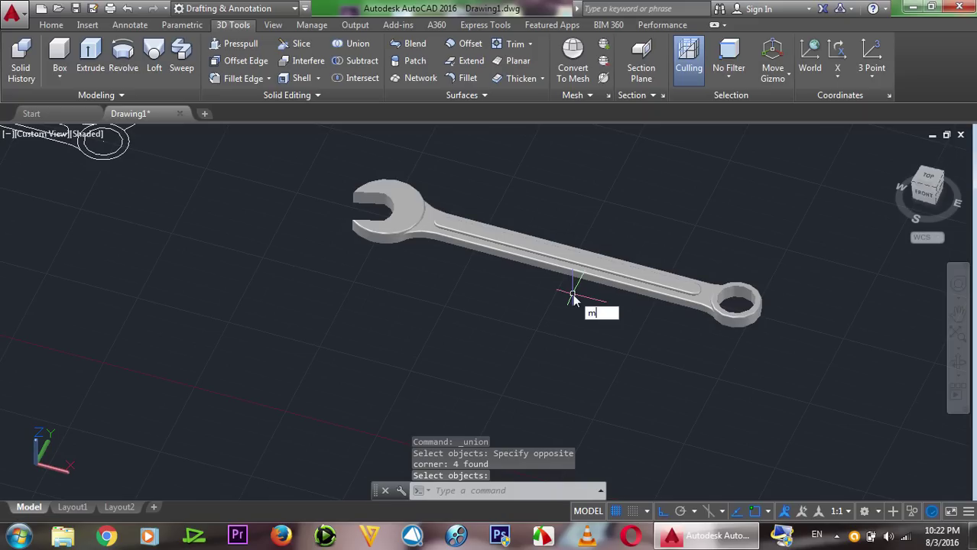
# - Open the Materials Browser and filter the Autodesk Library to Plastic materials
pyautogui.write('at')
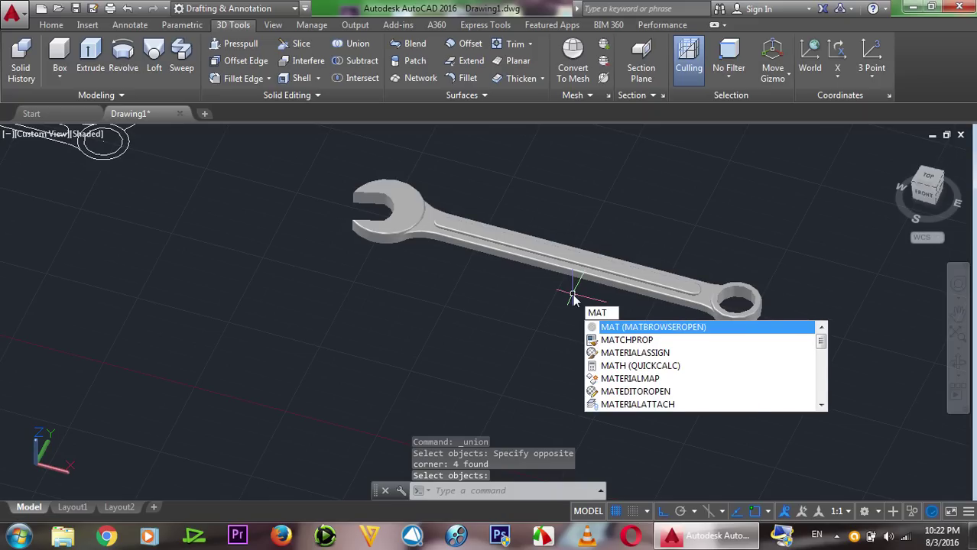
pyautogui.press('Return')
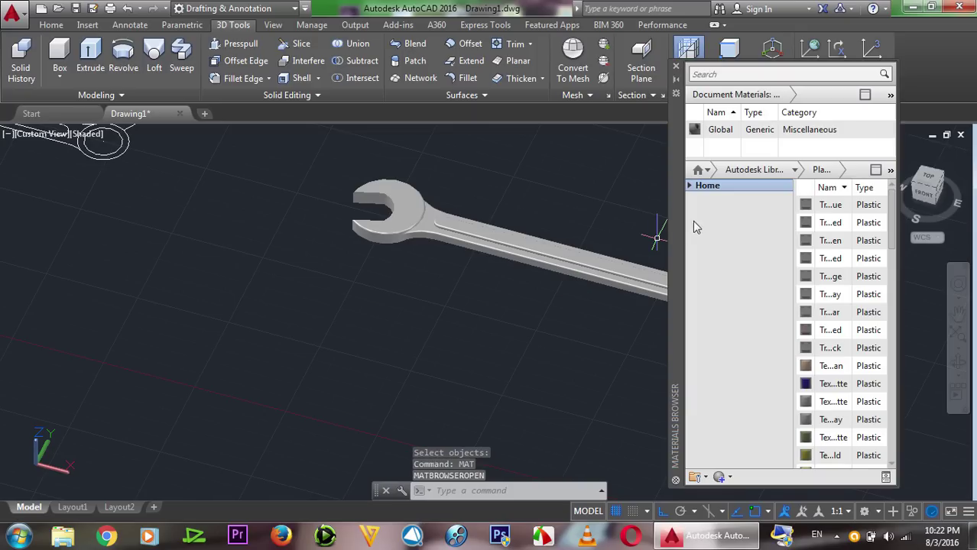
pyautogui.click(790, 169)
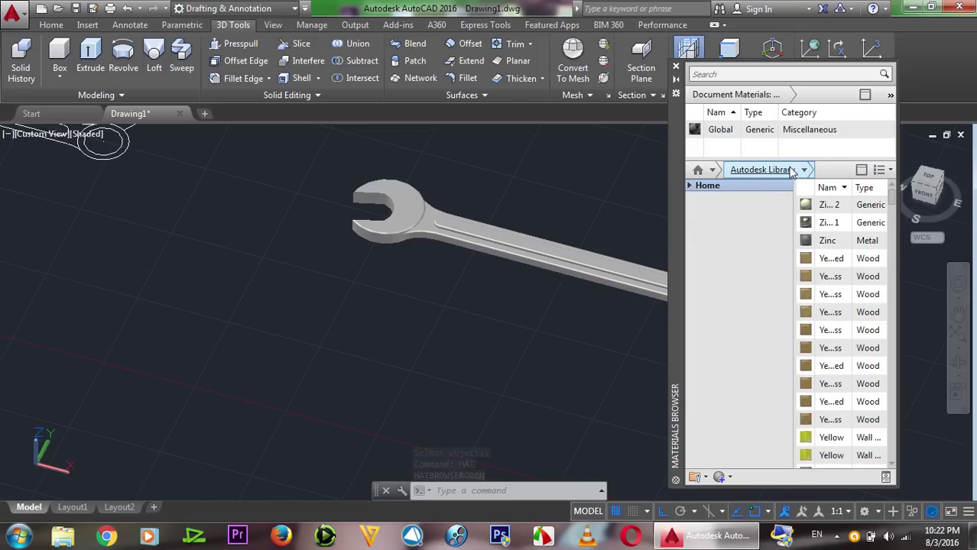
pyautogui.click(803, 169)
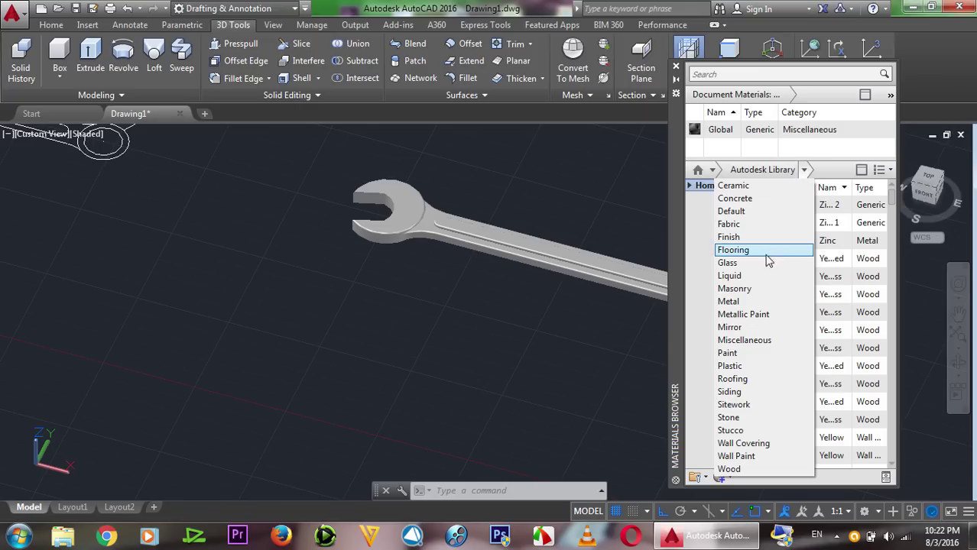
pyautogui.click(753, 366)
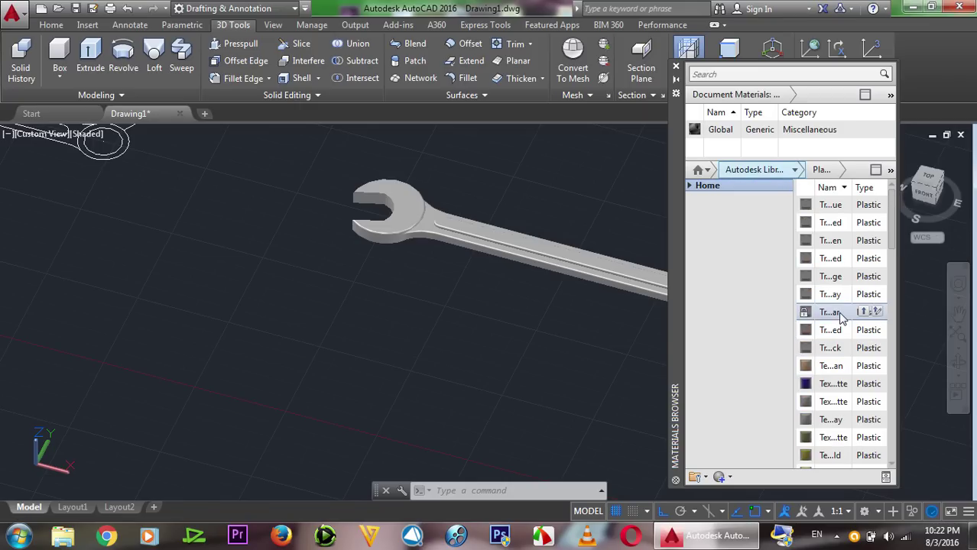
# - Scroll through the Plastic materials list to find an amber plastic
pyautogui.scroll(-1, 840, 318)
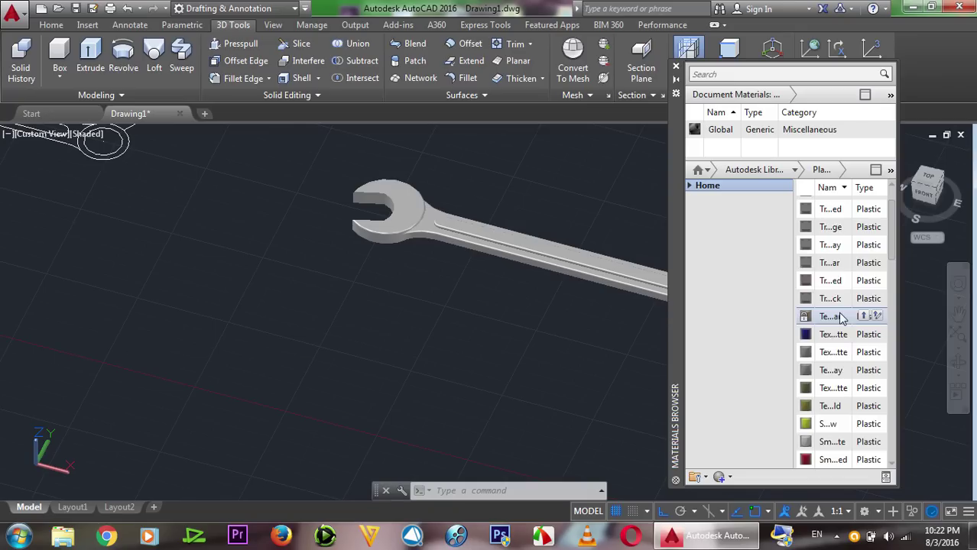
pyautogui.scroll(1, 840, 318)
pyautogui.scroll(-2, 841, 318)
pyautogui.scroll(-1, 841, 318)
pyautogui.scroll(-1, 840, 318)
pyautogui.scroll(-2, 841, 318)
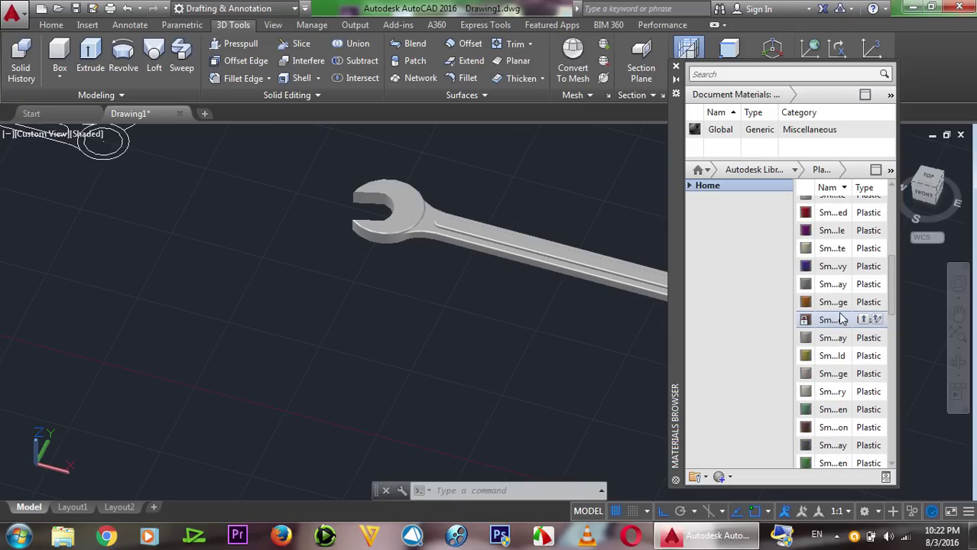
pyautogui.scroll(2, 841, 318)
pyautogui.scroll(2, 840, 318)
pyautogui.scroll(2, 840, 318)
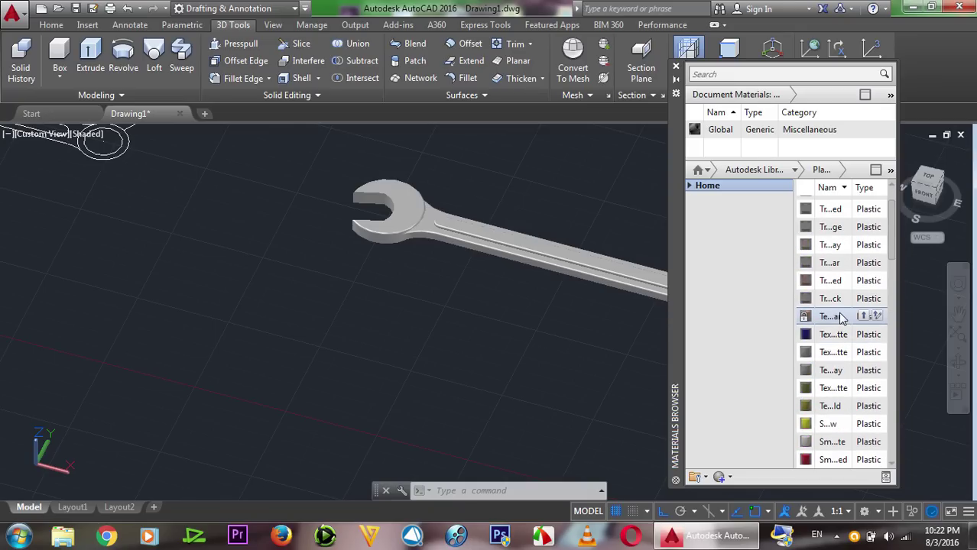
pyautogui.scroll(-1, 840, 318)
pyautogui.scroll(-1, 840, 318)
pyautogui.scroll(-2, 841, 318)
pyautogui.scroll(-1, 841, 318)
pyautogui.scroll(-2, 841, 318)
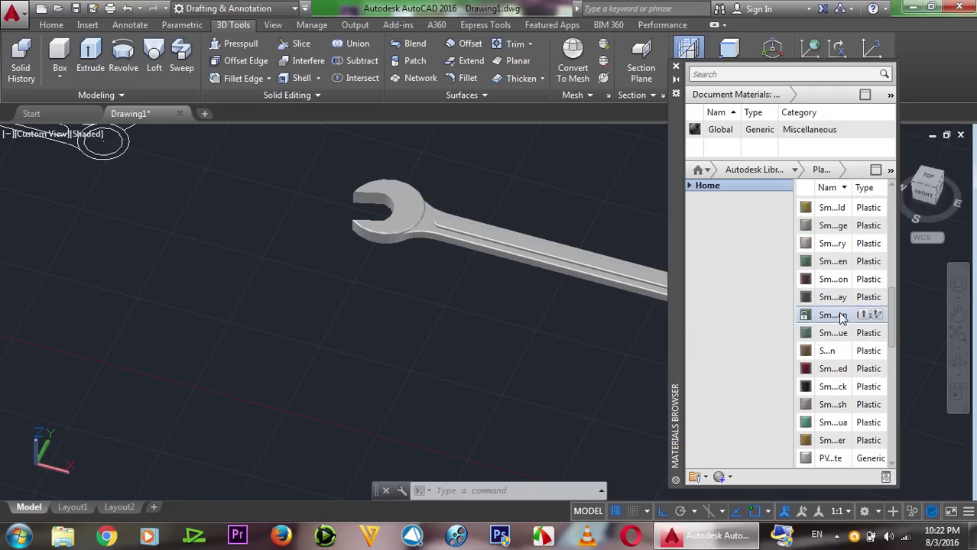
pyautogui.scroll(-1, 840, 318)
pyautogui.scroll(-1, 841, 318)
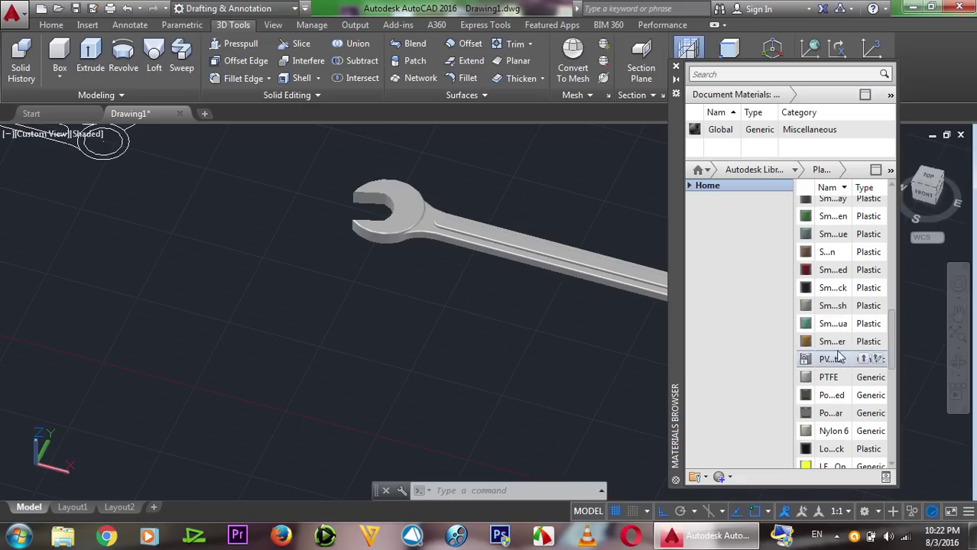
# - Apply the Smooth - Amber plastic material to the wrench, replacing an initial dark plastic
pyautogui.moveTo(807, 400); pyautogui.dragTo(596, 267)
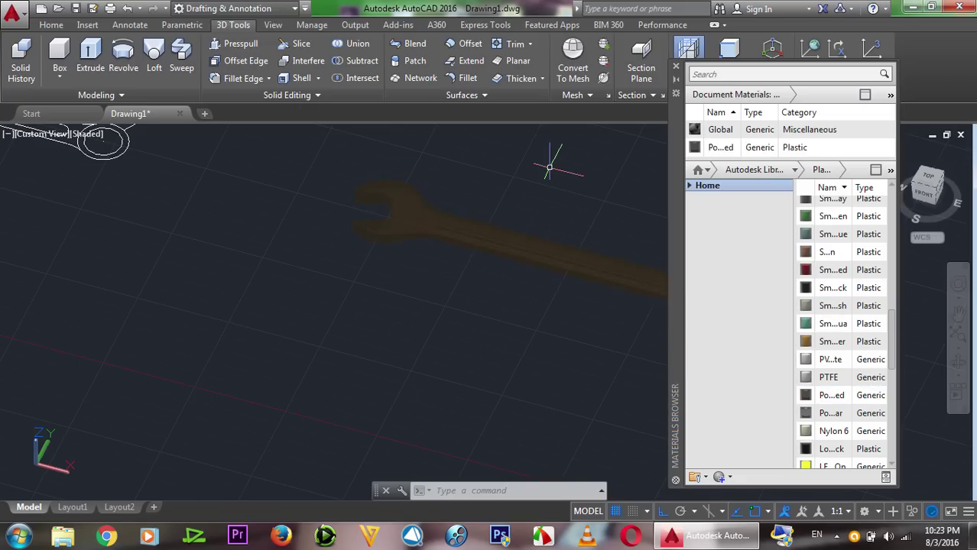
pyautogui.moveTo(549, 167)
pyautogui.keyDown('shift'); pyautogui.mouseDown(button='middle')
pyautogui.moveTo(583, 175)
pyautogui.moveTo(649, 224)
pyautogui.mouseUp(button='middle'); pyautogui.keyUp('shift')
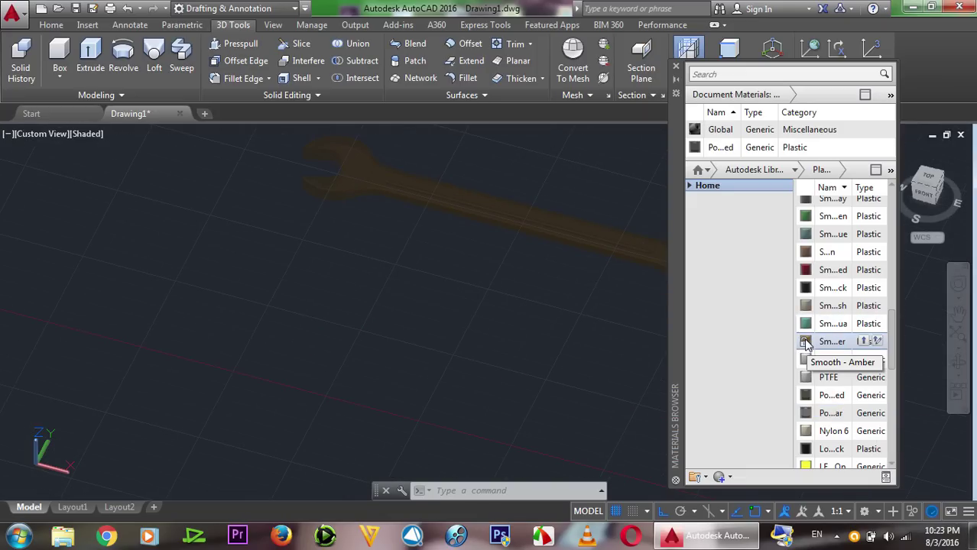
pyautogui.moveTo(805, 343); pyautogui.dragTo(613, 245)
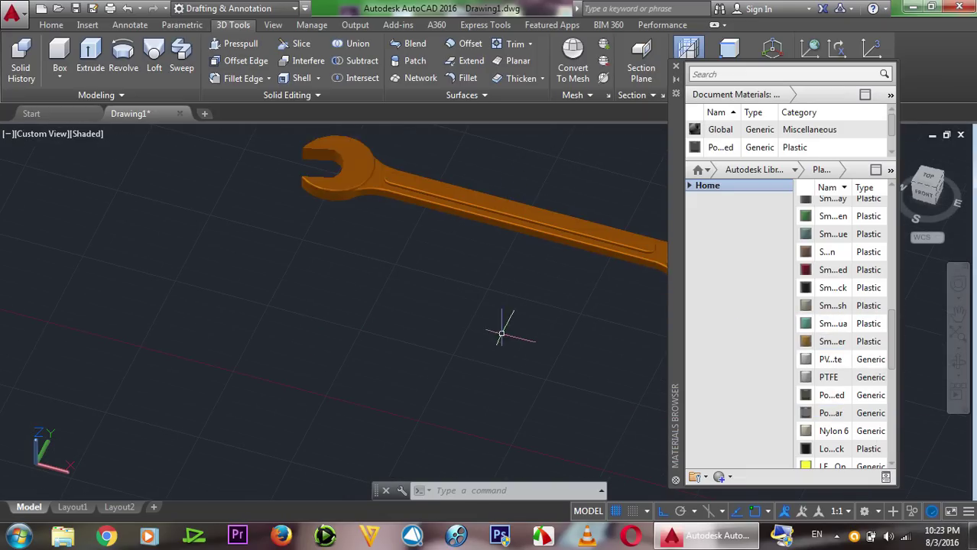
pyautogui.scroll(3, 580, 166)
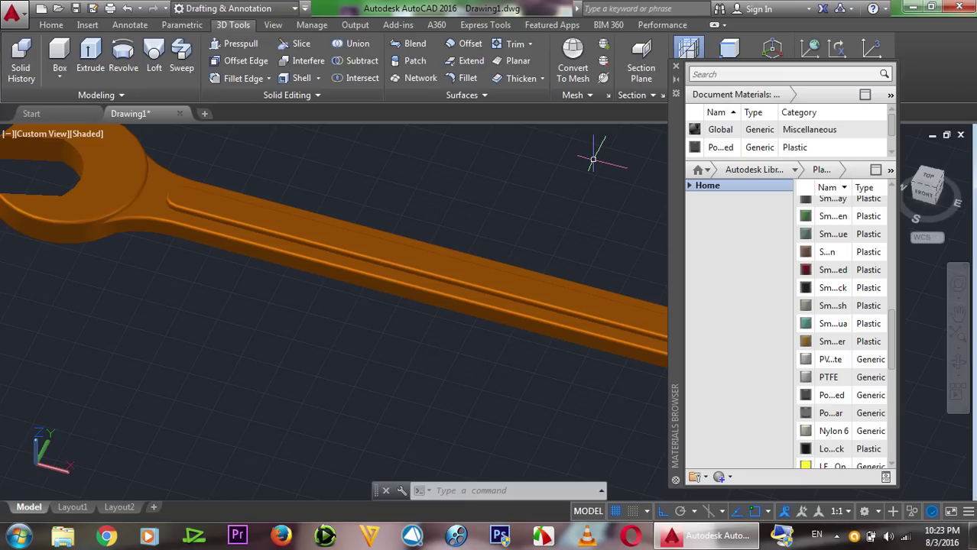
pyautogui.scroll(-2, 593, 160)
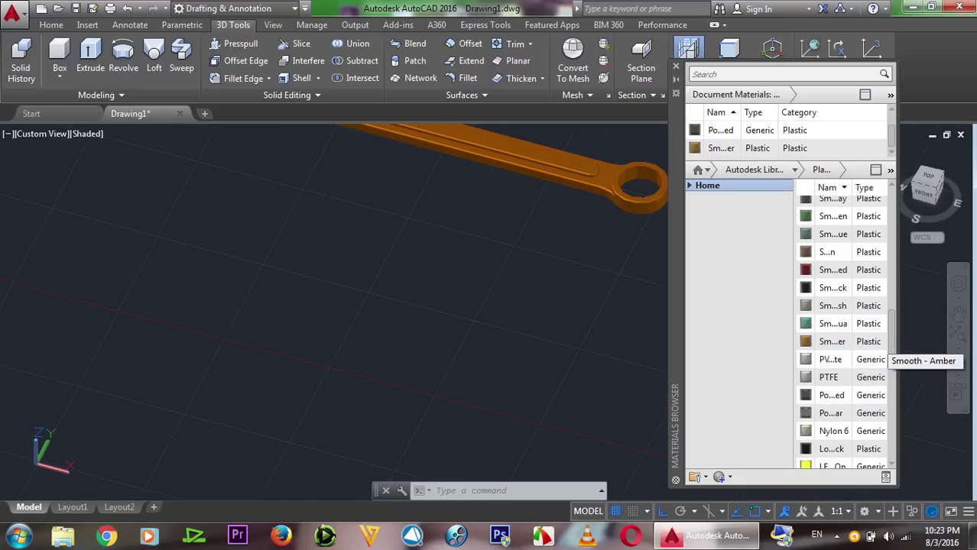
pyautogui.scroll(-1, 569, 307)
pyautogui.scroll(2, 451, 140)
pyautogui.scroll(2, 451, 139)
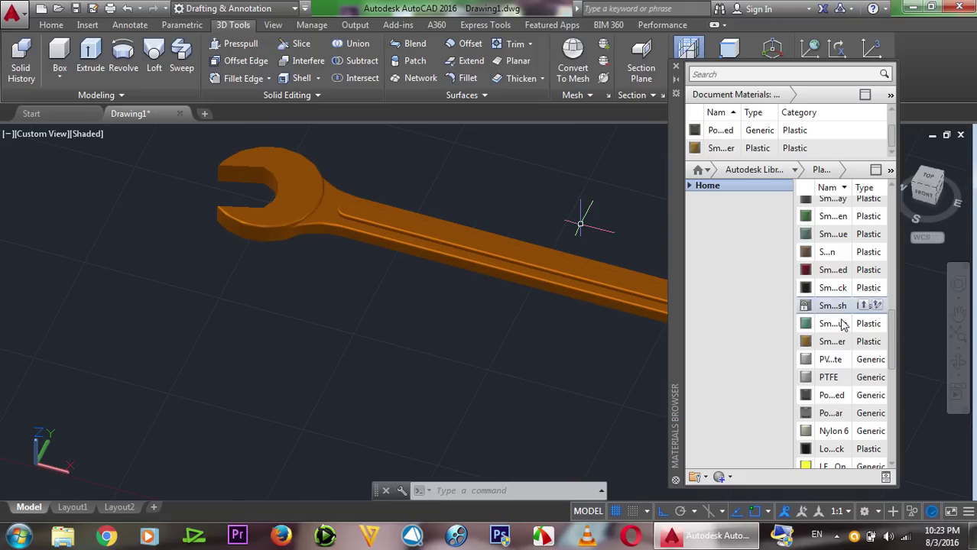
pyautogui.moveTo(833, 341)
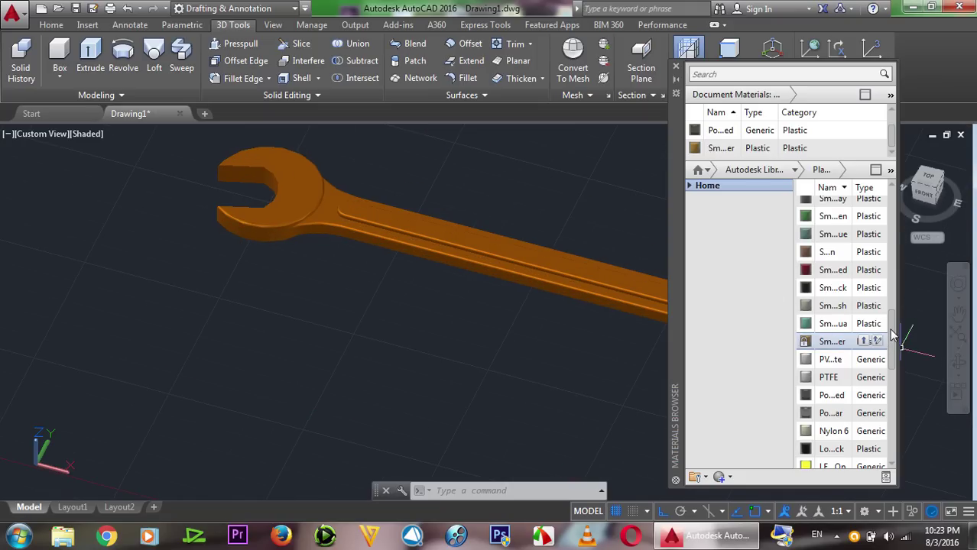
pyautogui.moveTo(892, 334); pyautogui.dragTo(898, 386)
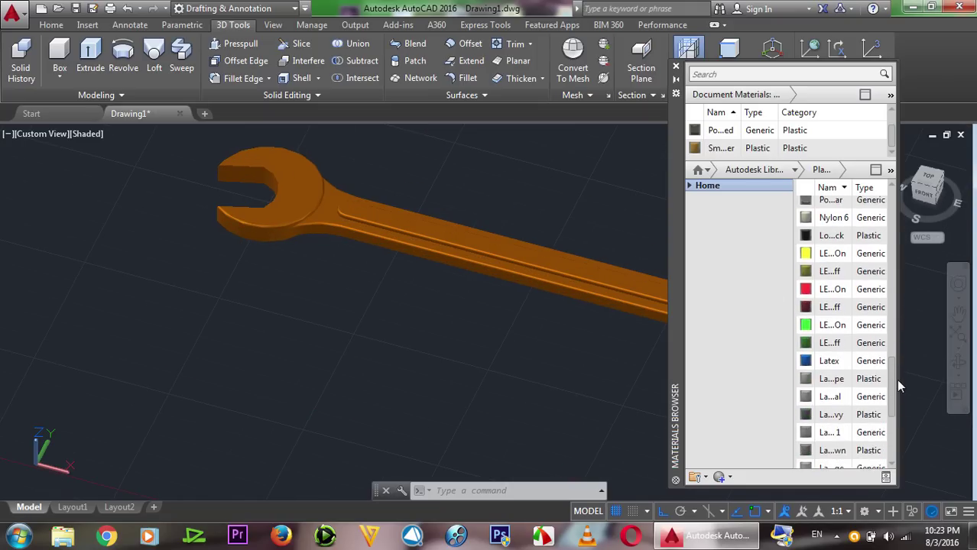
pyautogui.moveTo(898, 386); pyautogui.dragTo(898, 423)
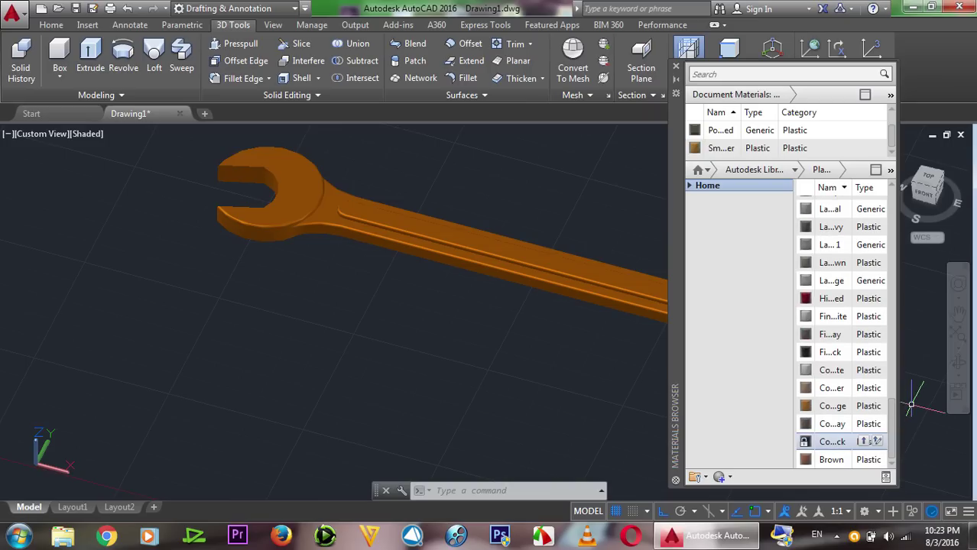
# - Close the Materials Browser and orbit to show the orange wrench lengthwise
pyautogui.click(676, 67)
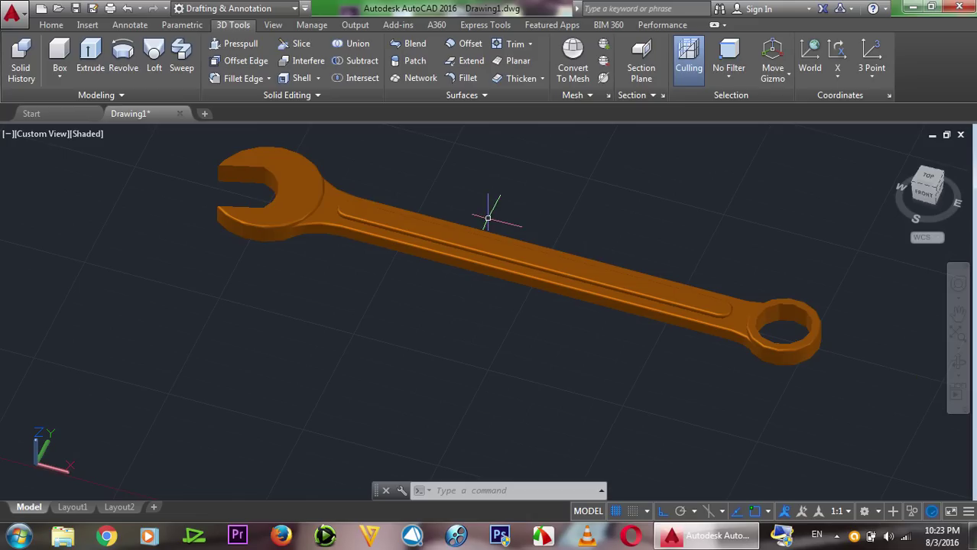
pyautogui.click(958, 363)
pyautogui.moveTo(349, 273); pyautogui.dragTo(359, 302)
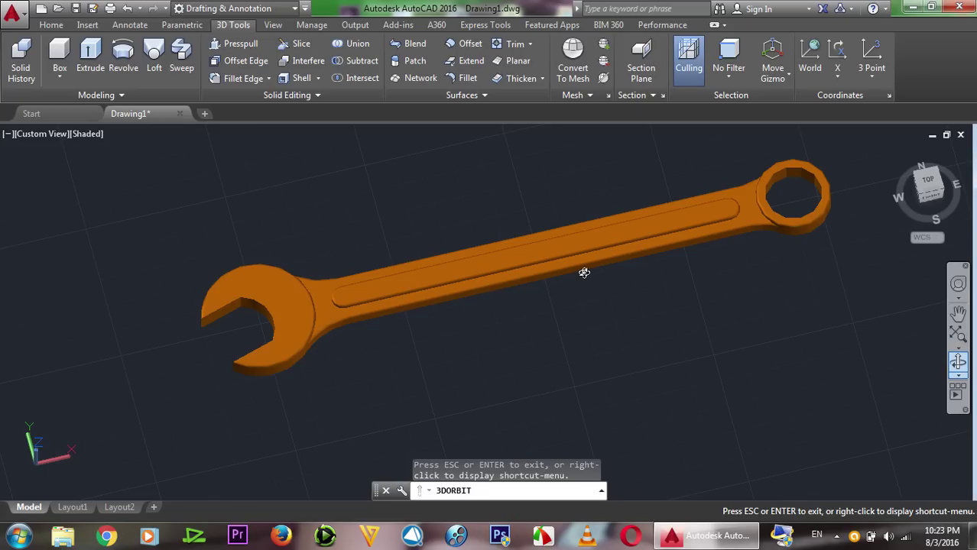
pyautogui.rightClick(570, 188)
pyautogui.click(602, 191)
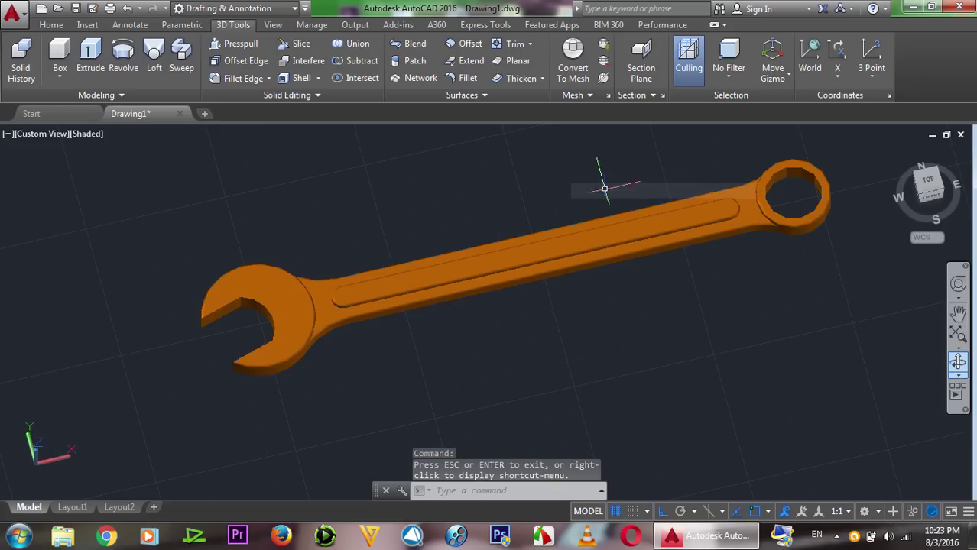